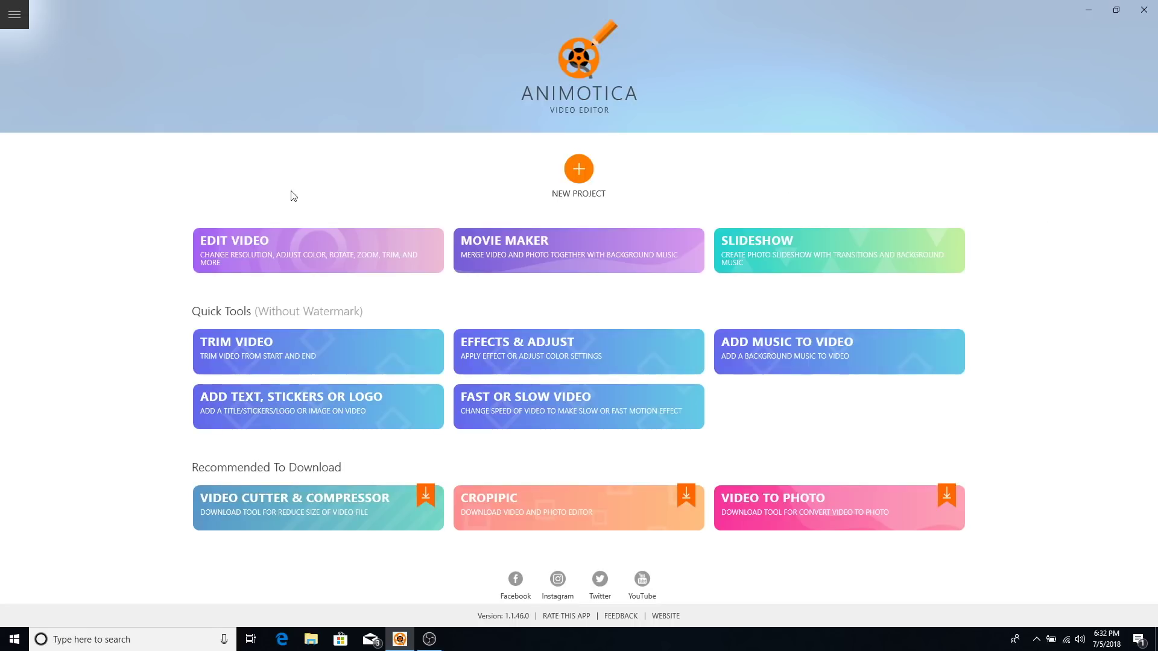
Open the file Pexels Videos 1093657 from Downloads for video editing.
{"action": "left_click", "coordinate": [258, 252]}
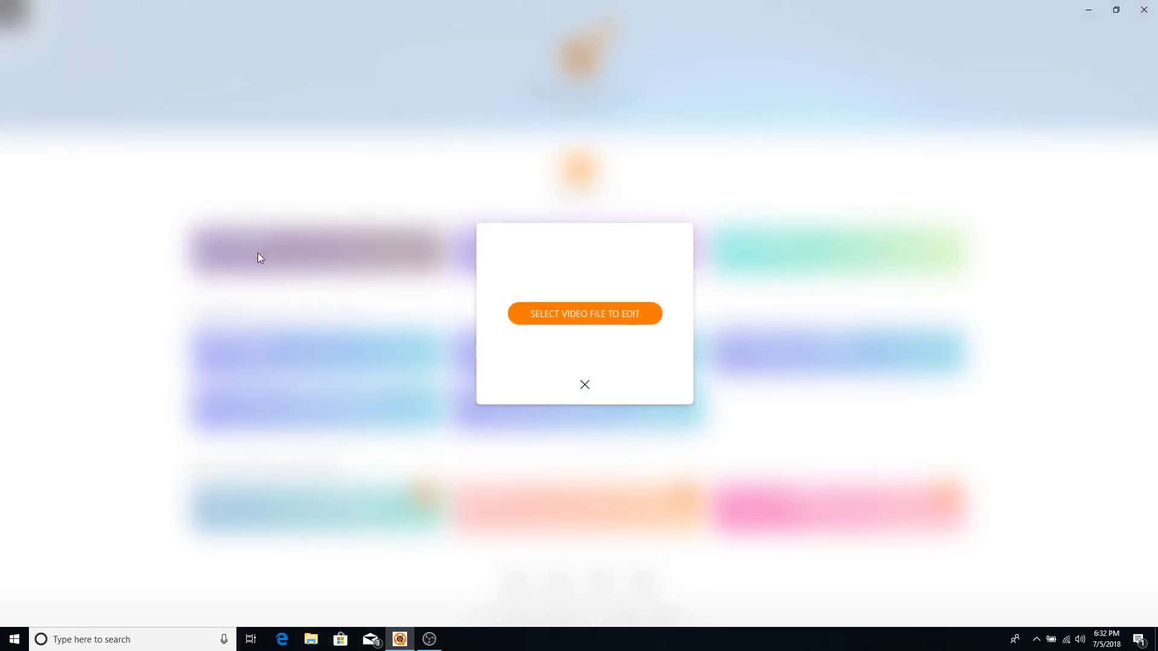
{"action": "left_click", "coordinate": [557, 315]}
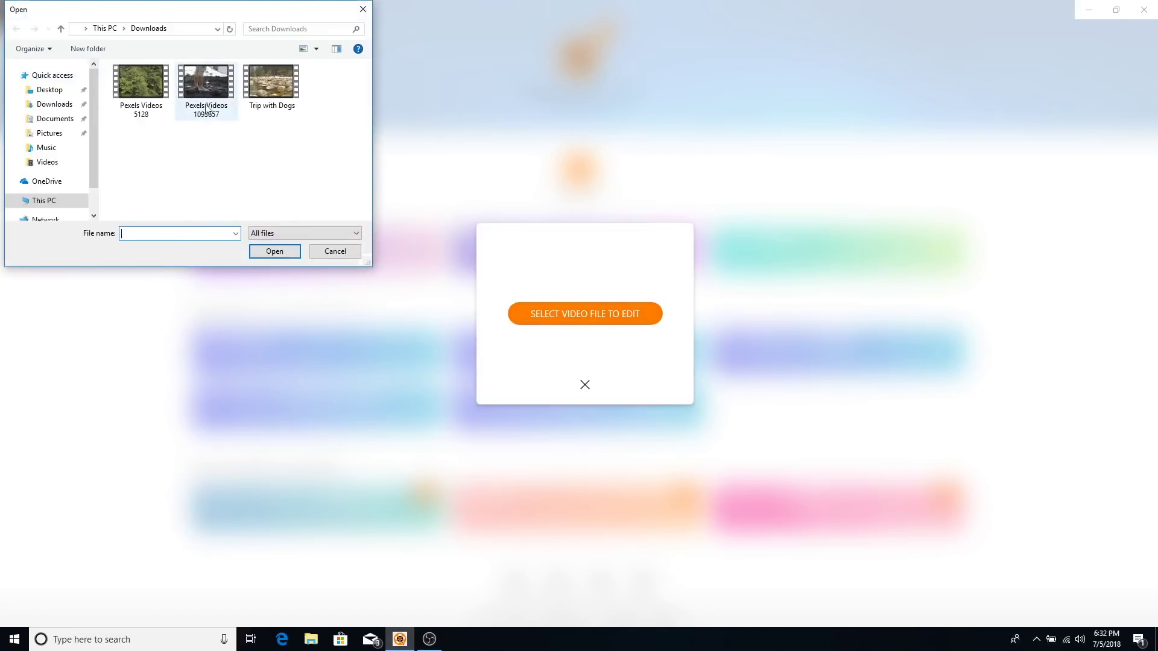
{"action": "left_click", "coordinate": [209, 107]}
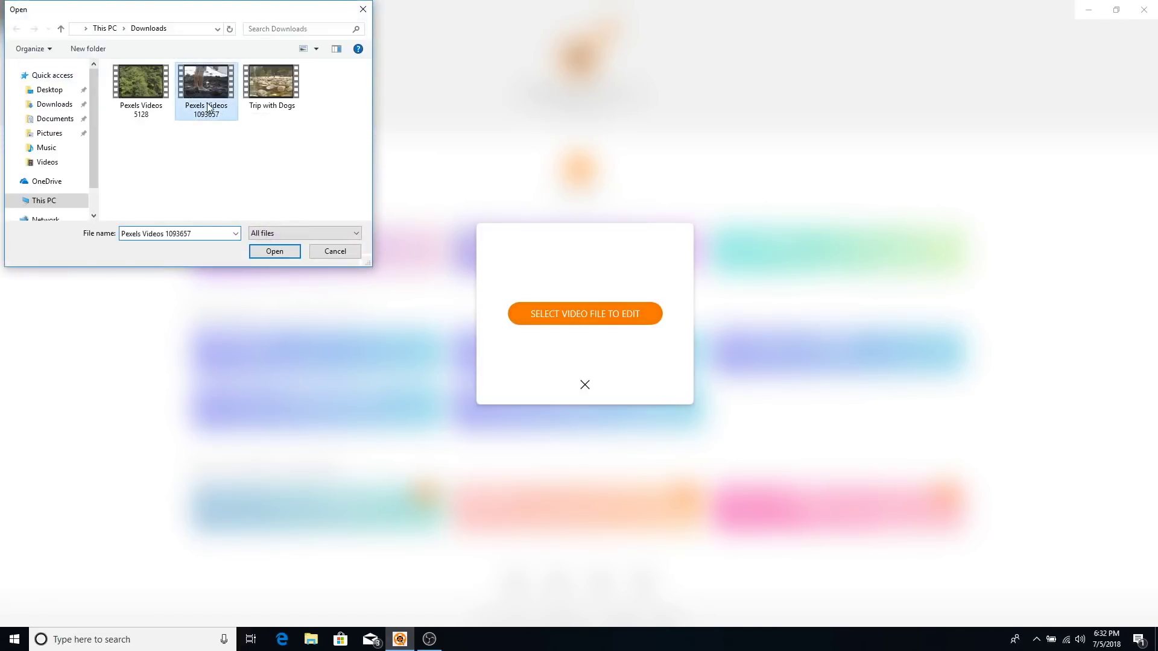
{"action": "left_click", "coordinate": [274, 252]}
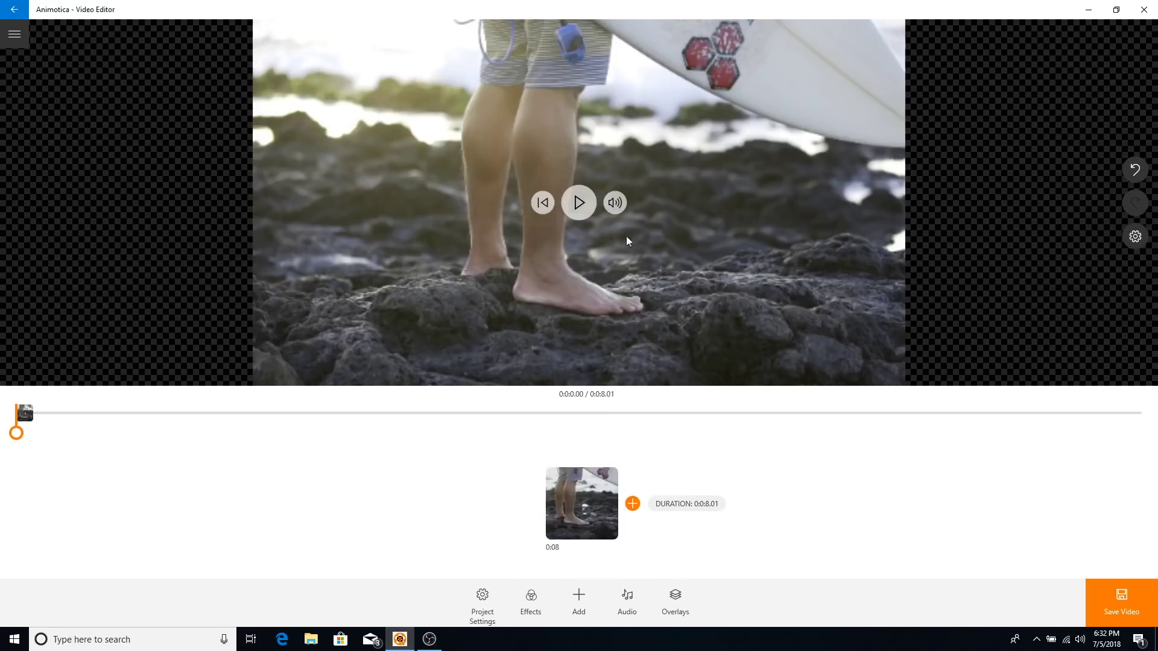
Preview the clip's playback, restart it from the beginning, and move the playhead back to about 1.08 seconds.
{"action": "left_click", "coordinate": [570, 204]}
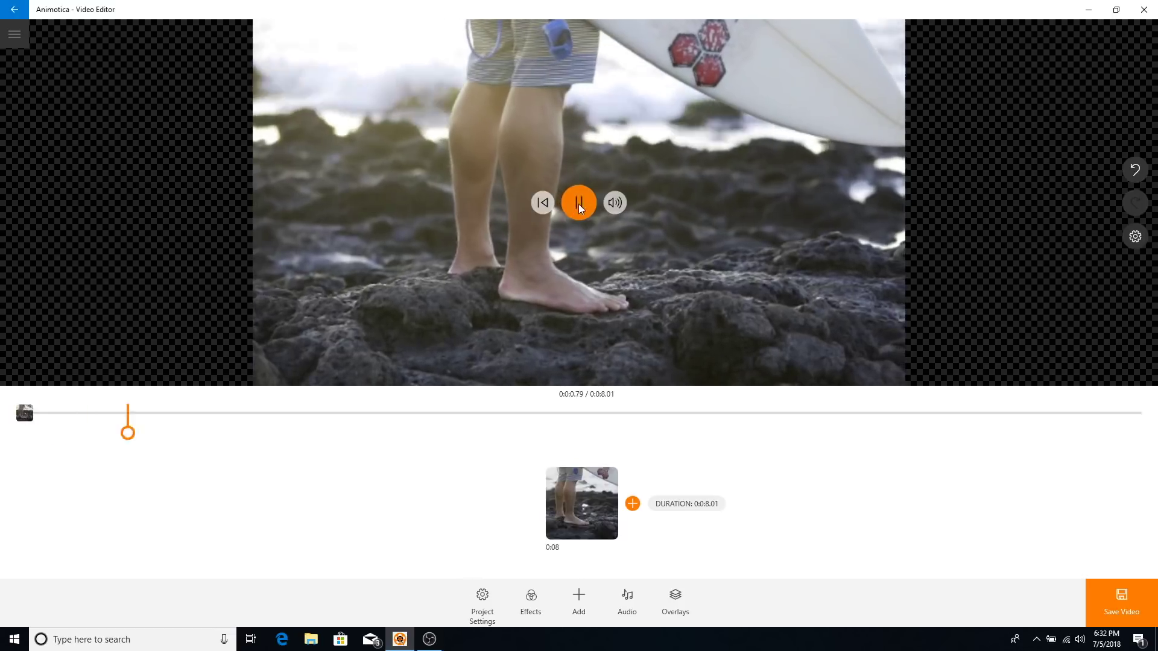
{"action": "left_click", "coordinate": [581, 205]}
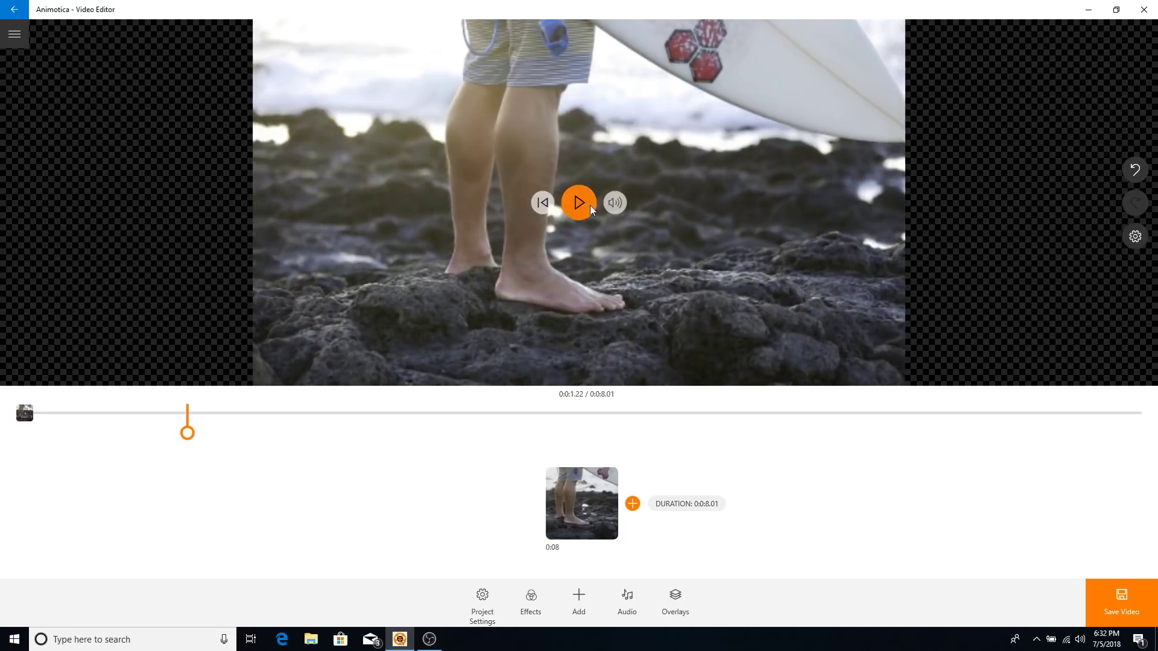
{"action": "left_click", "coordinate": [542, 202]}
{"action": "left_click", "coordinate": [592, 204]}
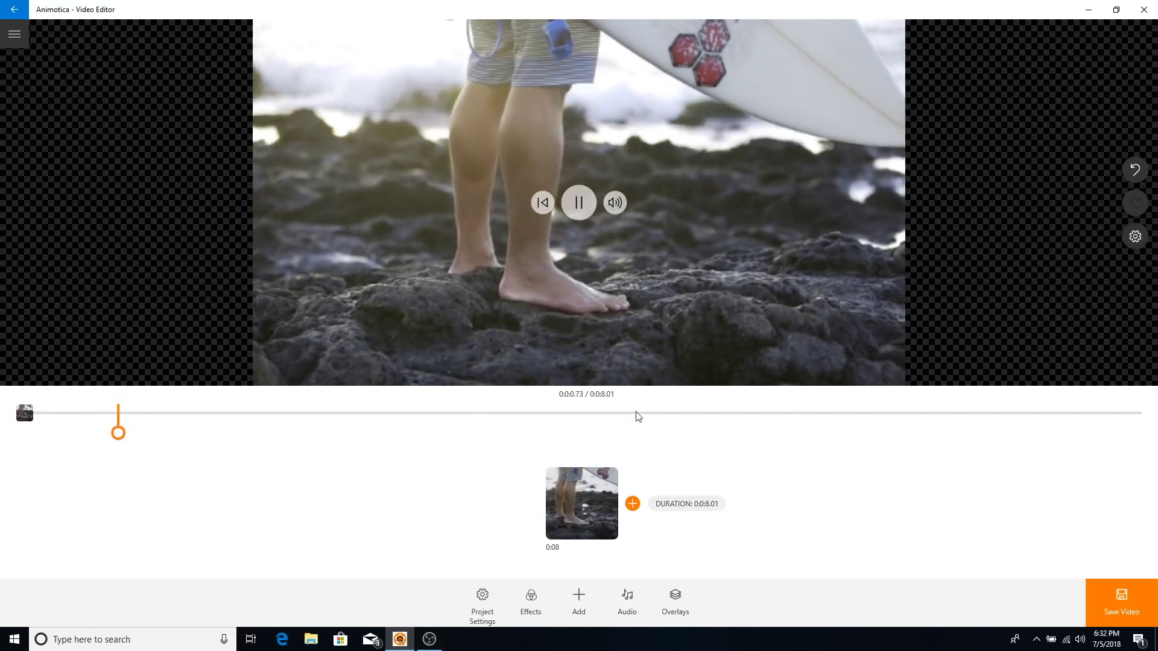
{"action": "left_click", "coordinate": [578, 211]}
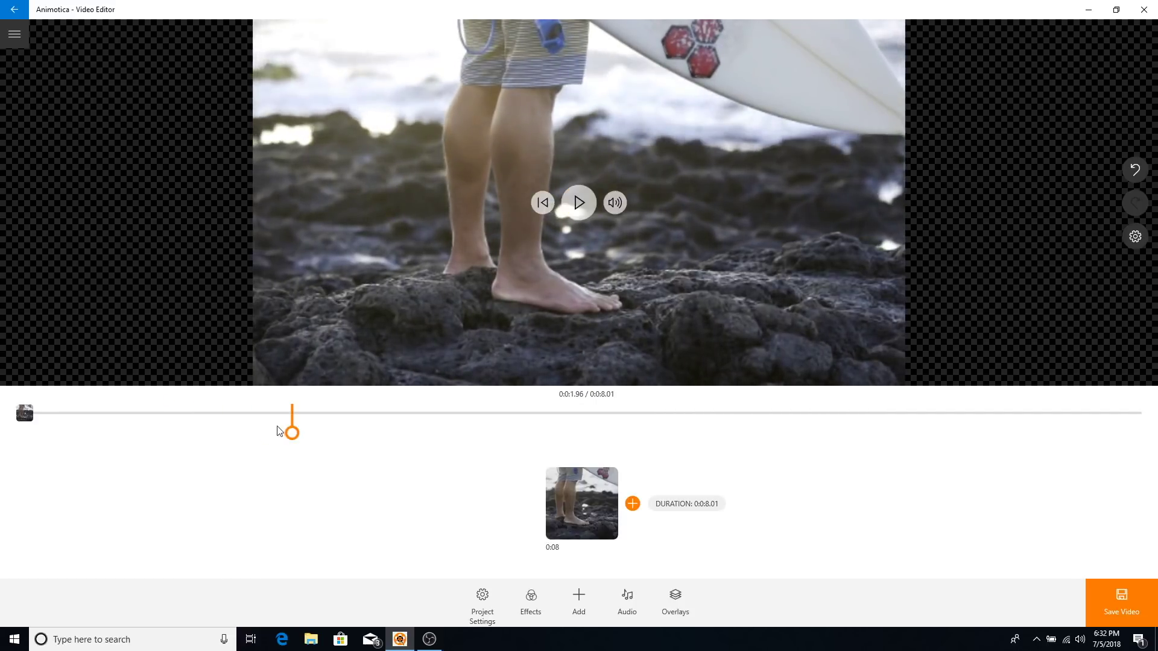
{"action": "left_click_drag", "start_coordinate": [292, 431], "coordinate": [168, 433]}
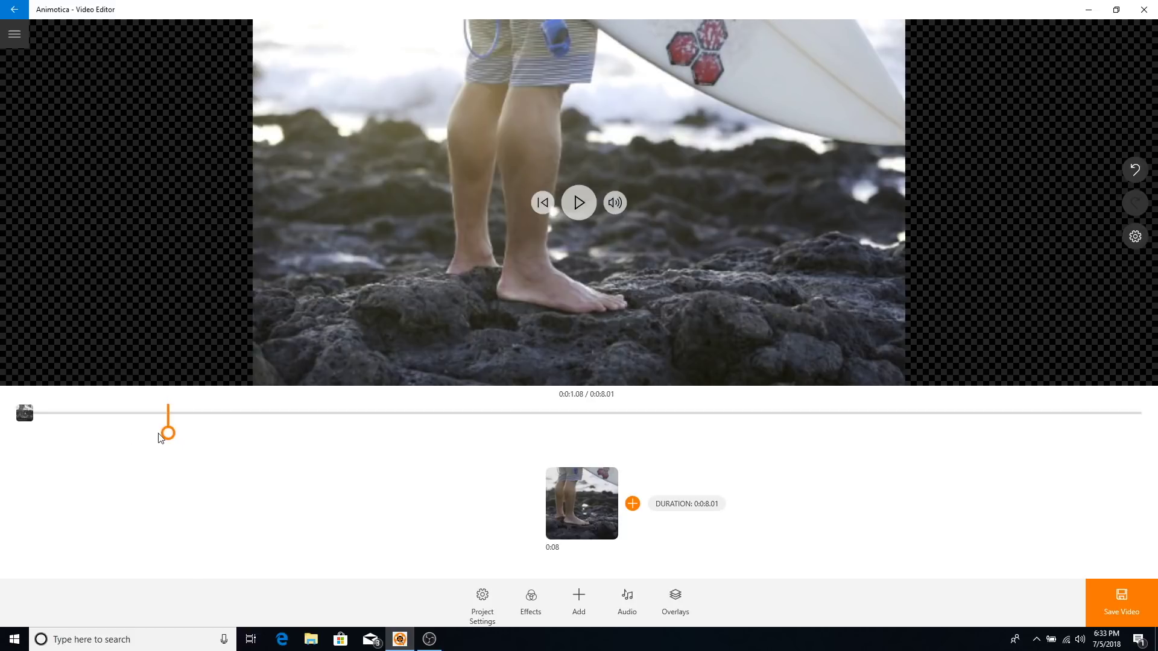
Try the Low and Middle preview qualities, and set the preview quality to High.
{"action": "left_click", "coordinate": [1135, 237]}
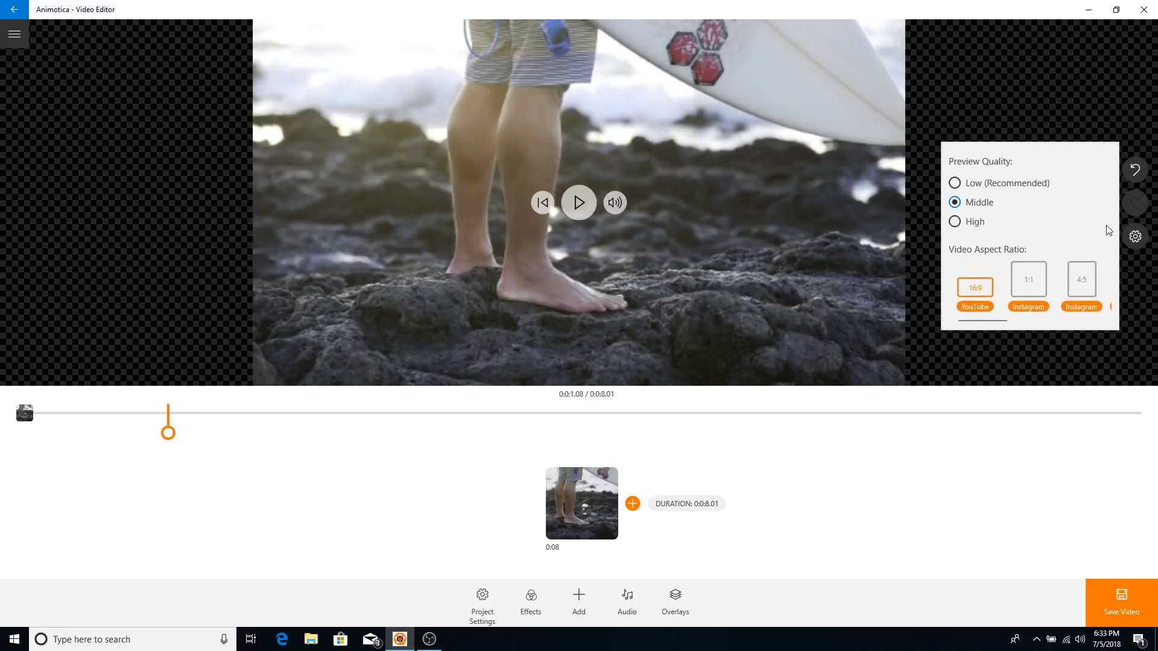
{"action": "left_click", "coordinate": [955, 184]}
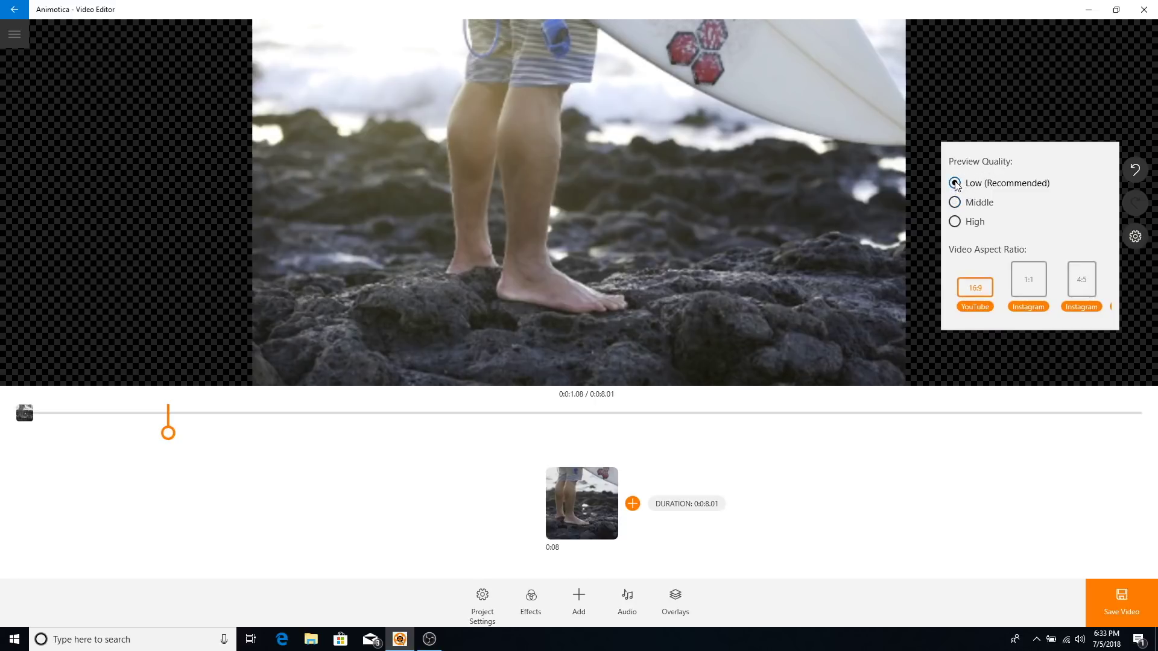
{"action": "left_click", "coordinate": [954, 203]}
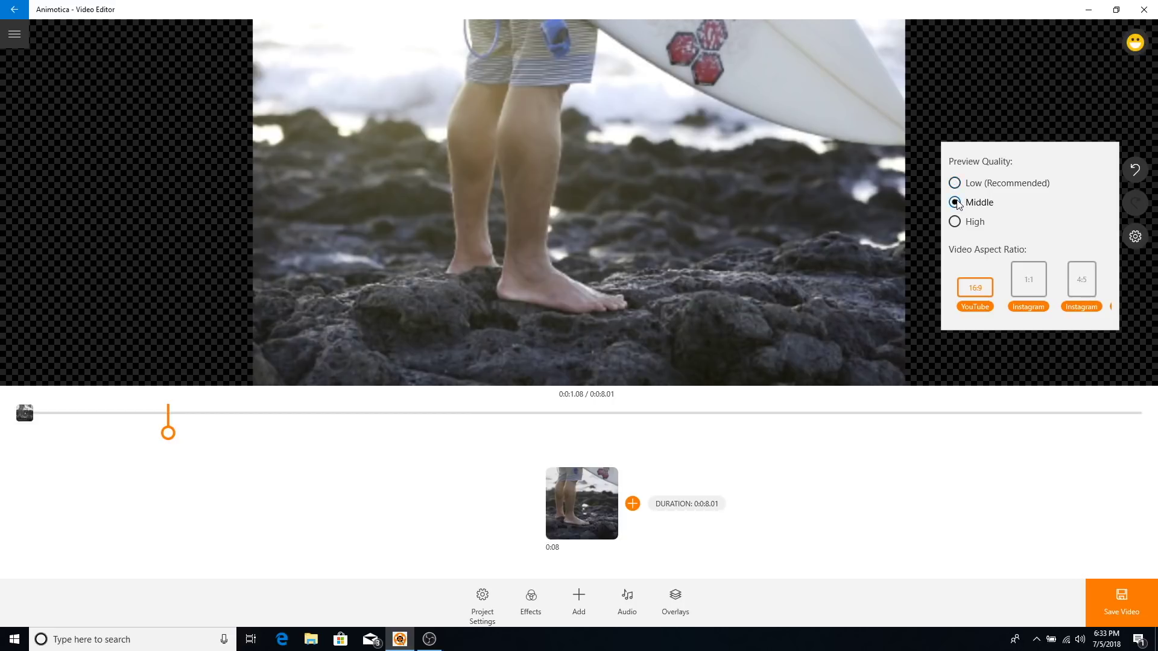
{"action": "left_click", "coordinate": [955, 223]}
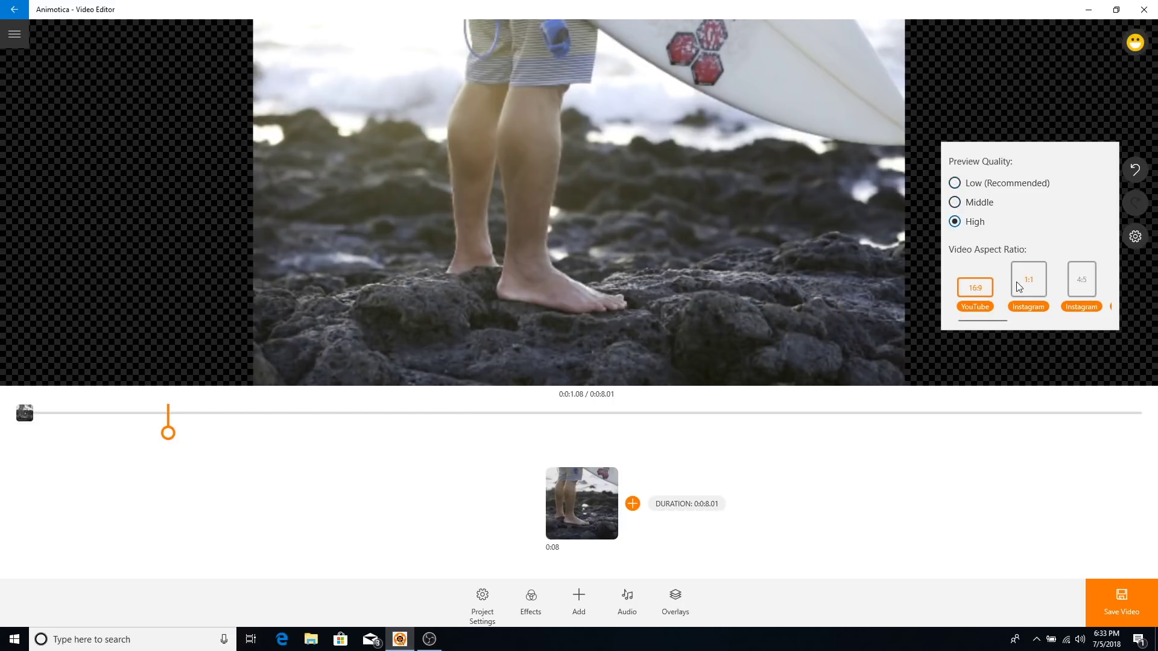
Try different video aspect ratios on the clip, including 1:1, 4:5, 9:16, 21:9 and 4:3.
{"action": "mouse_move", "coordinate": [982, 320]}
{"action": "left_mouse_down"}
{"action": "mouse_move", "coordinate": [1025, 320]}
{"action": "mouse_move", "coordinate": [971, 315]}
{"action": "left_mouse_up"}
{"action": "left_click_drag", "start_coordinate": [989, 320], "coordinate": [995, 318]}
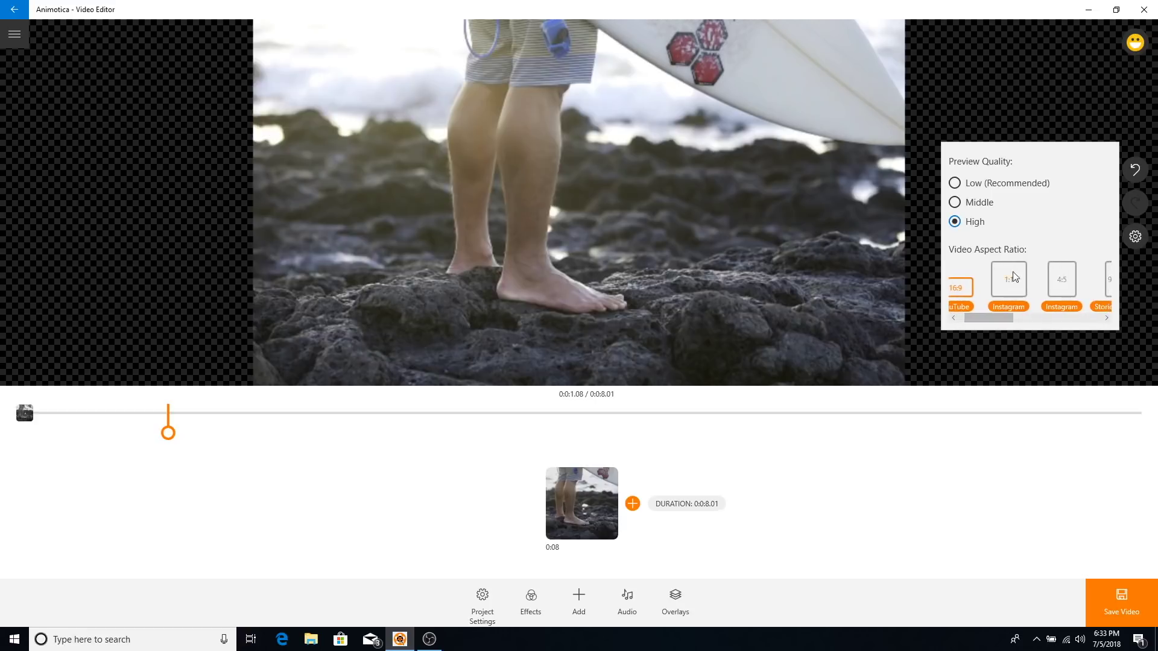
{"action": "left_click", "coordinate": [1002, 283]}
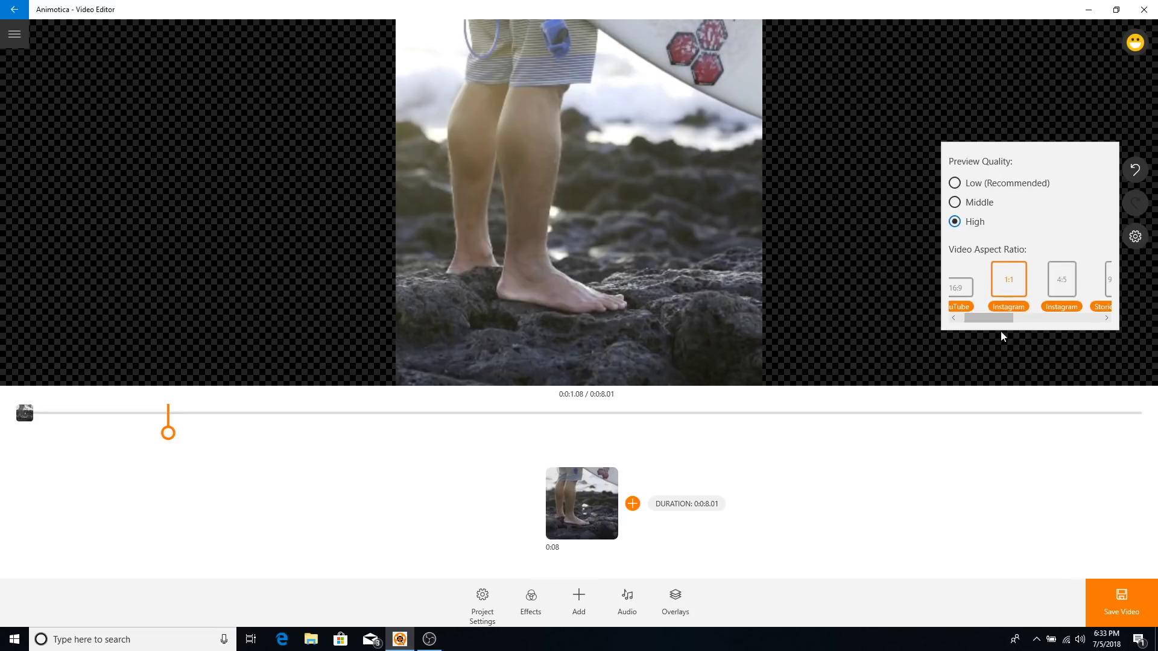
{"action": "left_click_drag", "start_coordinate": [994, 317], "coordinate": [1019, 316]}
{"action": "left_click", "coordinate": [1017, 278]}
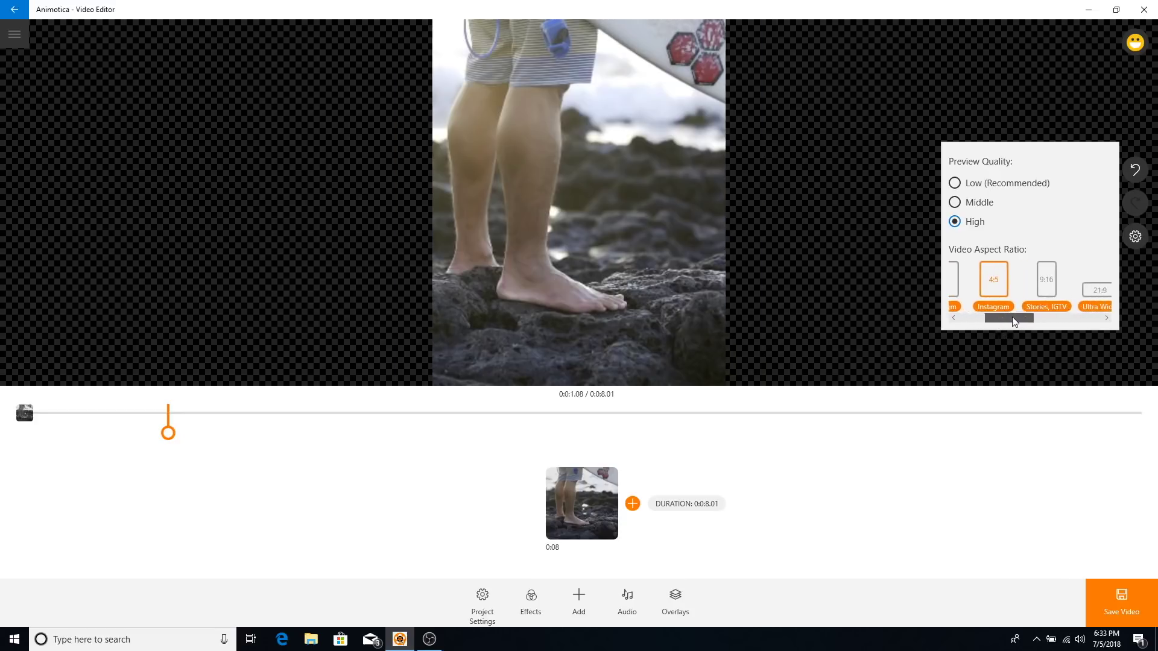
{"action": "left_click", "coordinate": [1011, 277]}
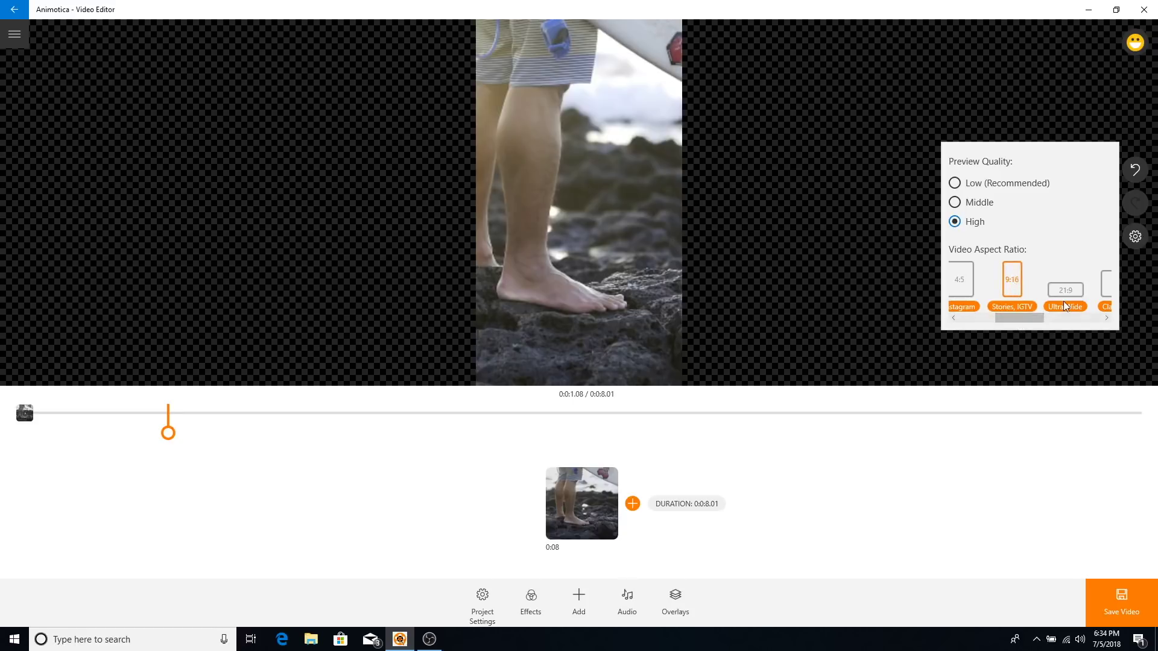
{"action": "left_click_drag", "start_coordinate": [1030, 316], "coordinate": [1048, 324]}
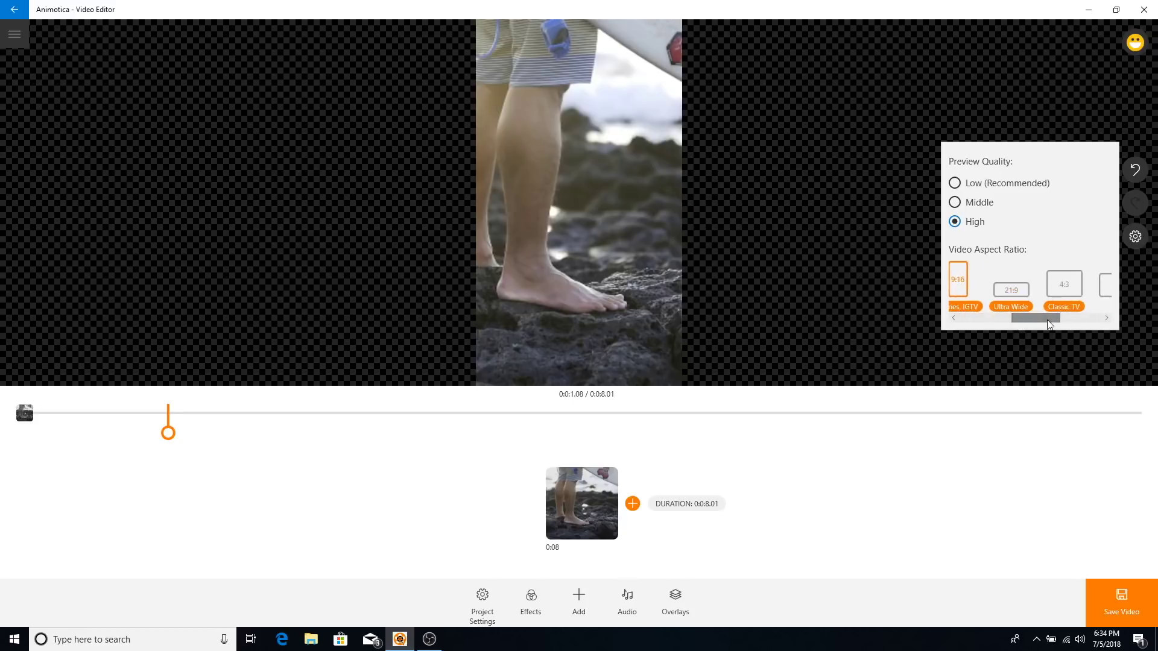
{"action": "left_click", "coordinate": [1021, 293]}
{"action": "left_click", "coordinate": [1077, 295]}
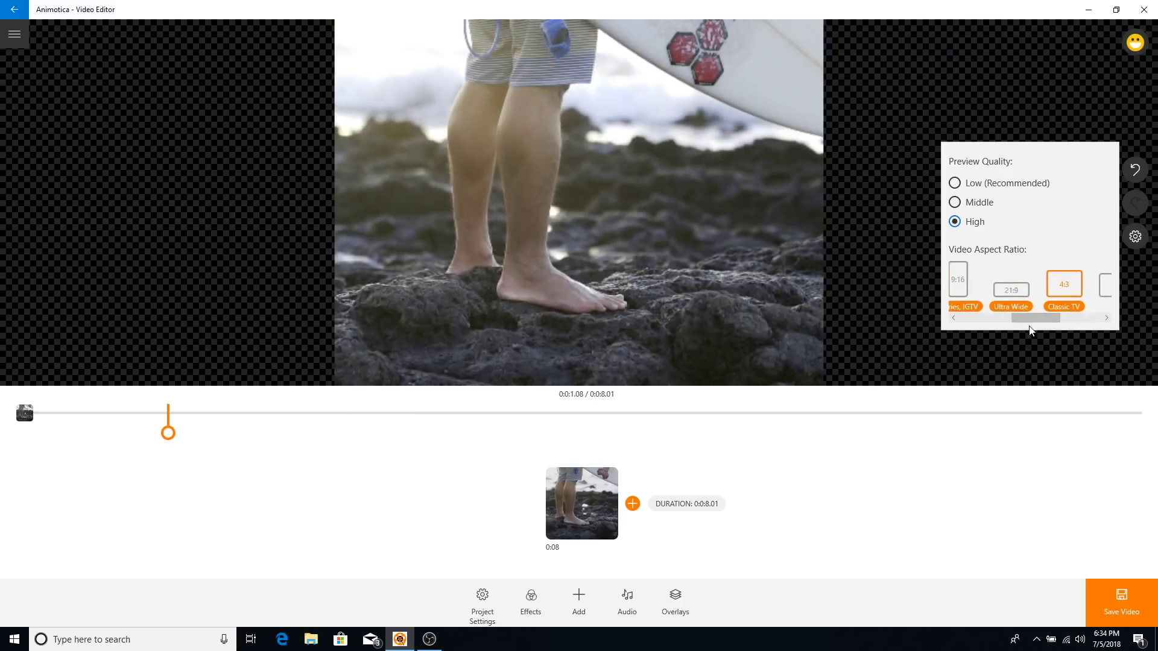
{"action": "left_click_drag", "start_coordinate": [1035, 316], "coordinate": [1058, 314]}
{"action": "left_click", "coordinate": [1091, 283]}
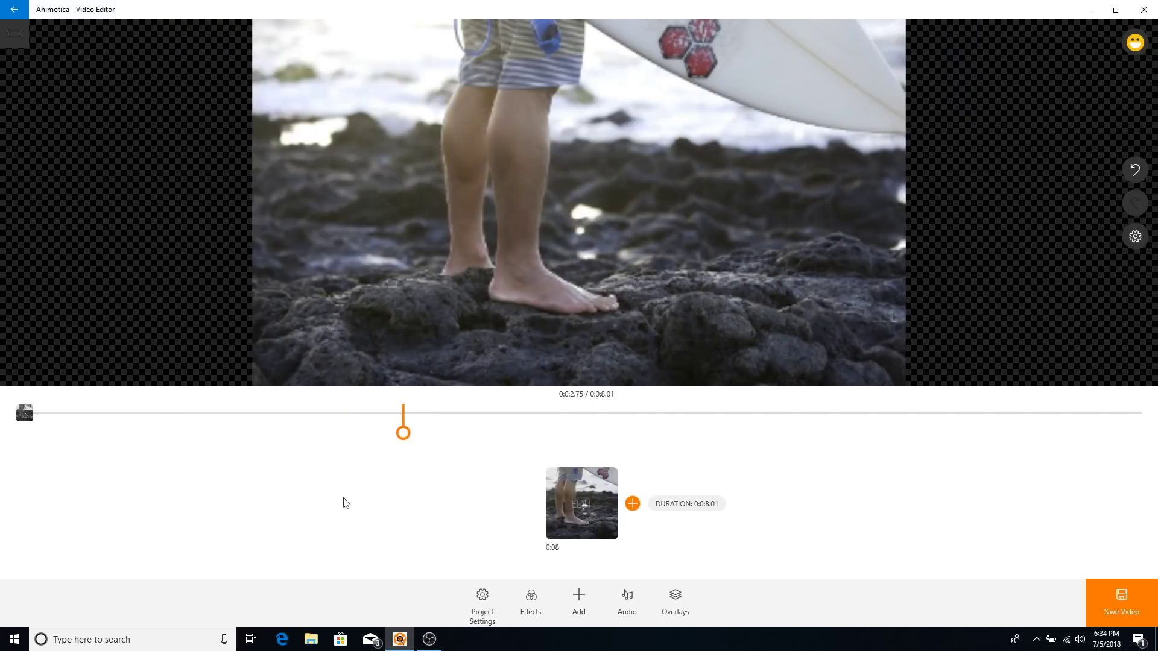
Open the project settings at the aspect ratio options.
{"action": "mouse_move", "coordinate": [606, 521]}
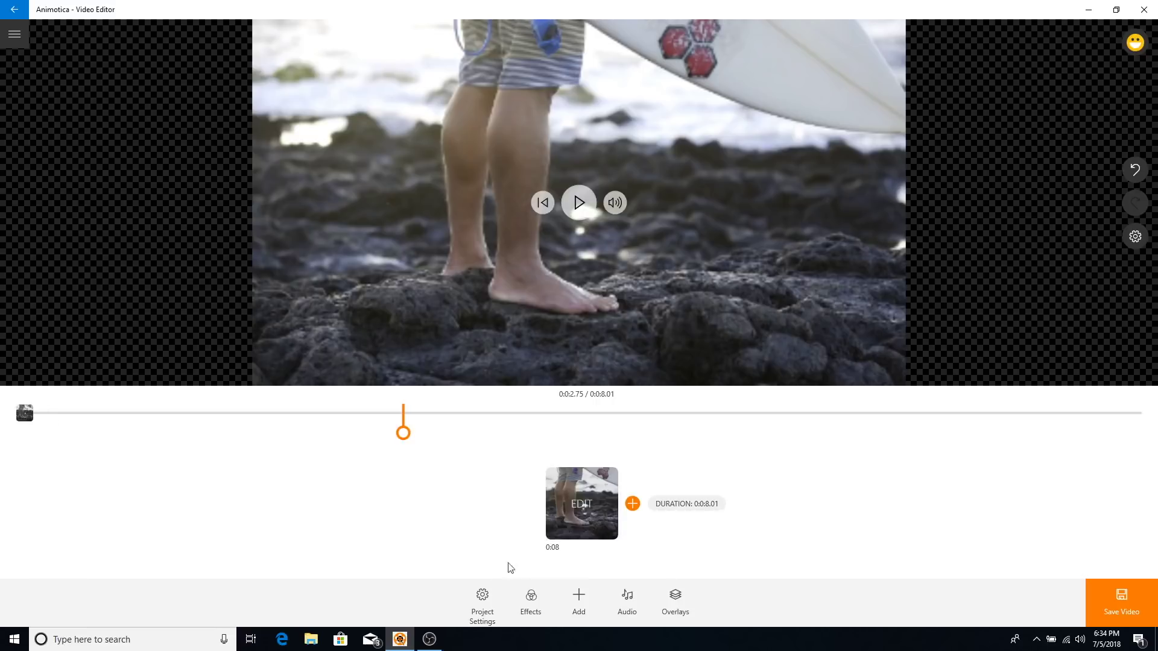
{"action": "left_click", "coordinate": [483, 595]}
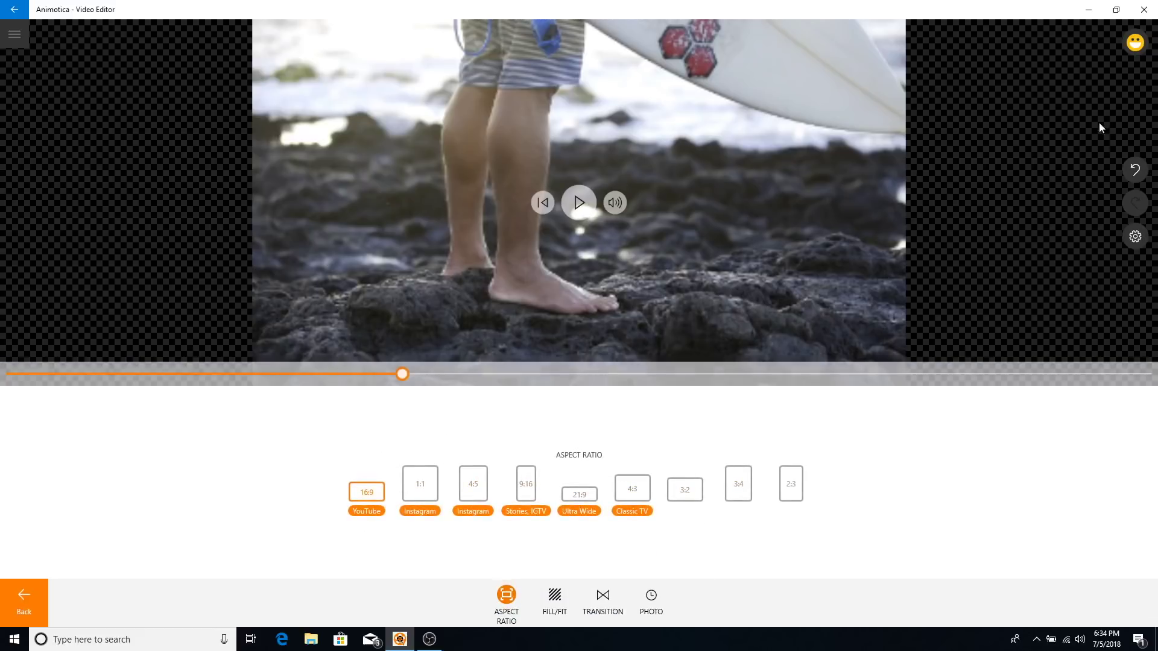
{"action": "left_click", "coordinate": [1135, 236]}
{"action": "left_click", "coordinate": [1135, 236]}
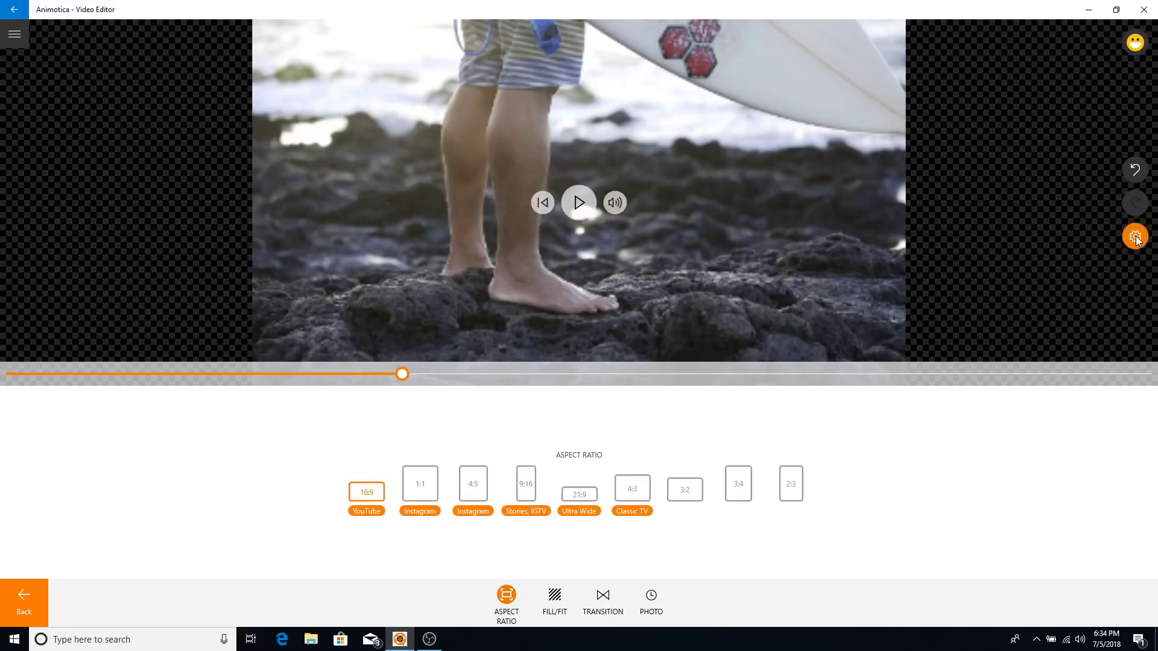
Compare the Fit and Fill options for the video/photo fill in the project settings, ending on Fill.
{"action": "left_click", "coordinate": [554, 597]}
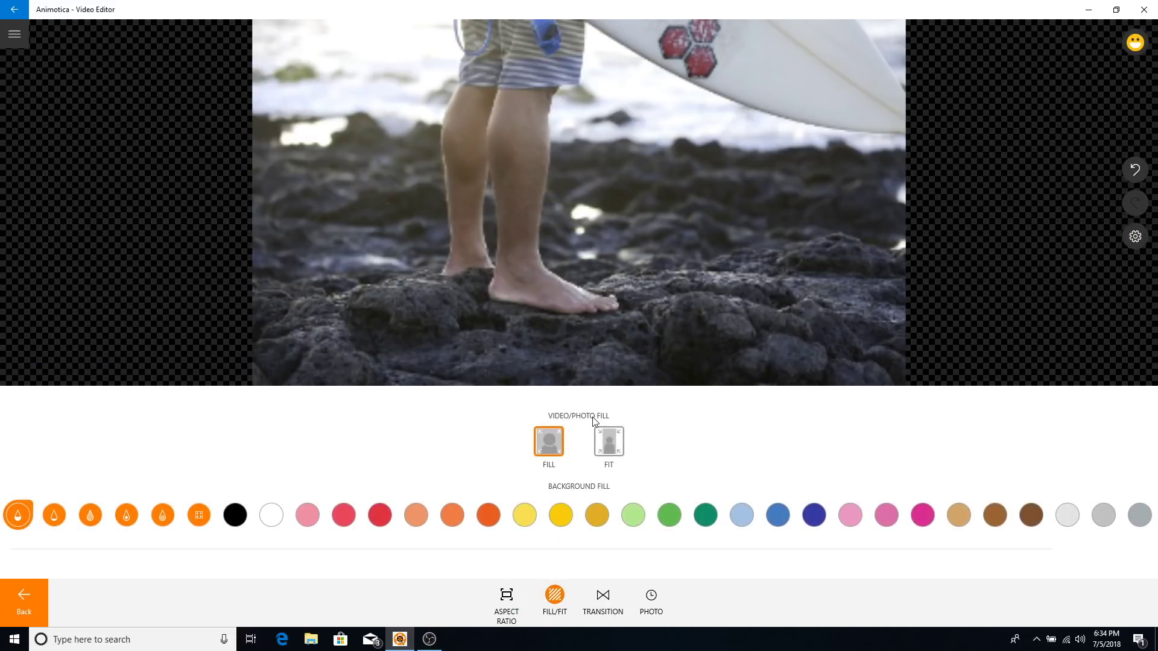
{"action": "left_click", "coordinate": [609, 436]}
{"action": "left_click", "coordinate": [550, 445]}
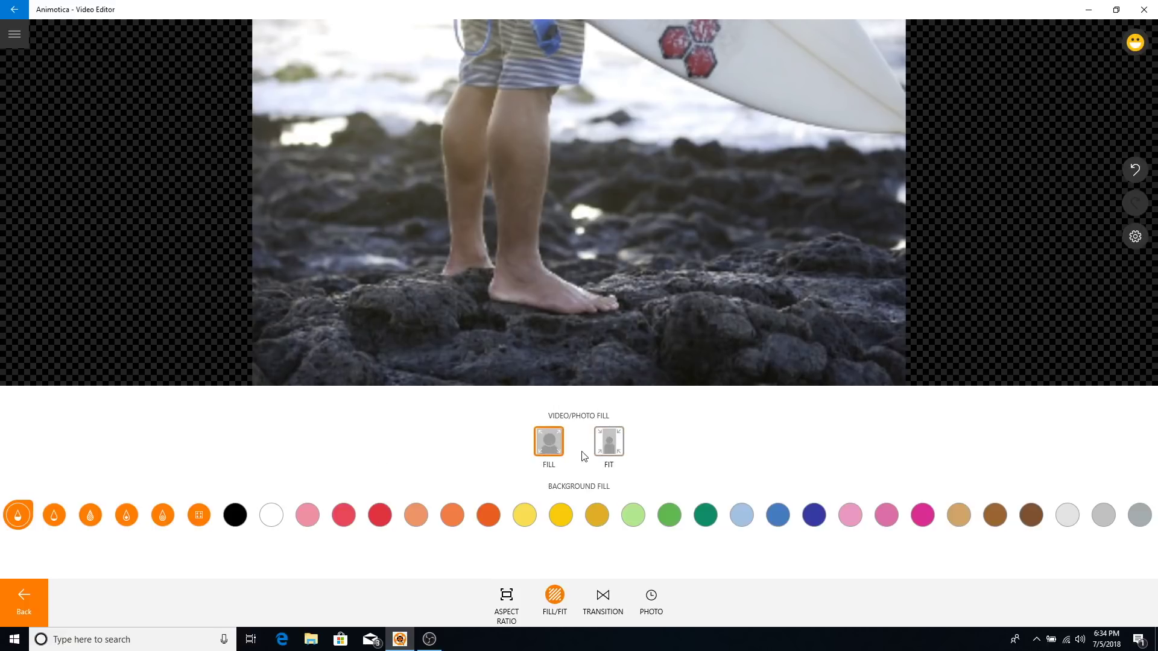
{"action": "left_click", "coordinate": [609, 446]}
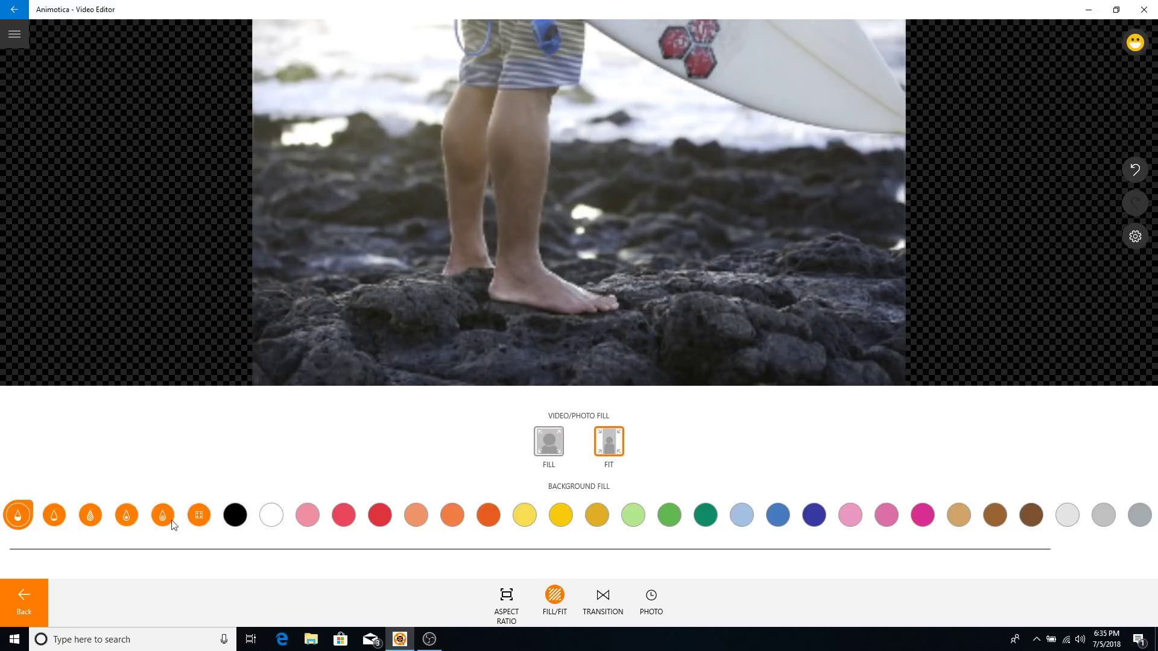
{"action": "left_click", "coordinate": [541, 445]}
Set the project's aspect ratio to 9:16 for Stories, IGTV and the video/photo fill to Fit.
{"action": "left_click", "coordinate": [507, 598]}
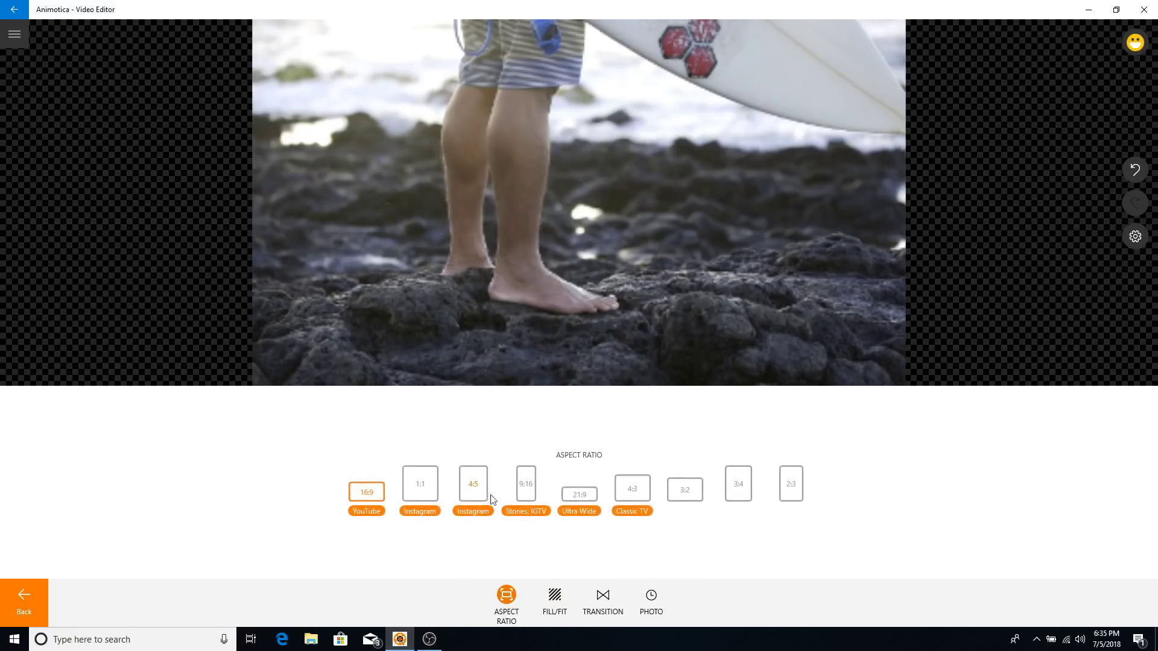
{"action": "left_click", "coordinate": [533, 486]}
{"action": "left_click", "coordinate": [554, 596]}
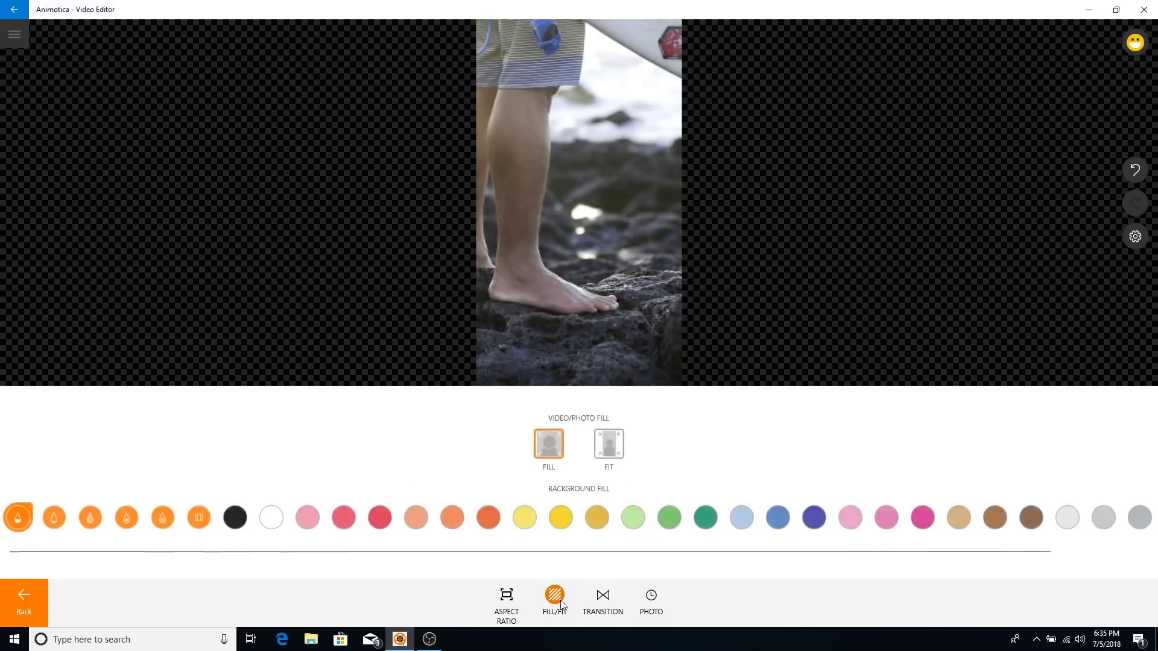
{"action": "mouse_move", "coordinate": [595, 327]}
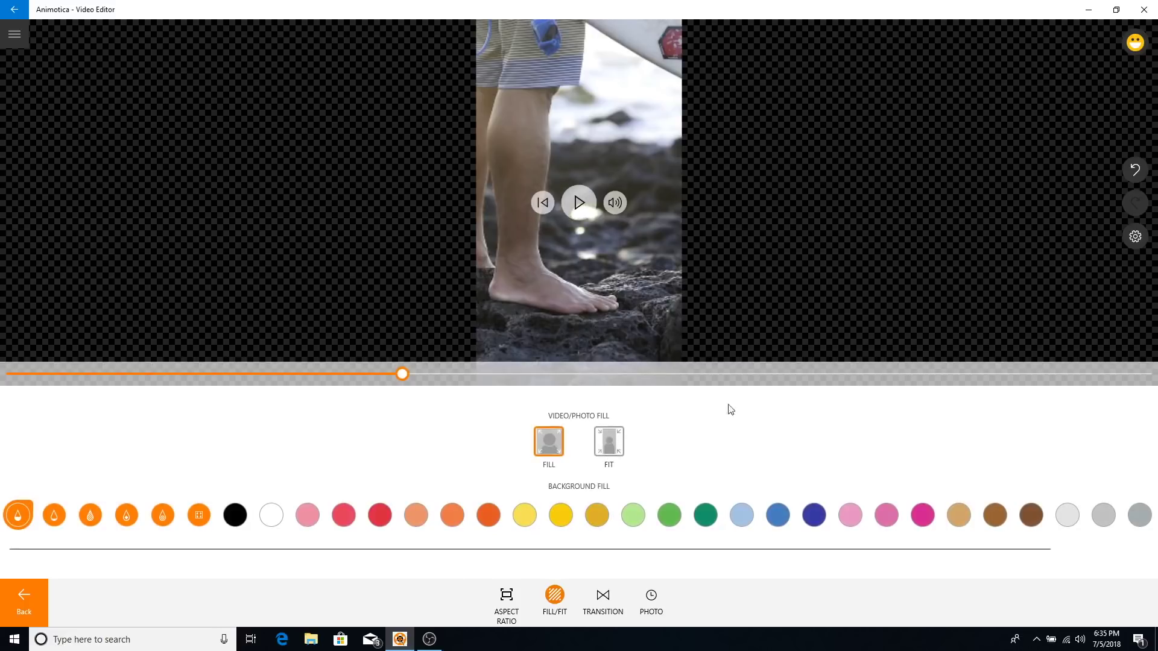
{"action": "left_click", "coordinate": [608, 435]}
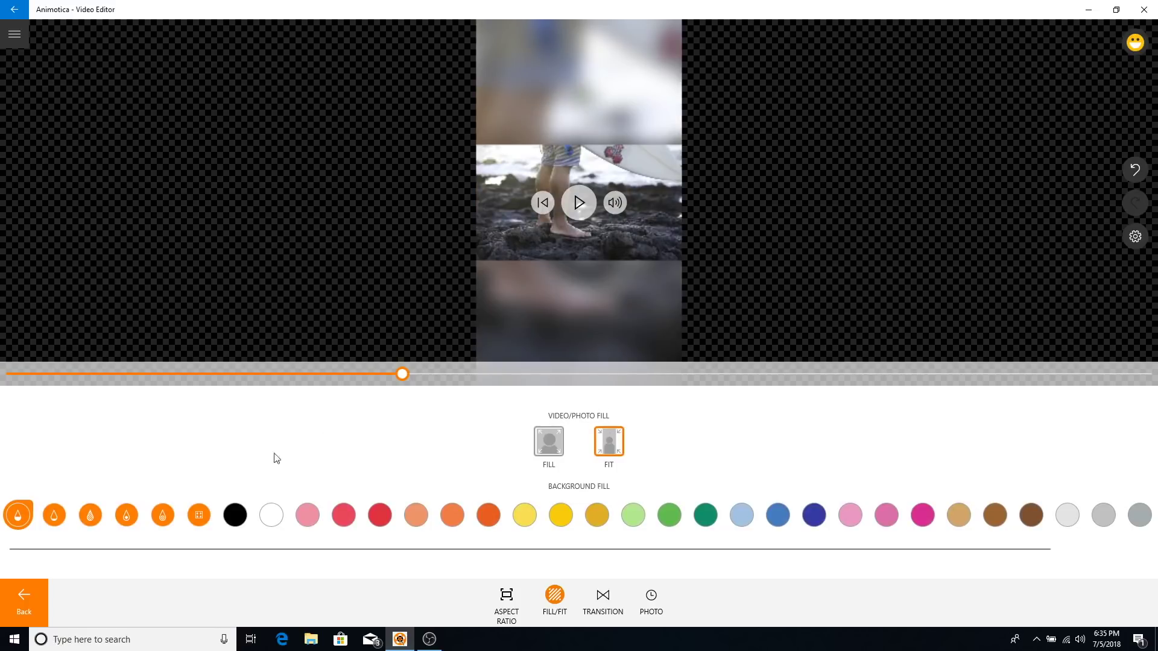
Try the other blurred background fills and the tiled background fill behind the fitted video.
{"action": "left_click", "coordinate": [56, 517]}
{"action": "left_click", "coordinate": [88, 526]}
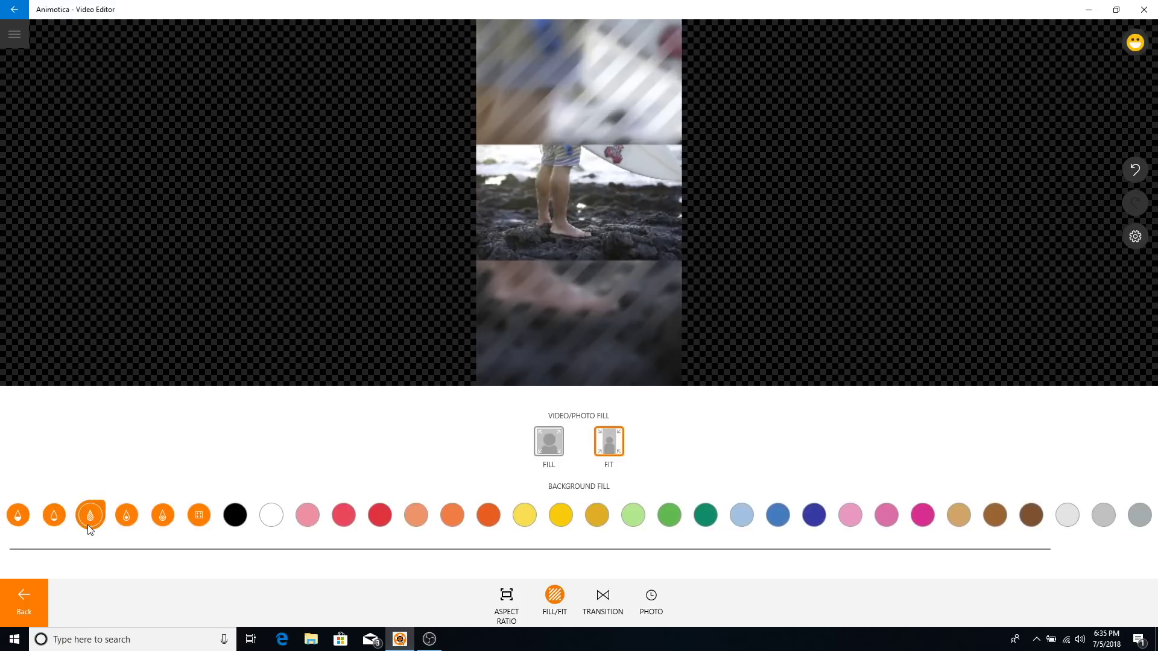
{"action": "left_click", "coordinate": [126, 518]}
{"action": "left_click", "coordinate": [162, 518]}
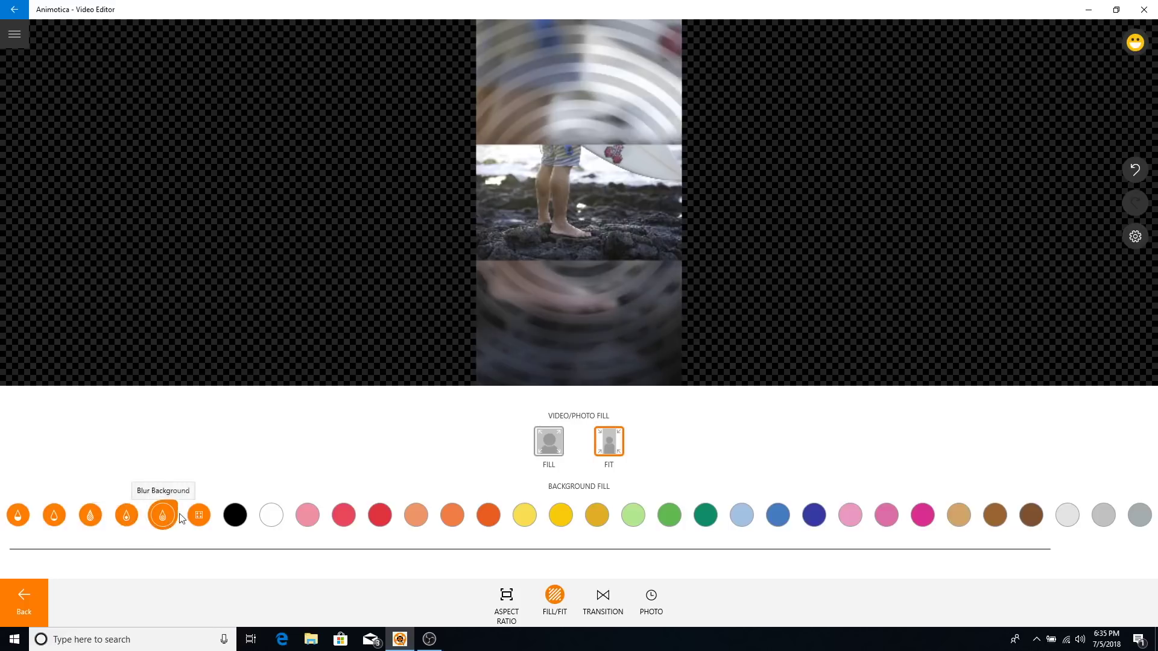
{"action": "left_click", "coordinate": [187, 519]}
Try black, white and pink solid background fills, and set the background fill to the darker red.
{"action": "left_click", "coordinate": [235, 520]}
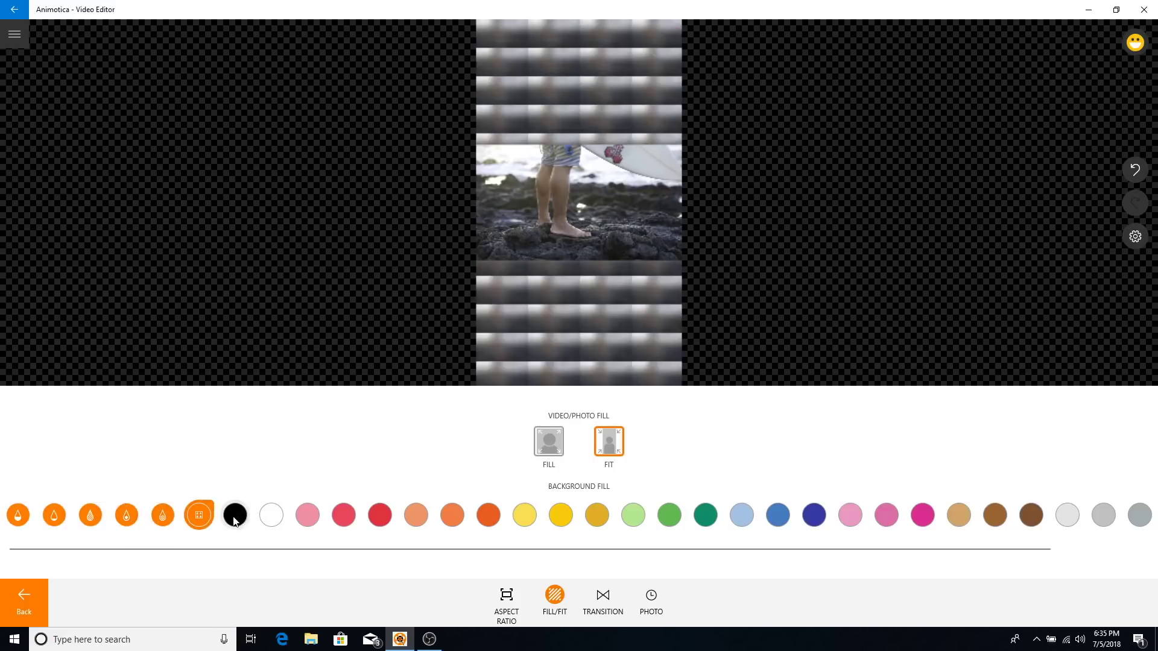
{"action": "left_click", "coordinate": [271, 520]}
{"action": "left_click", "coordinate": [308, 520]}
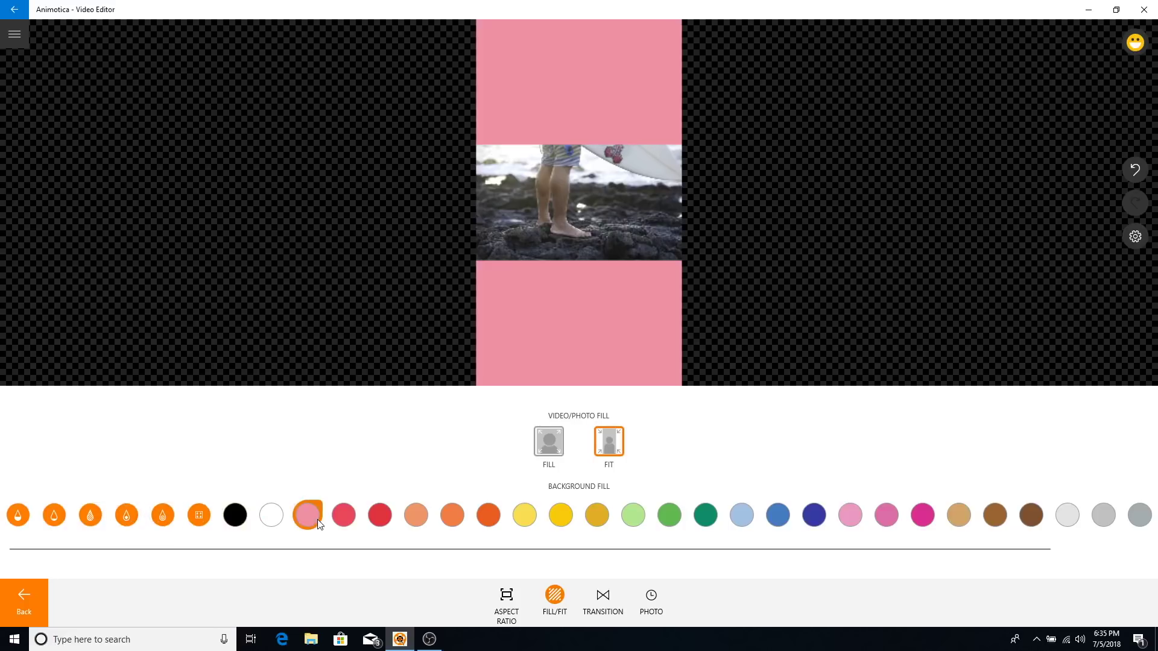
{"action": "left_click", "coordinate": [351, 521]}
{"action": "left_click", "coordinate": [384, 516]}
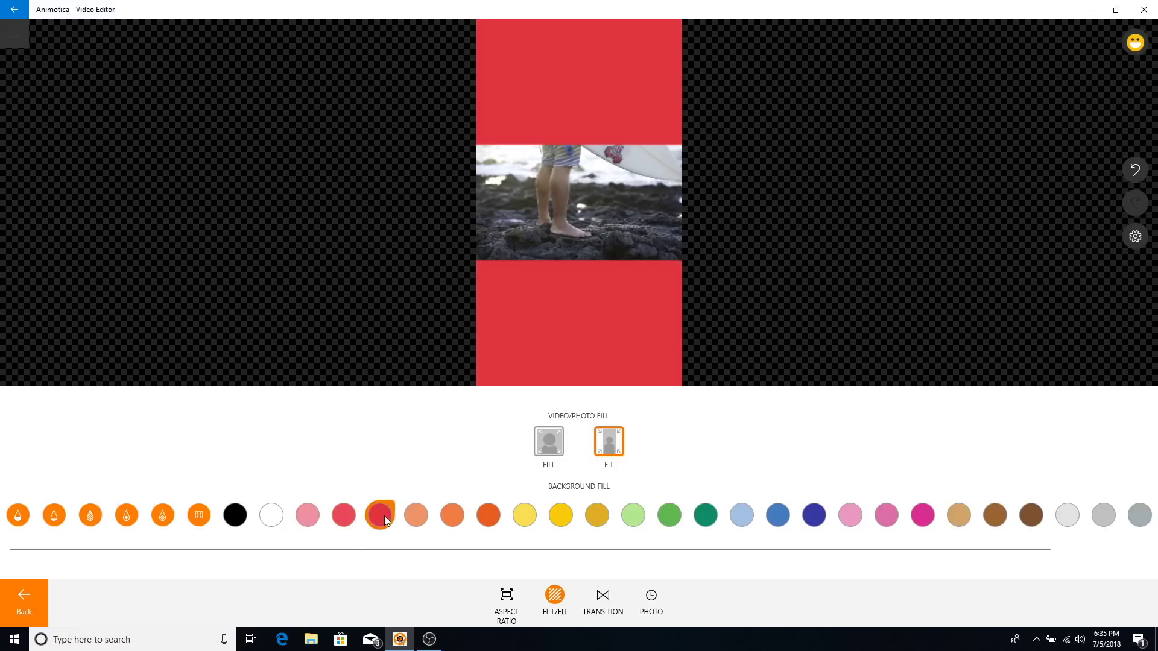
Try the Opacity transition in the project settings, and set the transition between clips to Blur.
{"action": "left_click", "coordinate": [603, 597]}
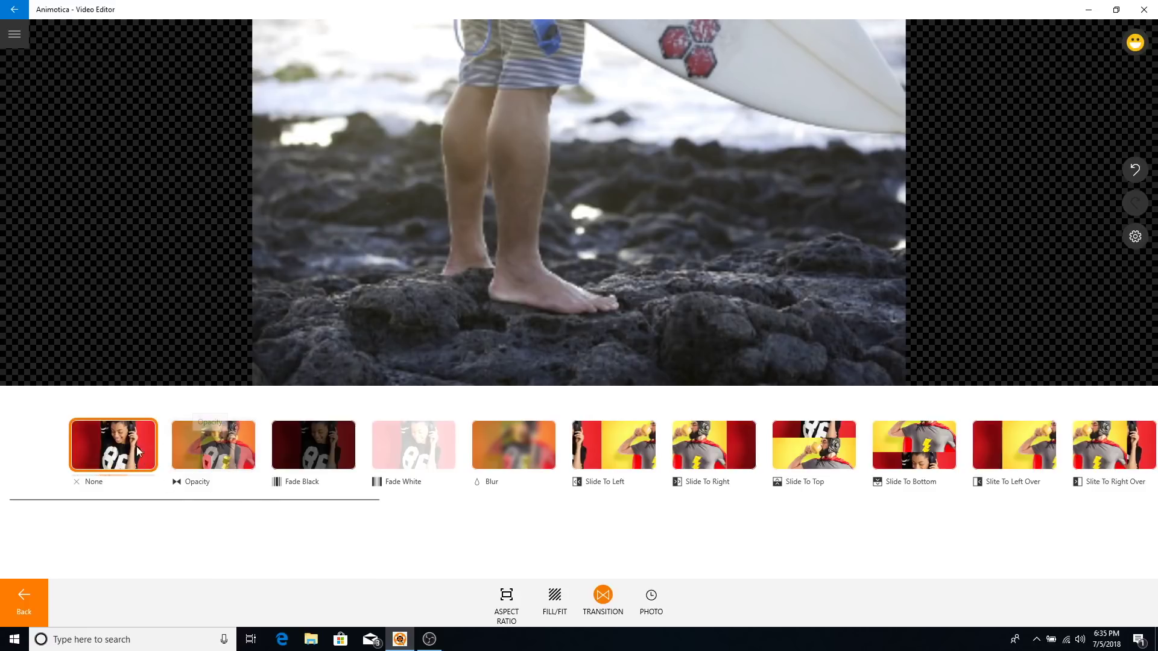
{"action": "left_click", "coordinate": [188, 447]}
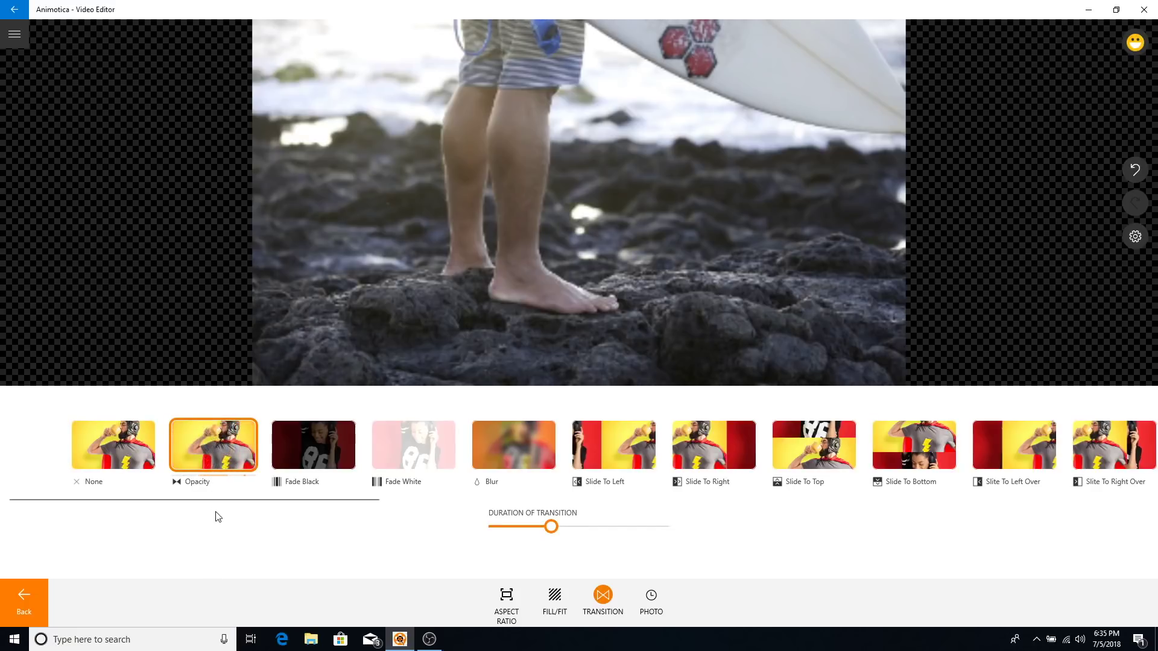
{"action": "left_click", "coordinate": [514, 445]}
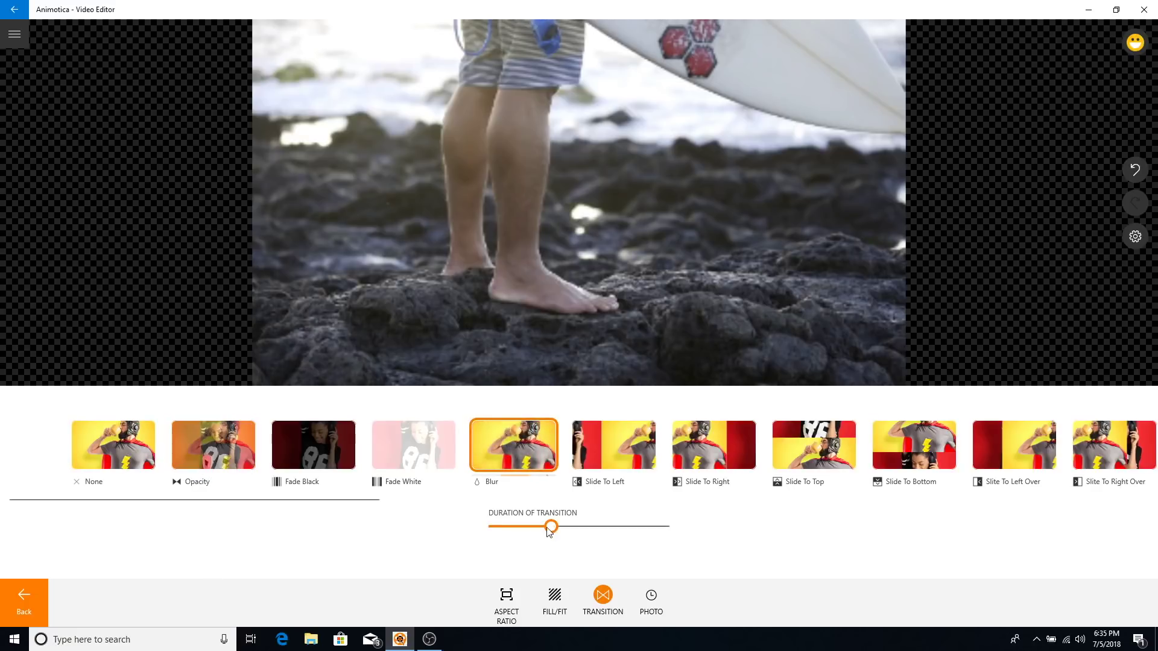
{"action": "mouse_move", "coordinate": [555, 529]}
{"action": "left_mouse_down"}
{"action": "mouse_move", "coordinate": [499, 529]}
{"action": "mouse_move", "coordinate": [631, 526]}
{"action": "mouse_move", "coordinate": [553, 526]}
{"action": "left_mouse_up"}
Examine the project's photo duration and Ken Burns photo motion effect settings, and return to the timeline.
{"action": "left_click", "coordinate": [650, 597]}
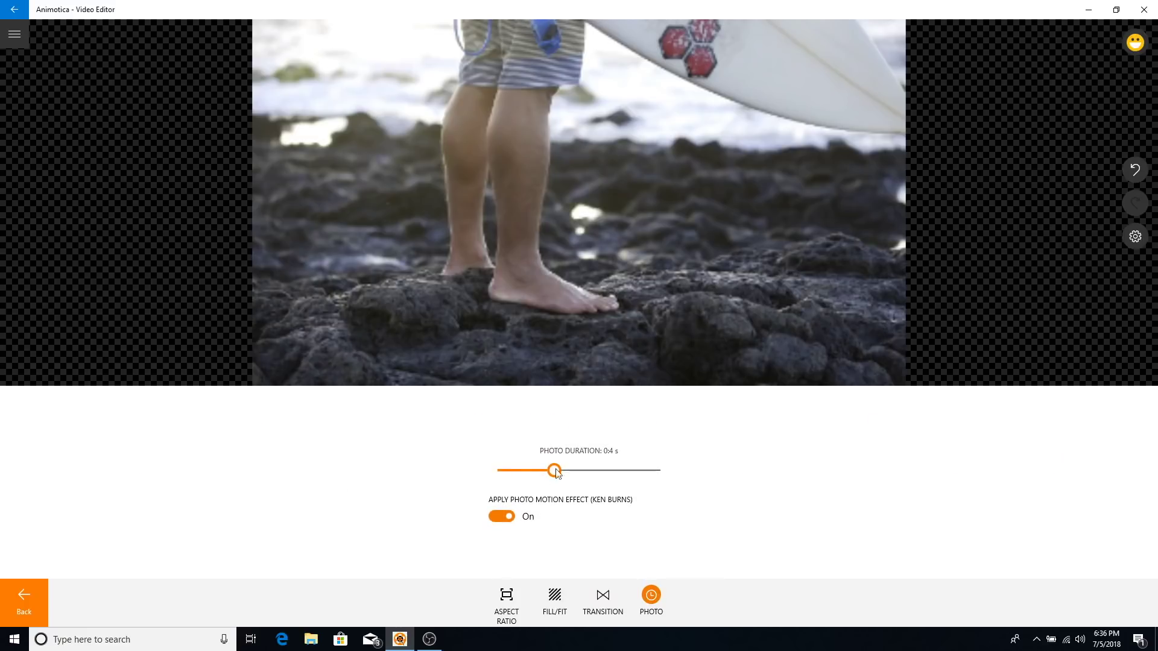
{"action": "left_click_drag", "start_coordinate": [558, 473], "coordinate": [558, 474]}
{"action": "left_click", "coordinate": [554, 470]}
{"action": "left_click", "coordinate": [547, 586]}
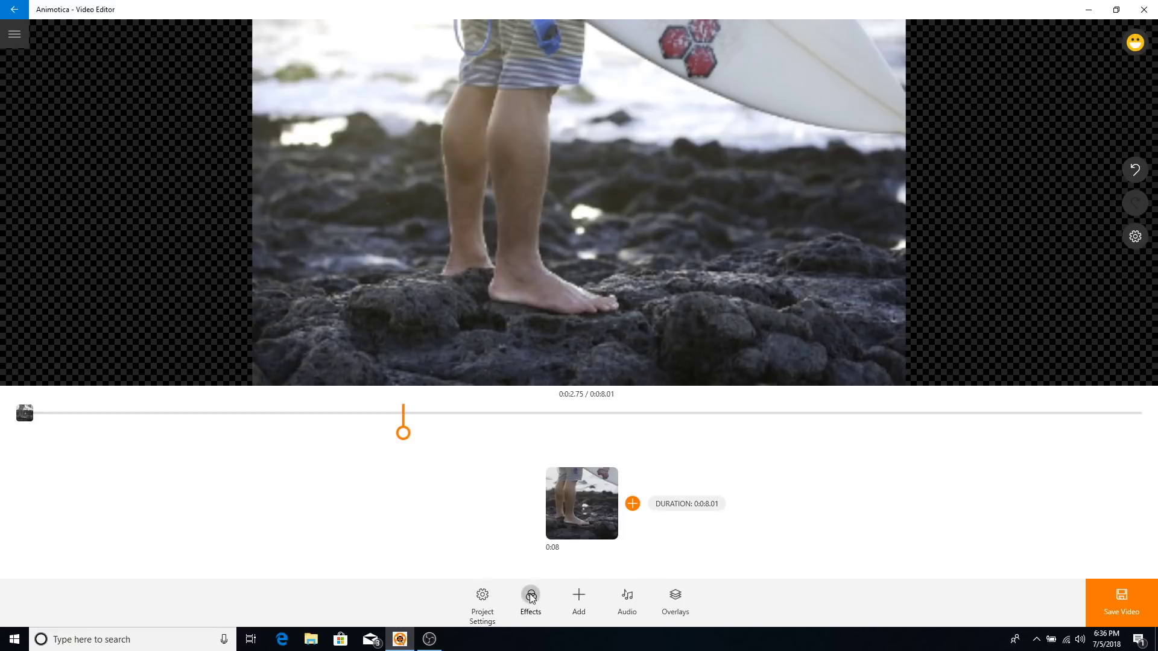
Try the Amaro, Mayfair and Hudson color effects on all clips.
{"action": "left_click", "coordinate": [531, 596]}
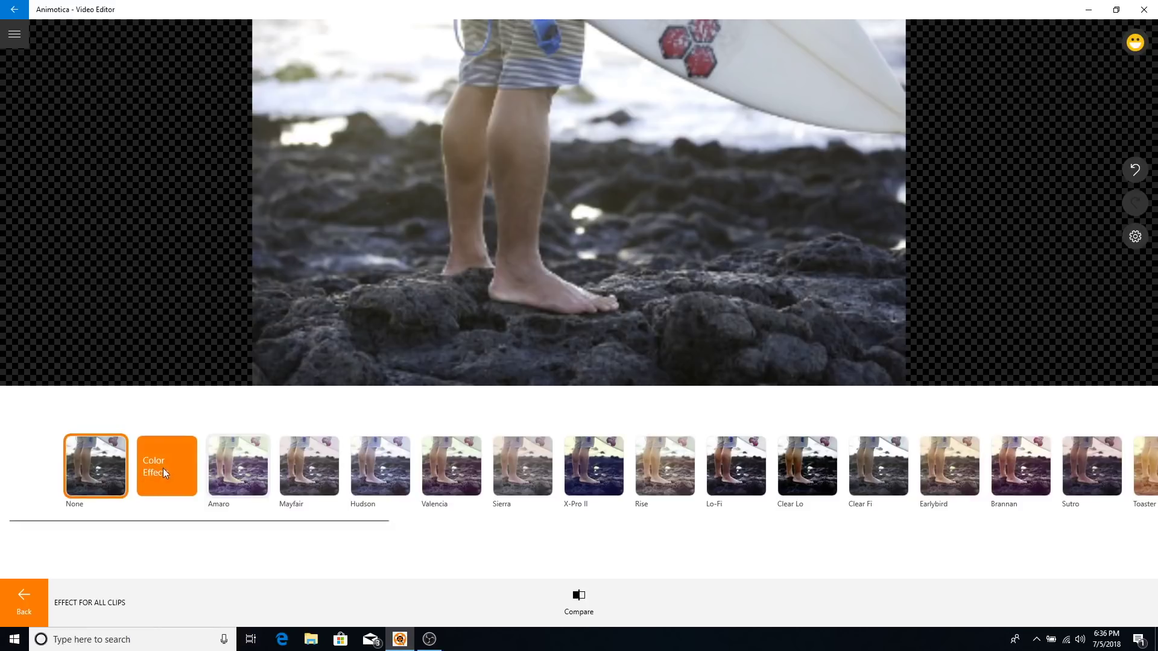
{"action": "left_click", "coordinate": [228, 483]}
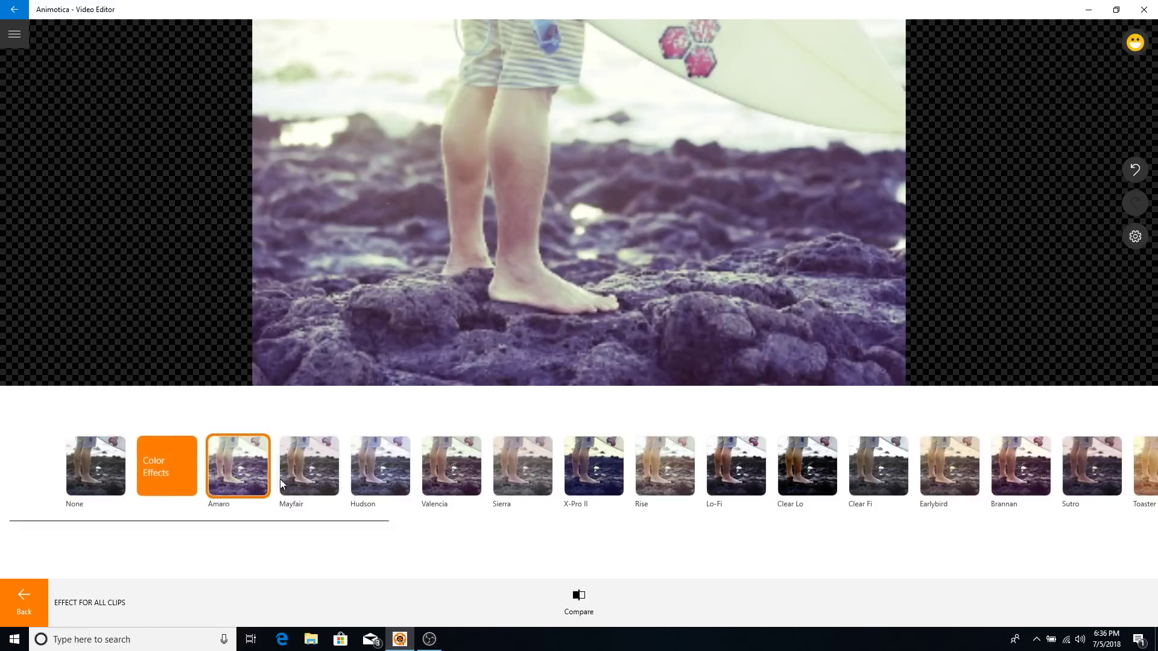
{"action": "left_click", "coordinate": [335, 482]}
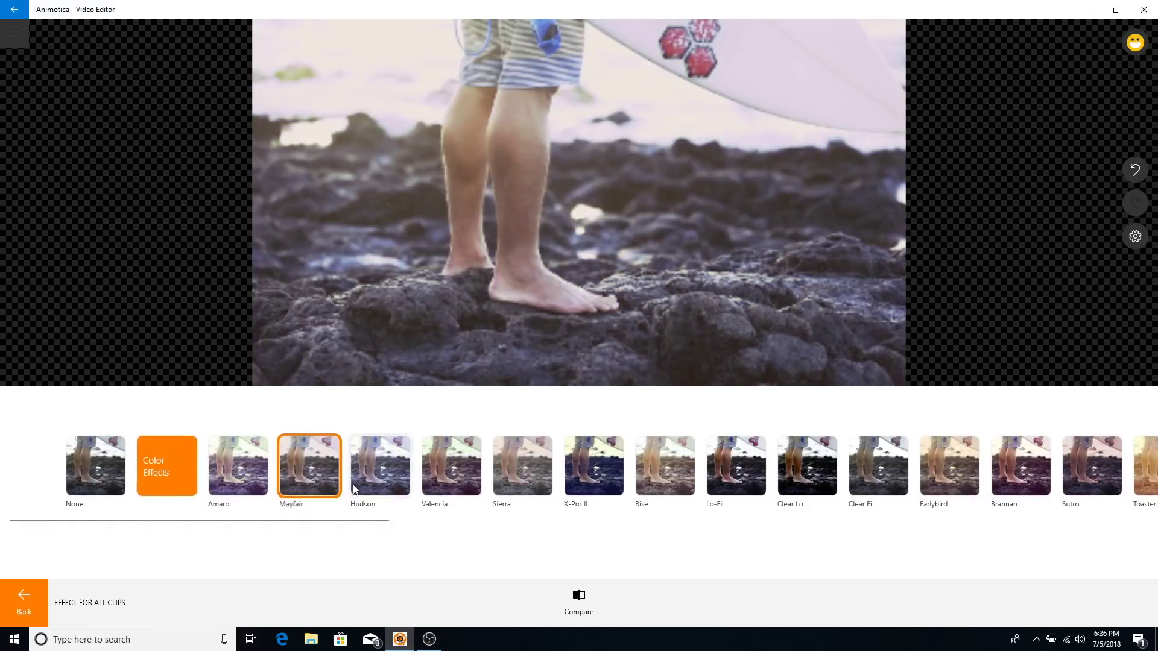
{"action": "left_click", "coordinate": [388, 468]}
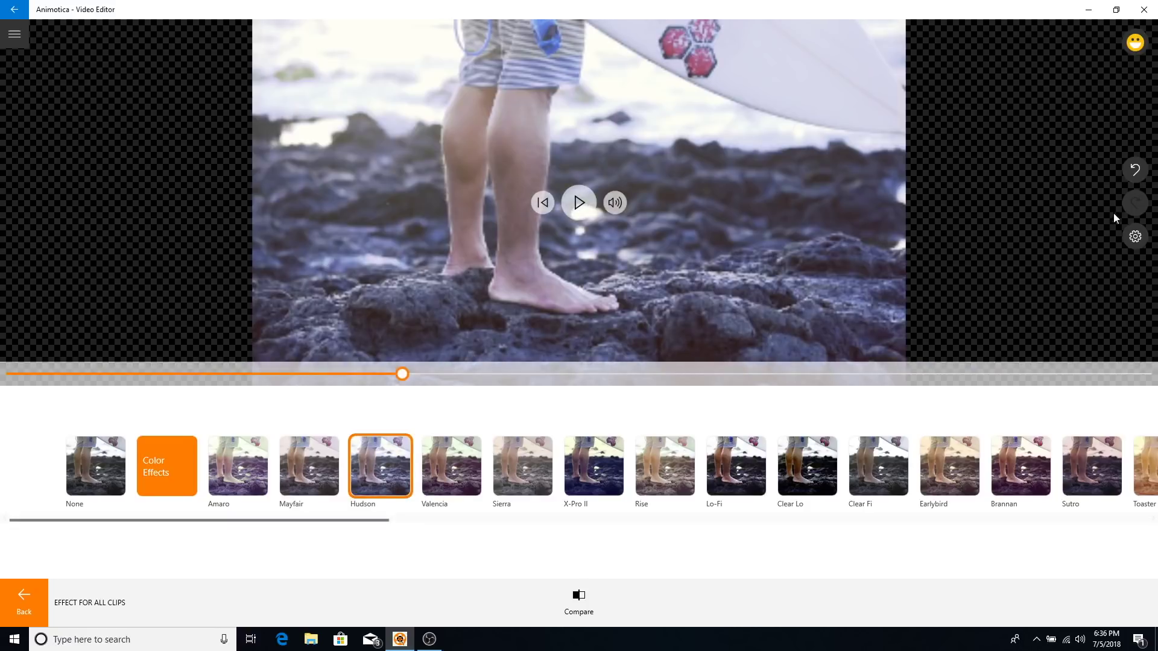
Set the video preview quality to High.
{"action": "left_click", "coordinate": [1135, 236]}
{"action": "left_click", "coordinate": [955, 222]}
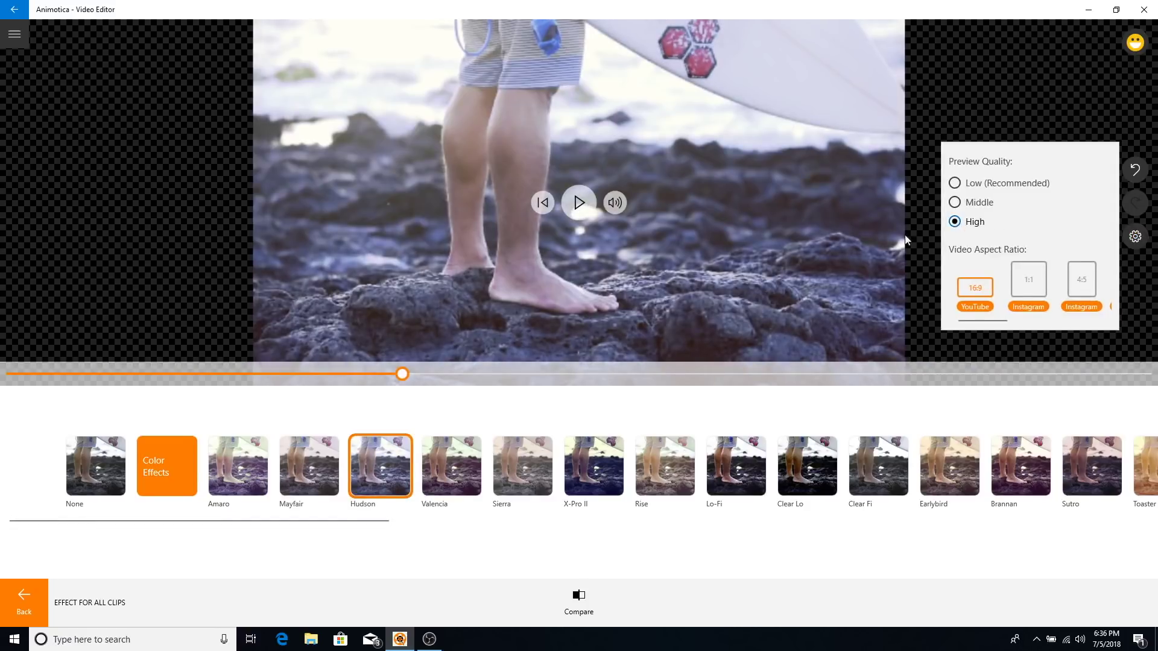
{"action": "left_click", "coordinate": [739, 252]}
Try the Valencia, Sierra, X-Pro II and Rise color effects on all clips.
{"action": "left_click", "coordinate": [453, 489]}
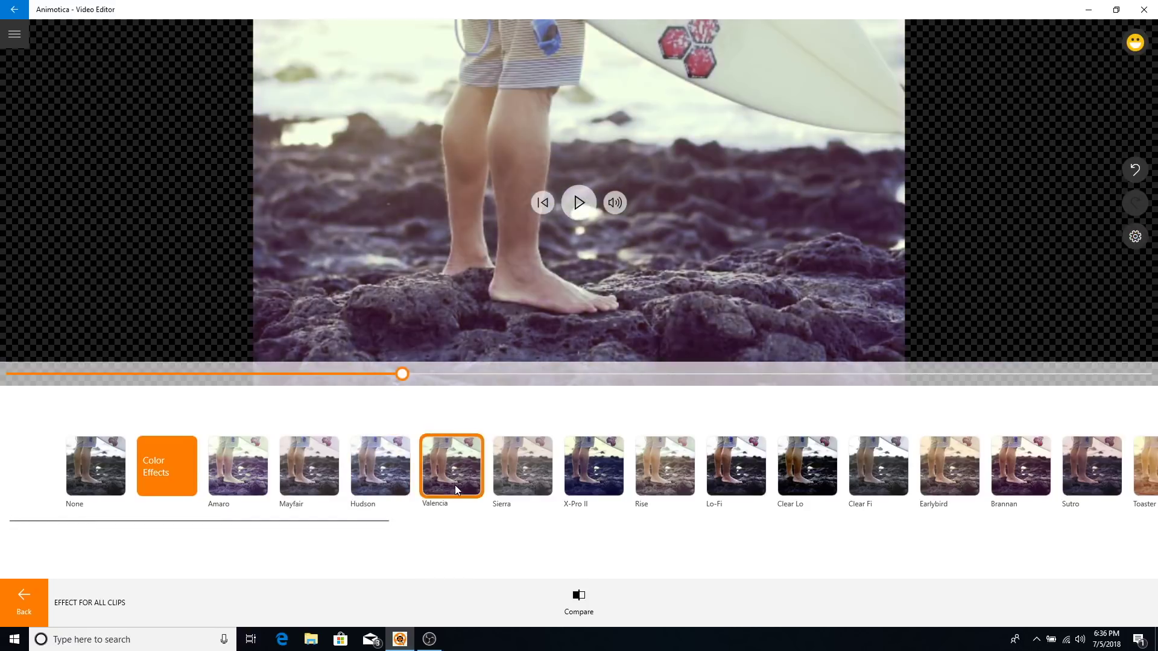
{"action": "left_click_drag", "start_coordinate": [356, 515], "coordinate": [374, 514]}
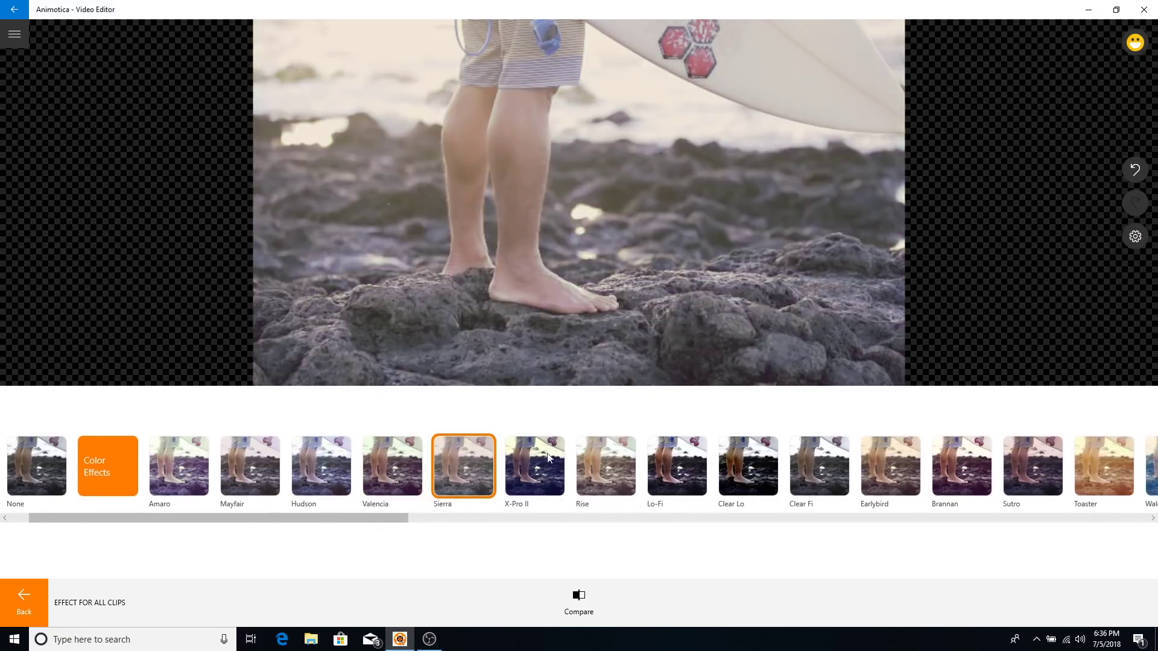
{"action": "left_click", "coordinate": [542, 461]}
{"action": "left_click", "coordinate": [594, 456]}
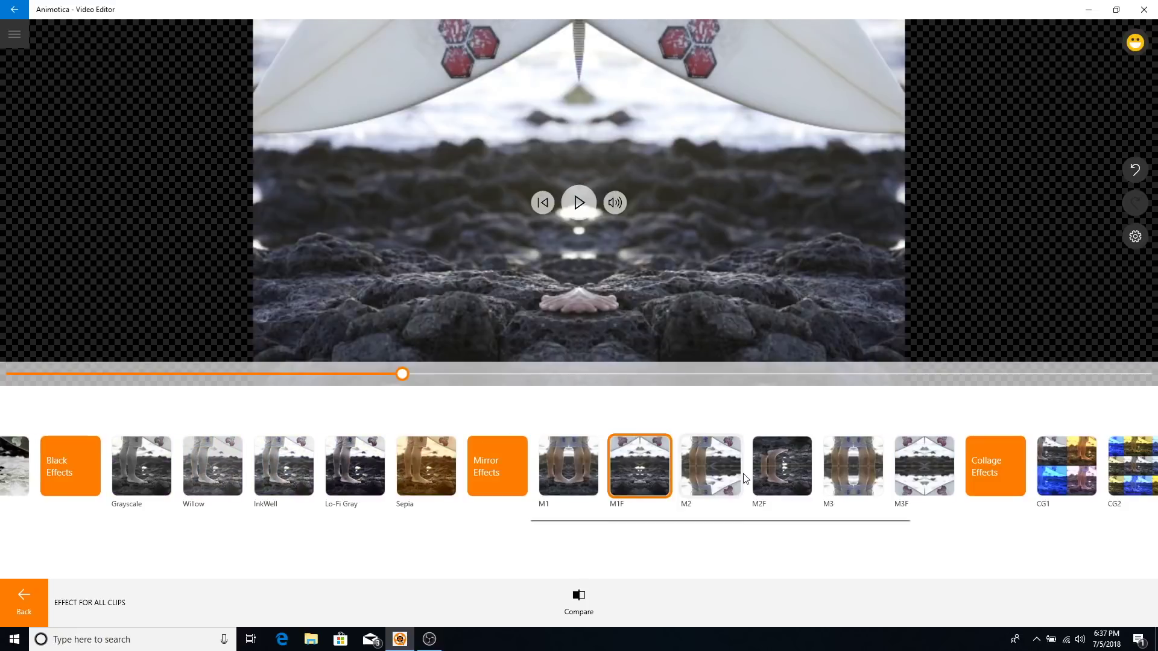
Try the M2 and M2F mirror effects on all clips.
{"action": "left_click", "coordinate": [711, 467]}
{"action": "left_click", "coordinate": [772, 476]}
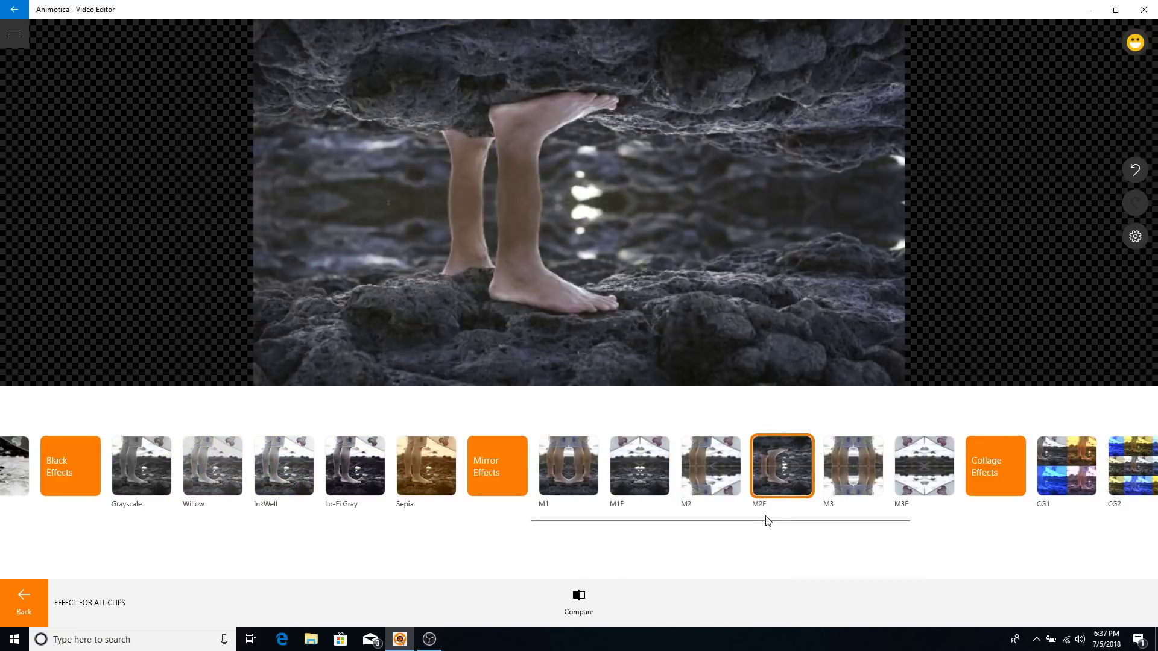
{"action": "scroll", "coordinate": [737, 523], "scroll_direction": "up", "scroll_amount": 5}
{"action": "left_click_drag", "start_coordinate": [739, 526], "coordinate": [943, 524]}
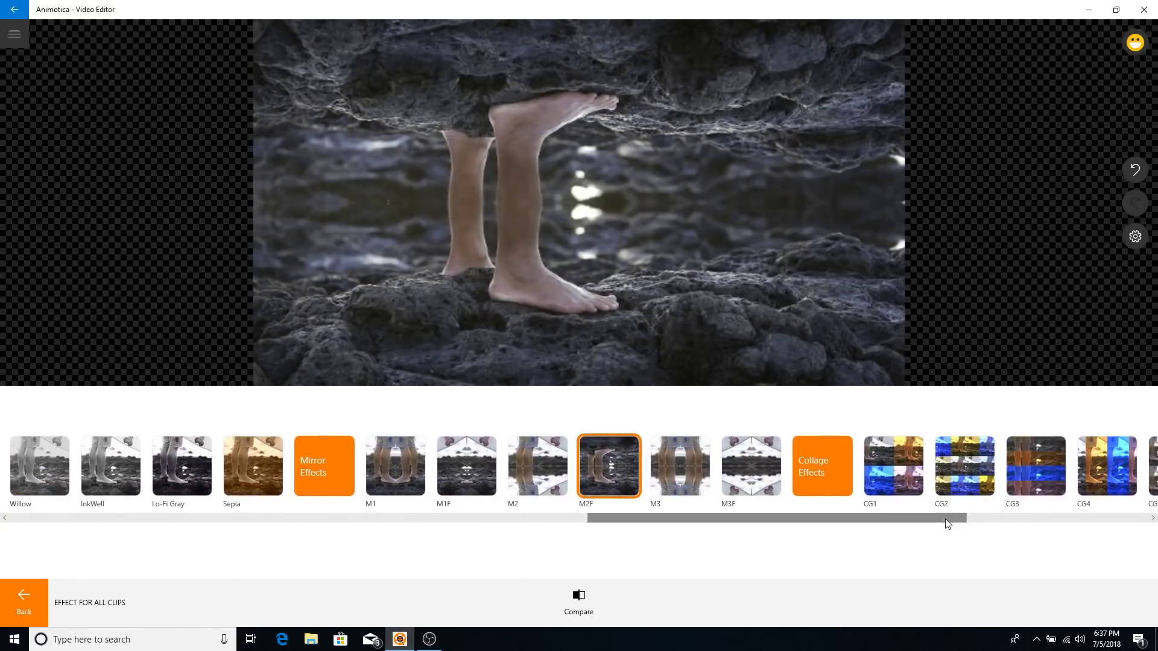
Try the CG1, CG2, CG3 and CG4 collage effects, and apply the Clear Fi color effect to all clips.
{"action": "left_click", "coordinate": [898, 470]}
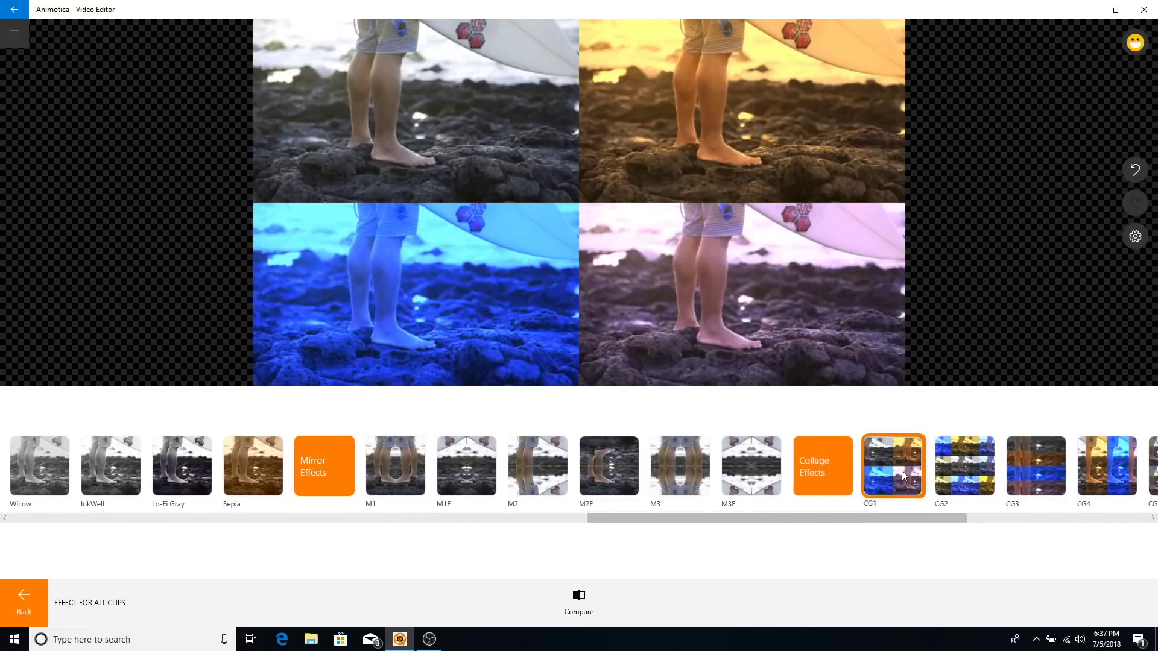
{"action": "left_click_drag", "start_coordinate": [899, 520], "coordinate": [985, 520]}
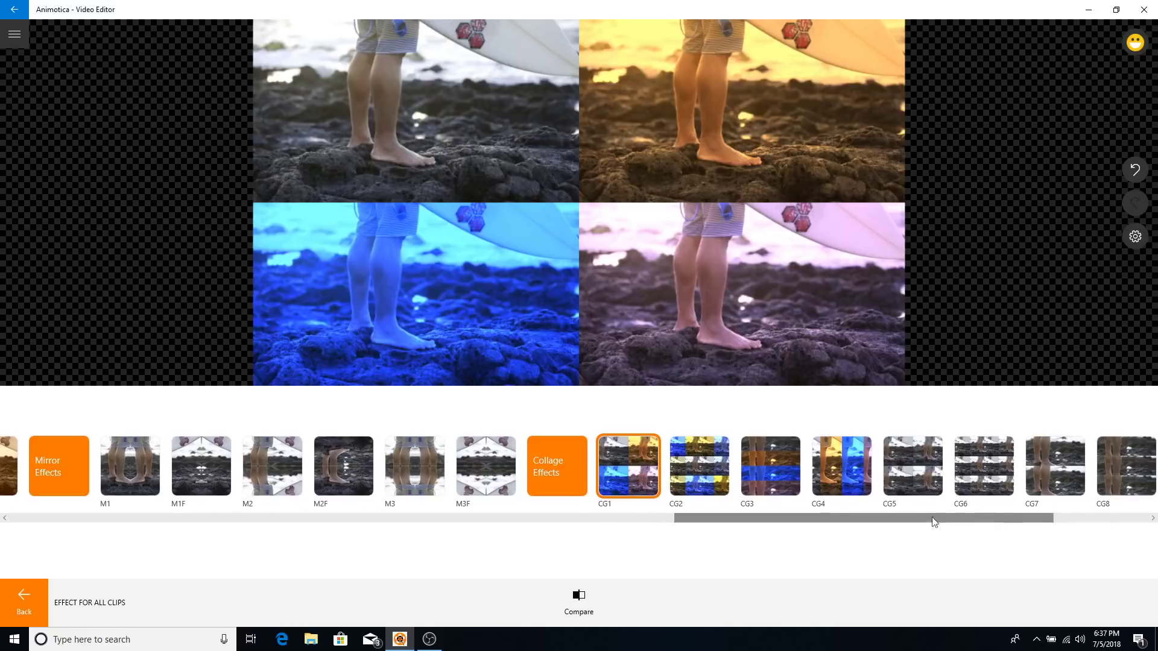
{"action": "left_click", "coordinate": [692, 475]}
{"action": "left_click", "coordinate": [767, 476]}
{"action": "left_click", "coordinate": [690, 466]}
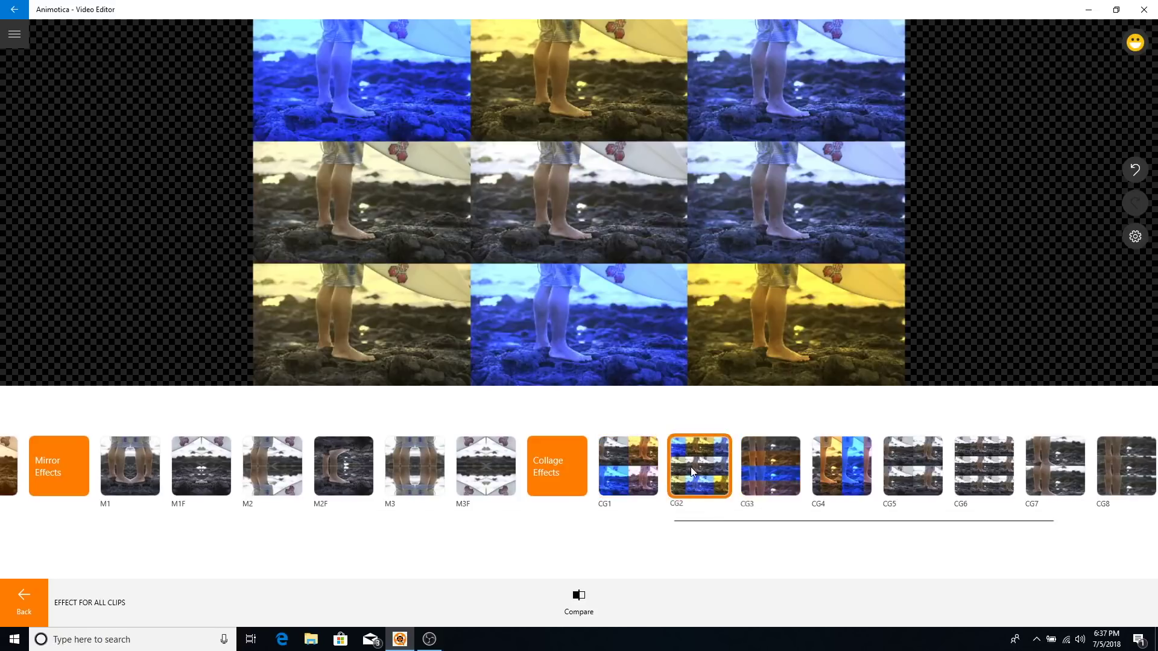
{"action": "left_click", "coordinate": [773, 474]}
{"action": "left_click", "coordinate": [836, 482]}
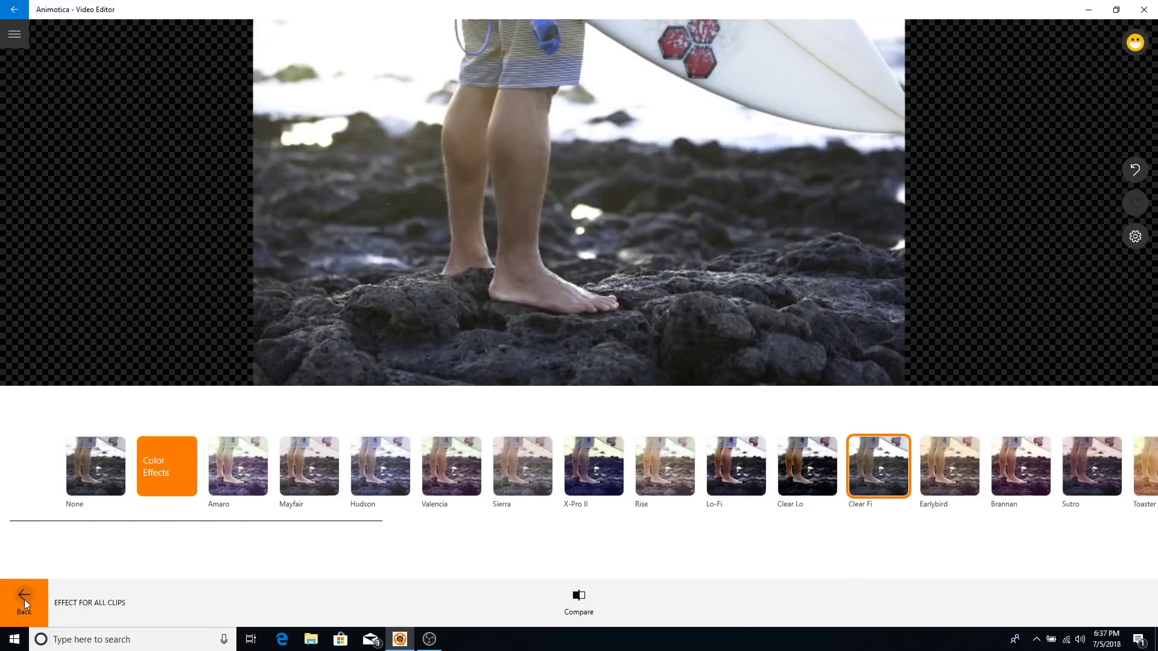
{"action": "left_click", "coordinate": [25, 600]}
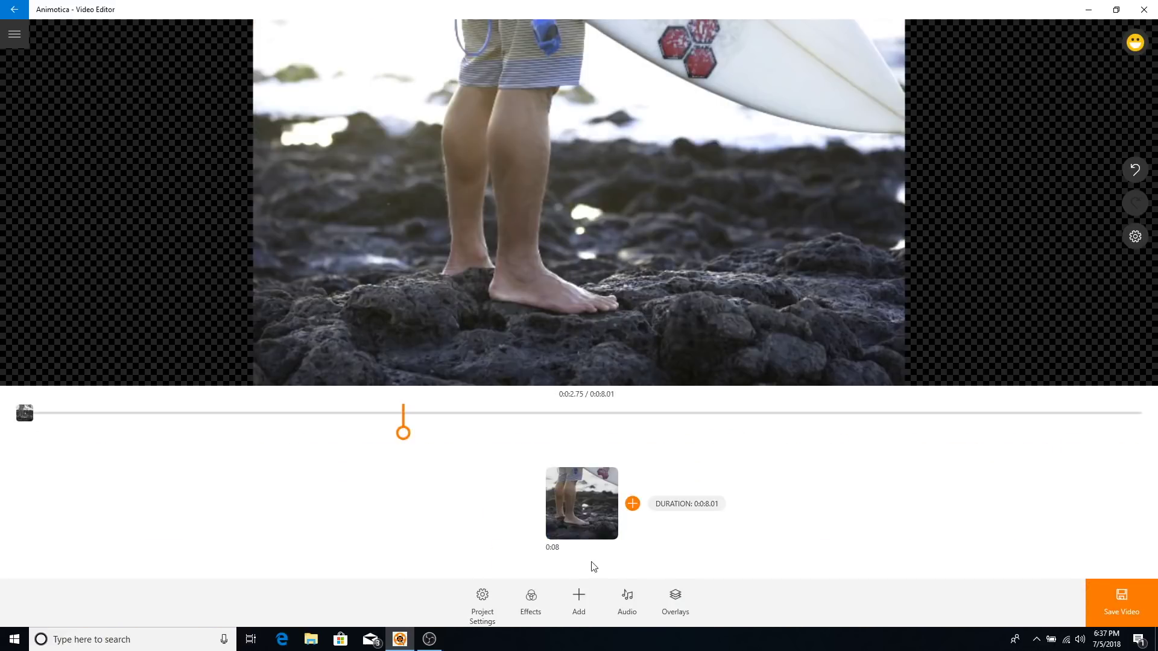
Add the video clip Pexels Videos 5128 from the Downloads folder to the project.
{"action": "left_click", "coordinate": [578, 598]}
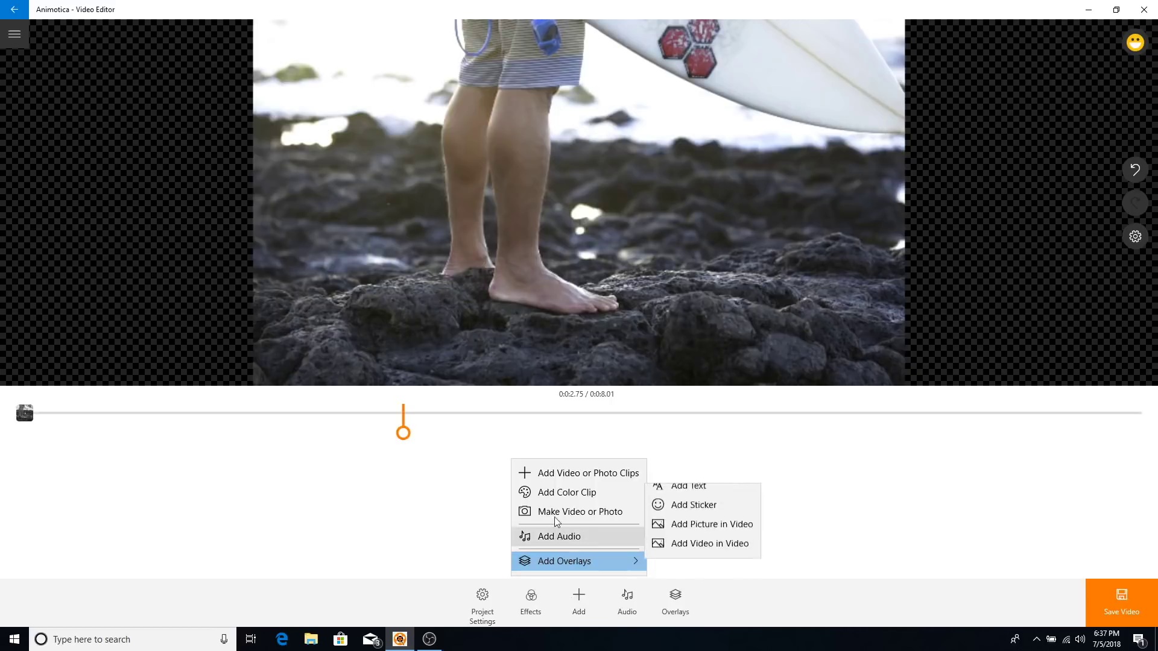
{"action": "left_click", "coordinate": [589, 474]}
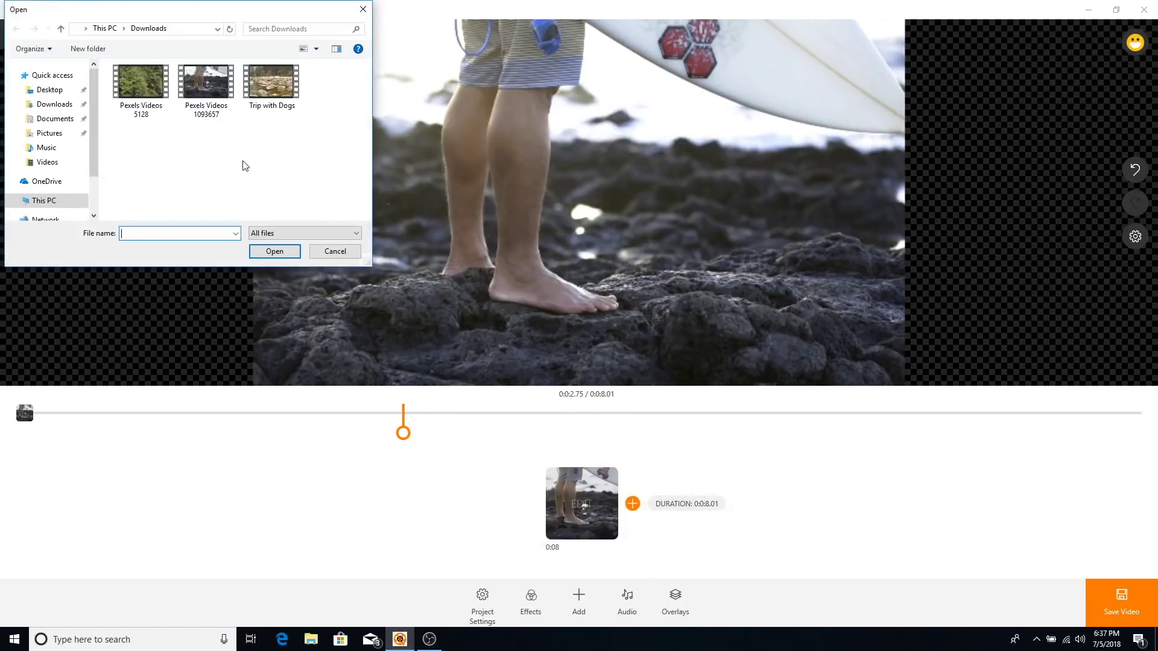
{"action": "left_click", "coordinate": [155, 115]}
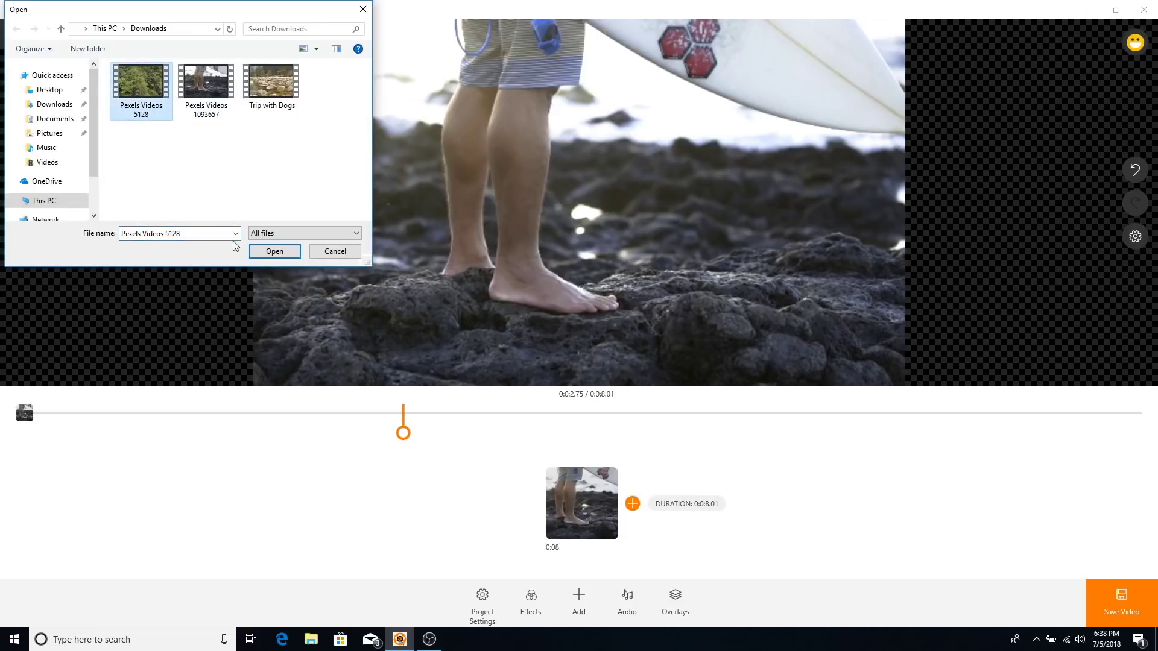
{"action": "left_click", "coordinate": [269, 252]}
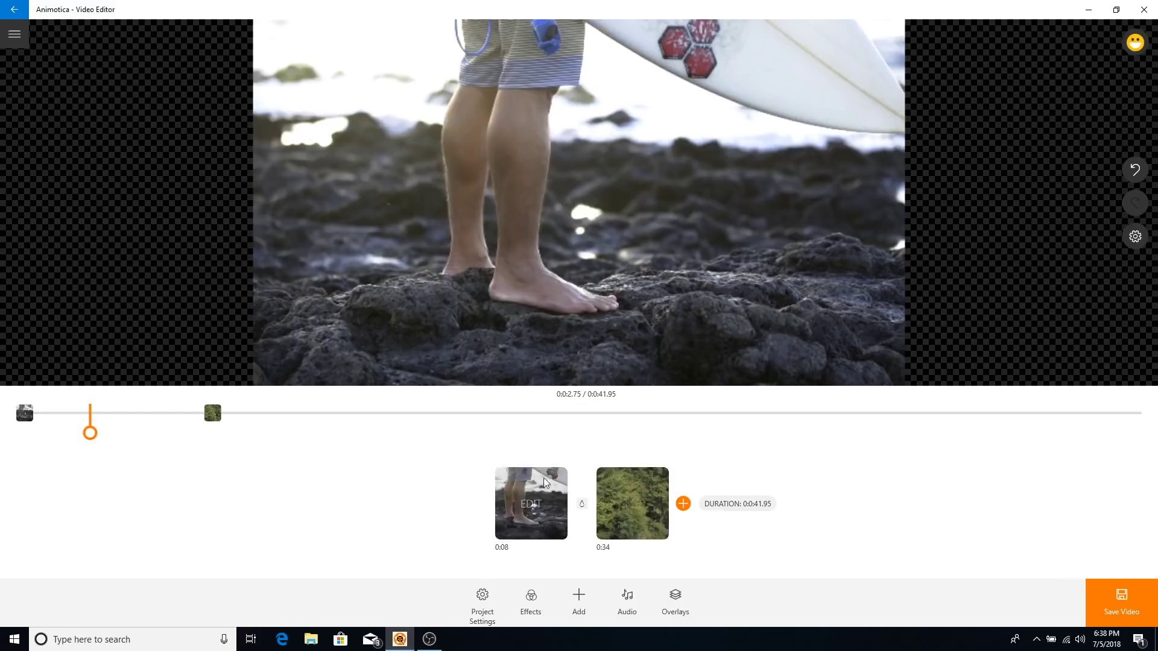
Try adding a color clip with pink and white solid colors and a pink-to-yellow gradient.
{"action": "left_click", "coordinate": [578, 597]}
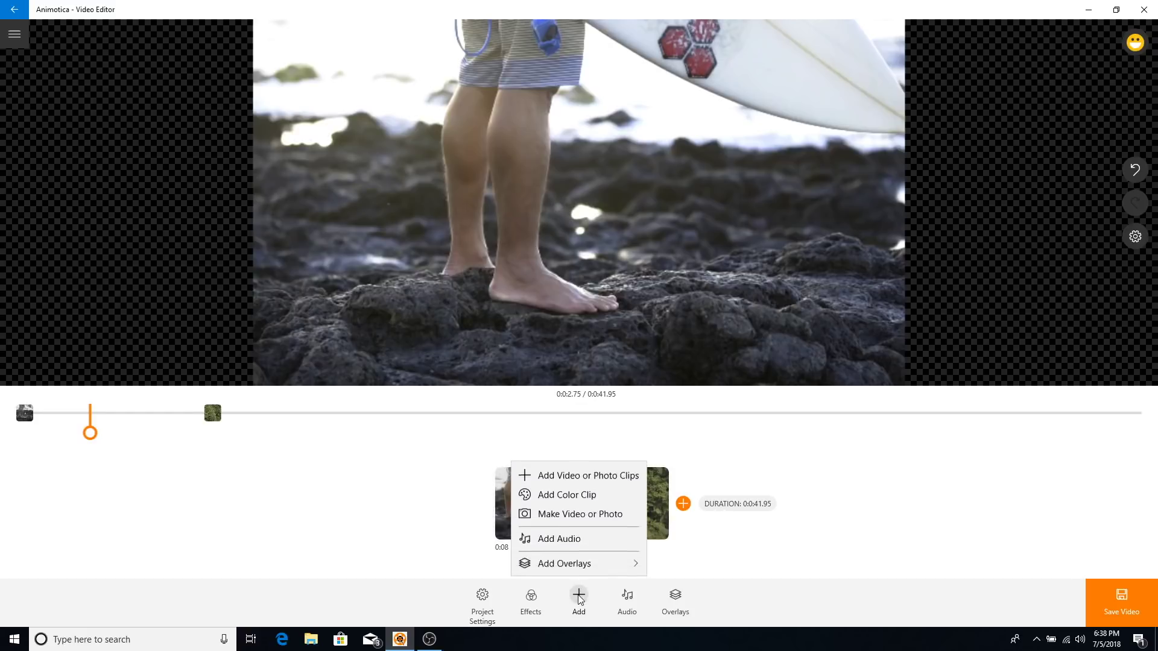
{"action": "left_click", "coordinate": [557, 493]}
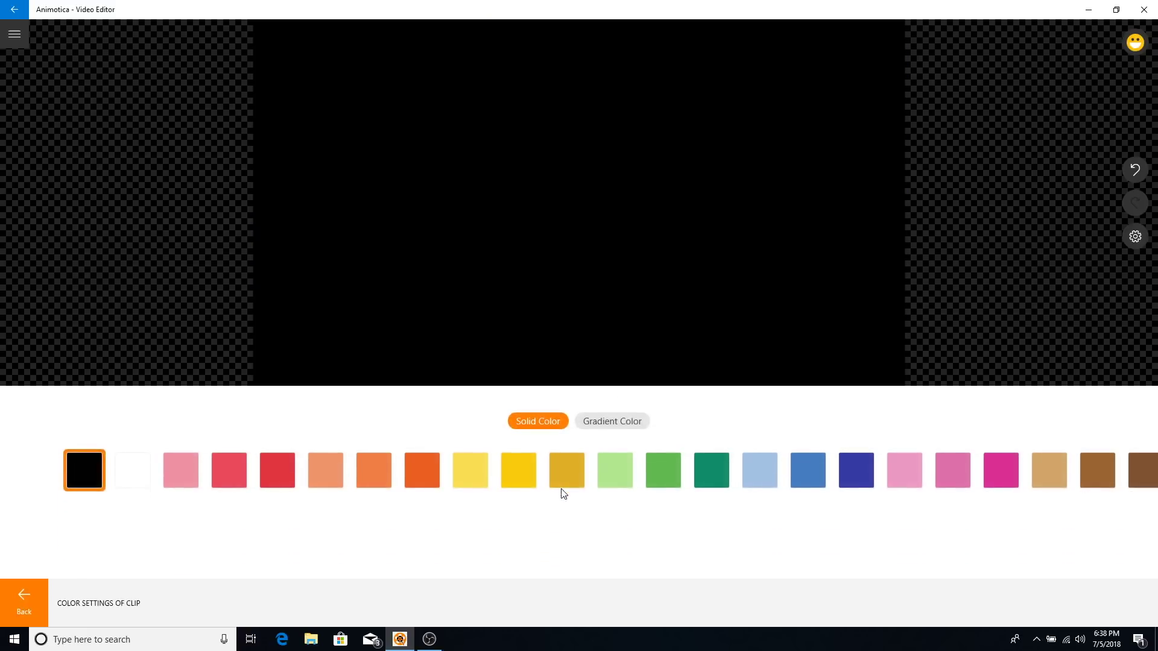
{"action": "mouse_move", "coordinate": [498, 258]}
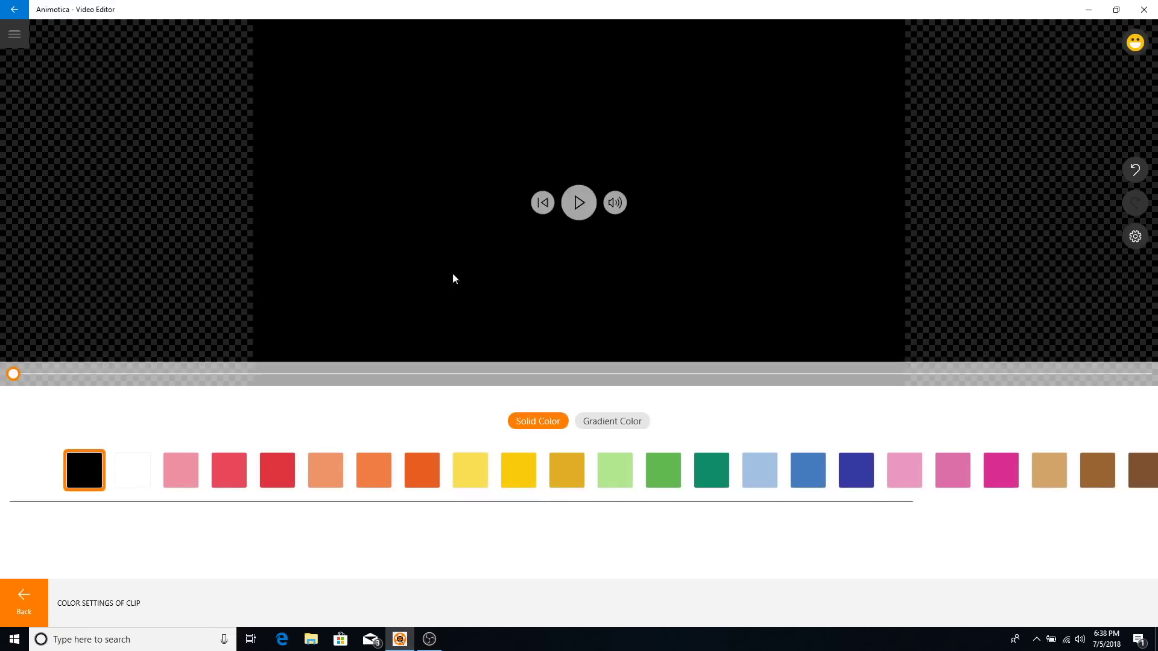
{"action": "left_click", "coordinate": [188, 473]}
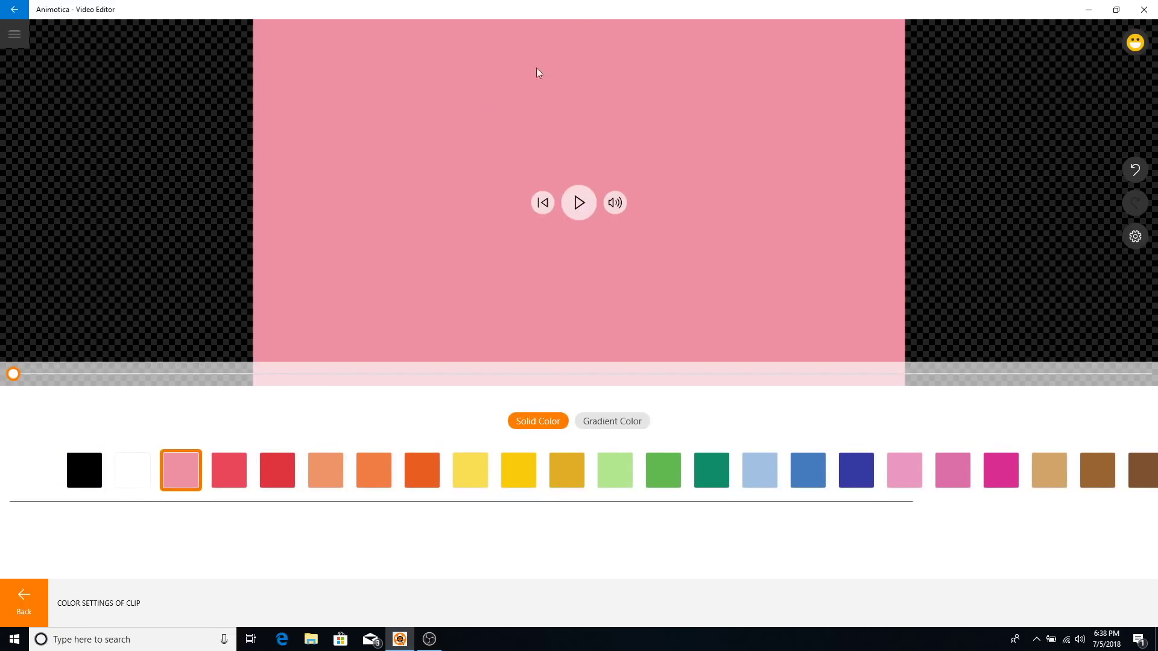
{"action": "left_click", "coordinate": [124, 466]}
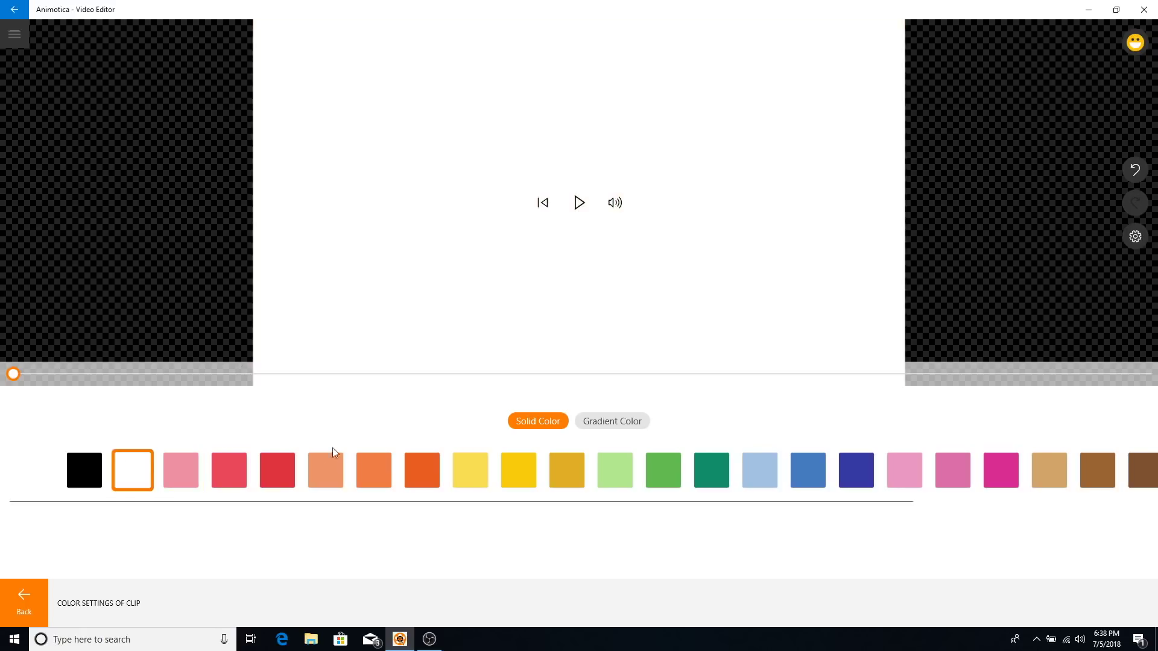
{"action": "left_click", "coordinate": [601, 421]}
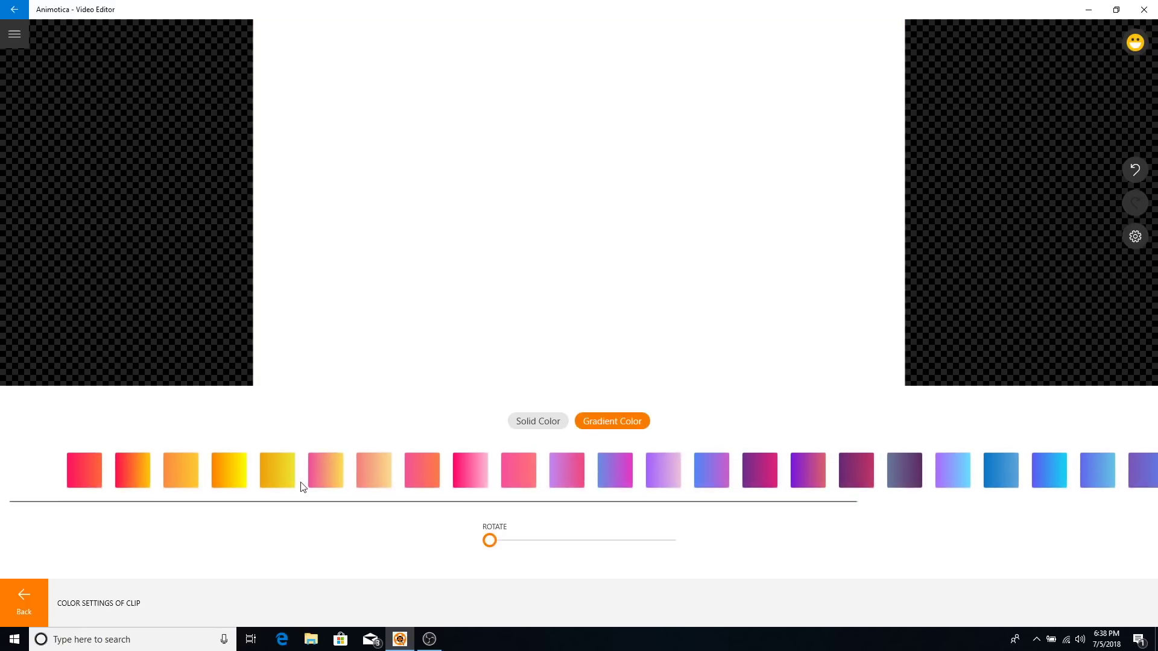
{"action": "left_click", "coordinate": [323, 476]}
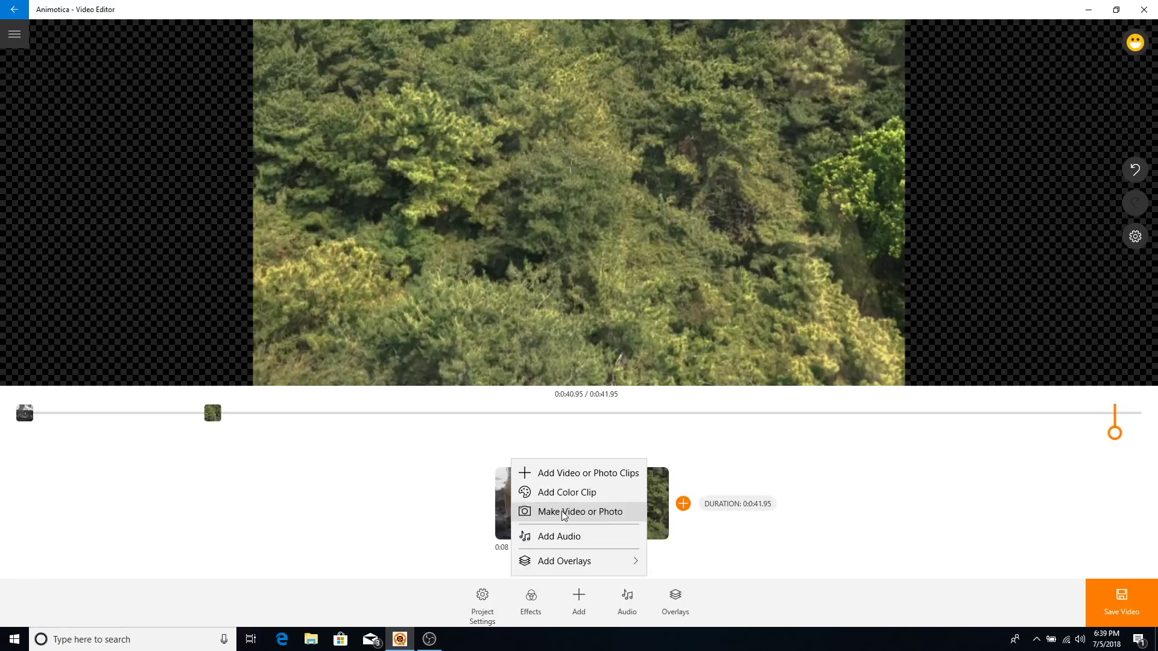
Add the Cheerful and Light track as background audio, and check the project's audio list.
{"action": "left_click", "coordinate": [558, 536]}
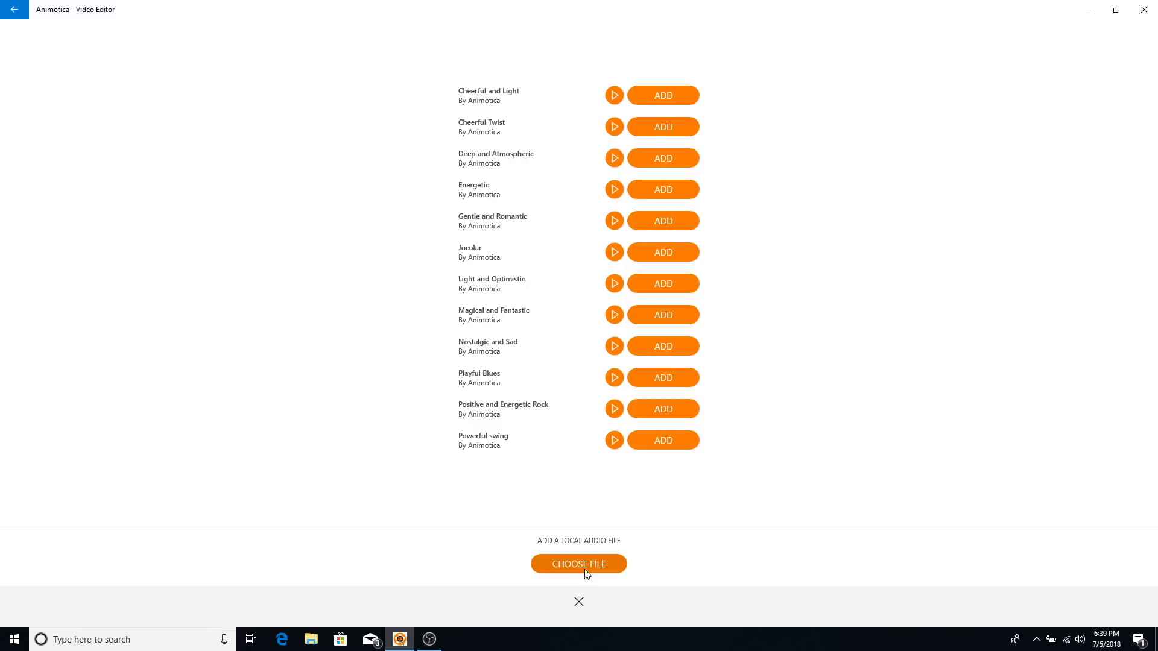
{"action": "left_click", "coordinate": [637, 101]}
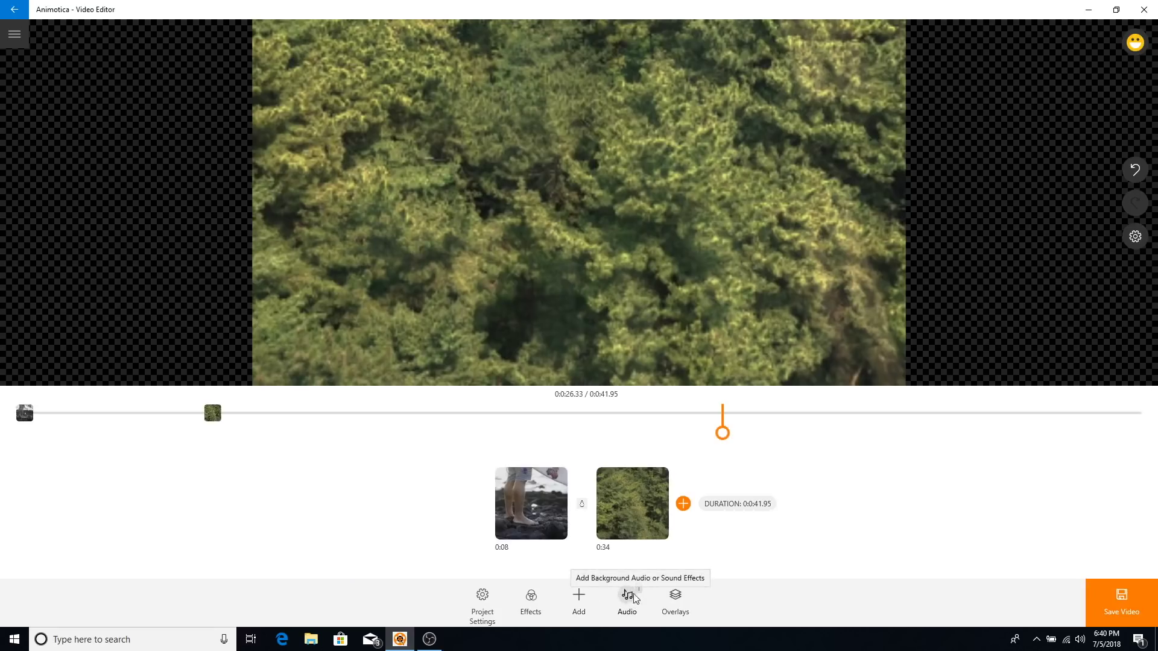
{"action": "left_click", "coordinate": [630, 597]}
{"action": "left_click", "coordinate": [624, 602]}
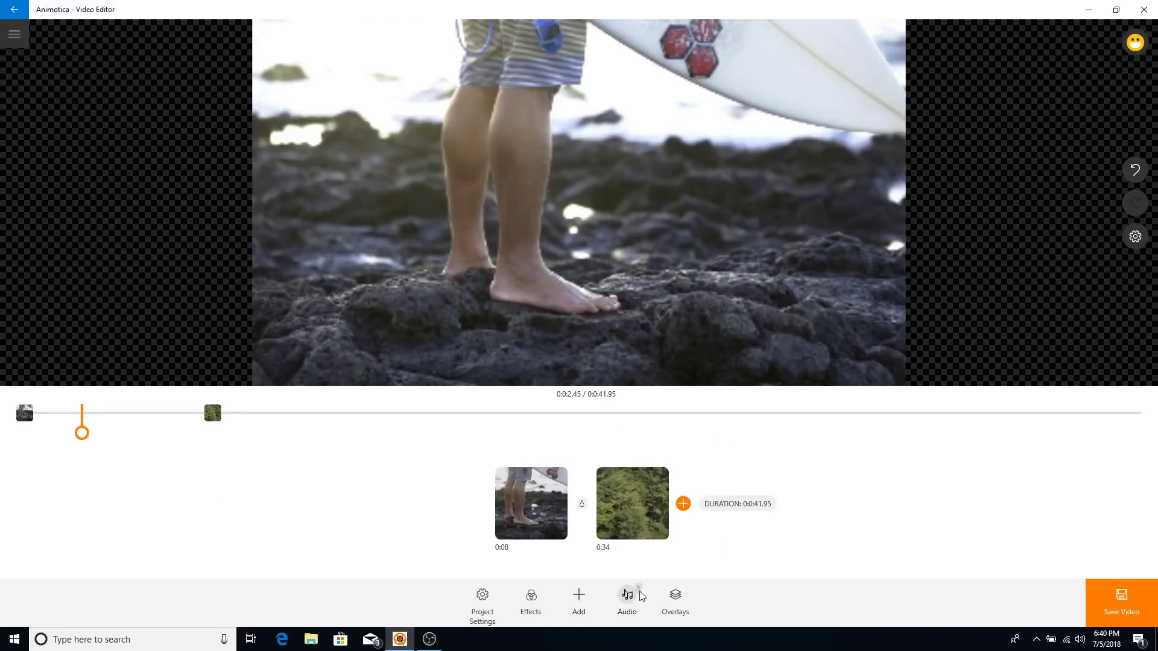
{"action": "left_click", "coordinate": [584, 596]}
{"action": "mouse_move", "coordinate": [584, 560]}
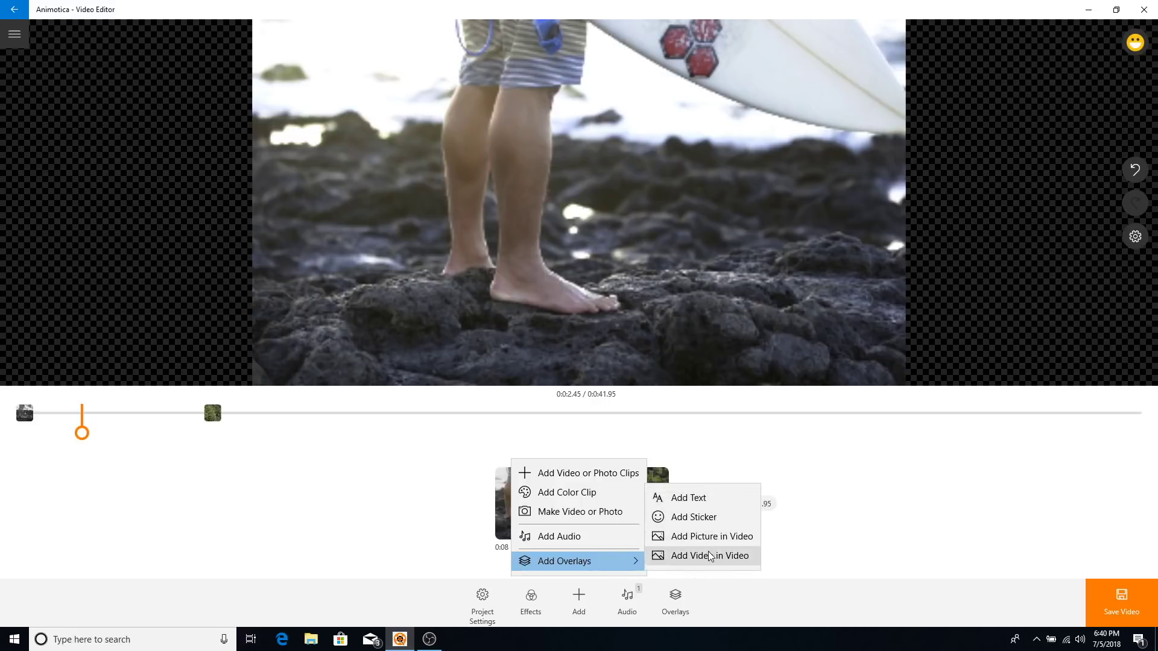
{"action": "left_click", "coordinate": [614, 606]}
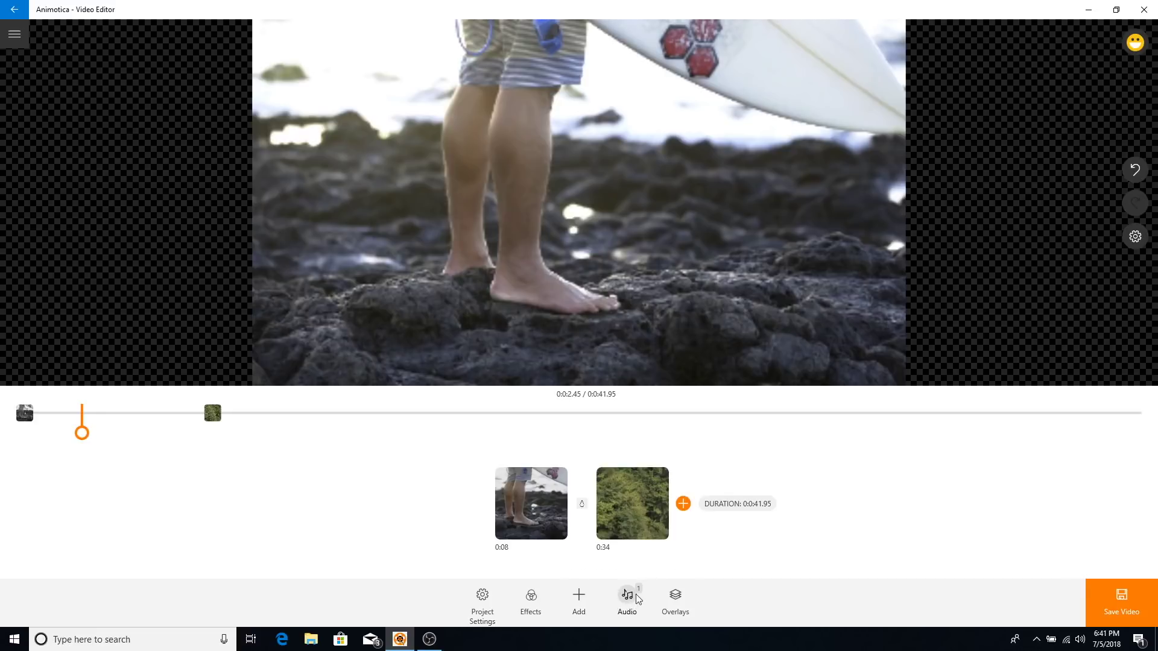
Trim the Cheerful Twist.mp3 background track to end at about 1:11.34.
{"action": "left_click", "coordinate": [627, 597]}
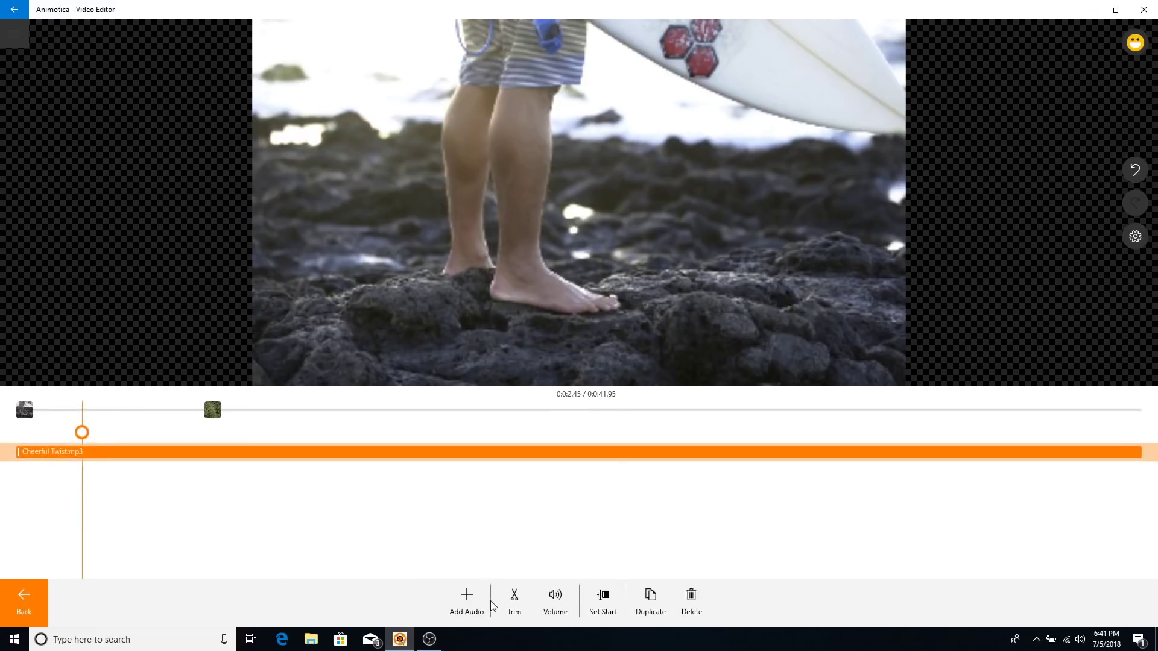
{"action": "left_click", "coordinate": [515, 600]}
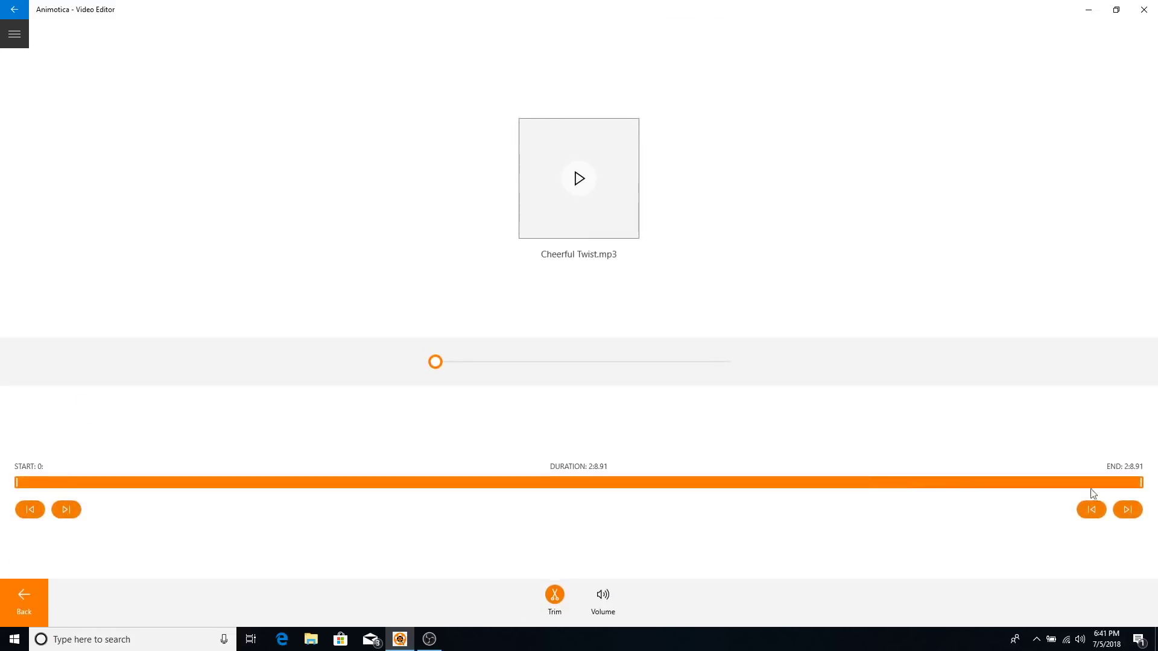
{"action": "left_click_drag", "start_coordinate": [1142, 485], "coordinate": [618, 466]}
Adjust the volume settings of the Cheerful Twist track and return to the audio timeline.
{"action": "left_click", "coordinate": [602, 595]}
{"action": "left_click_drag", "start_coordinate": [478, 501], "coordinate": [507, 502]}
{"action": "left_click_drag", "start_coordinate": [589, 501], "coordinate": [614, 504]}
{"action": "left_click", "coordinate": [554, 595]}
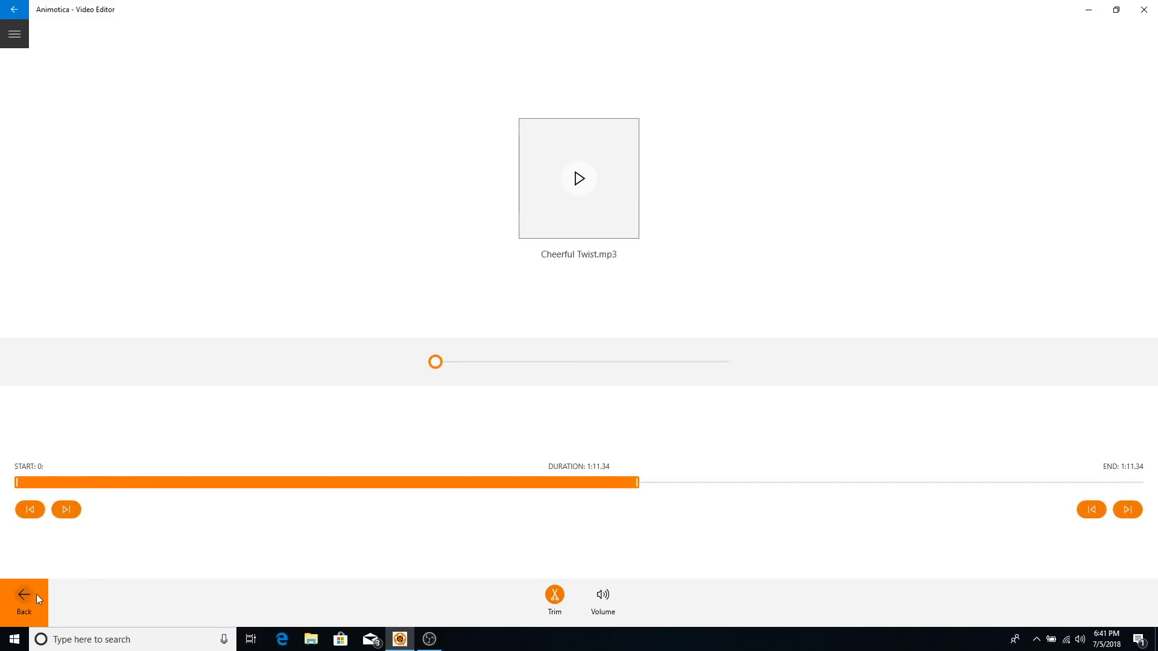
{"action": "left_click", "coordinate": [32, 596]}
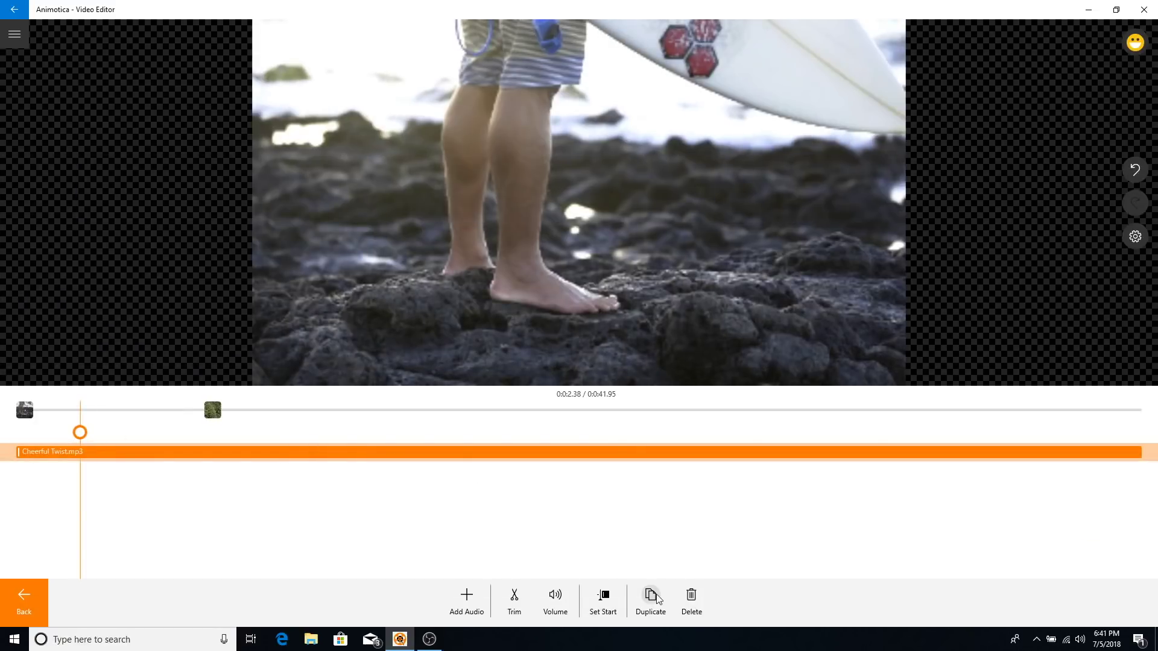
Try duplicating the Cheerful Twist audio track and delete the copy.
{"action": "left_click", "coordinate": [651, 596]}
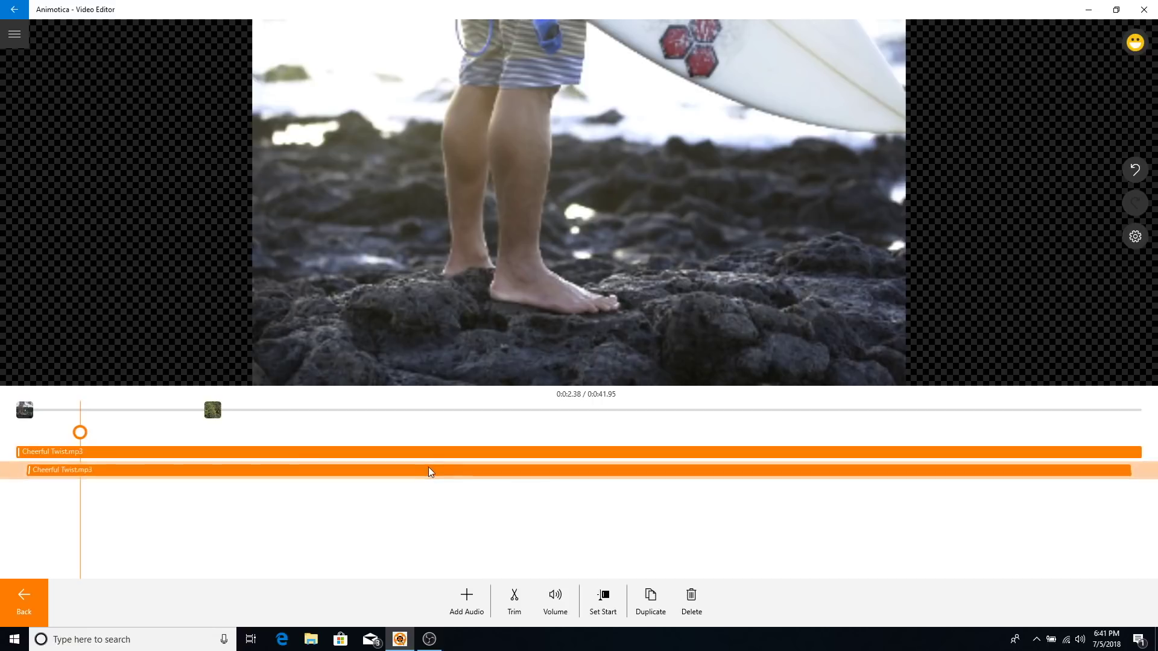
{"action": "left_click", "coordinate": [692, 594]}
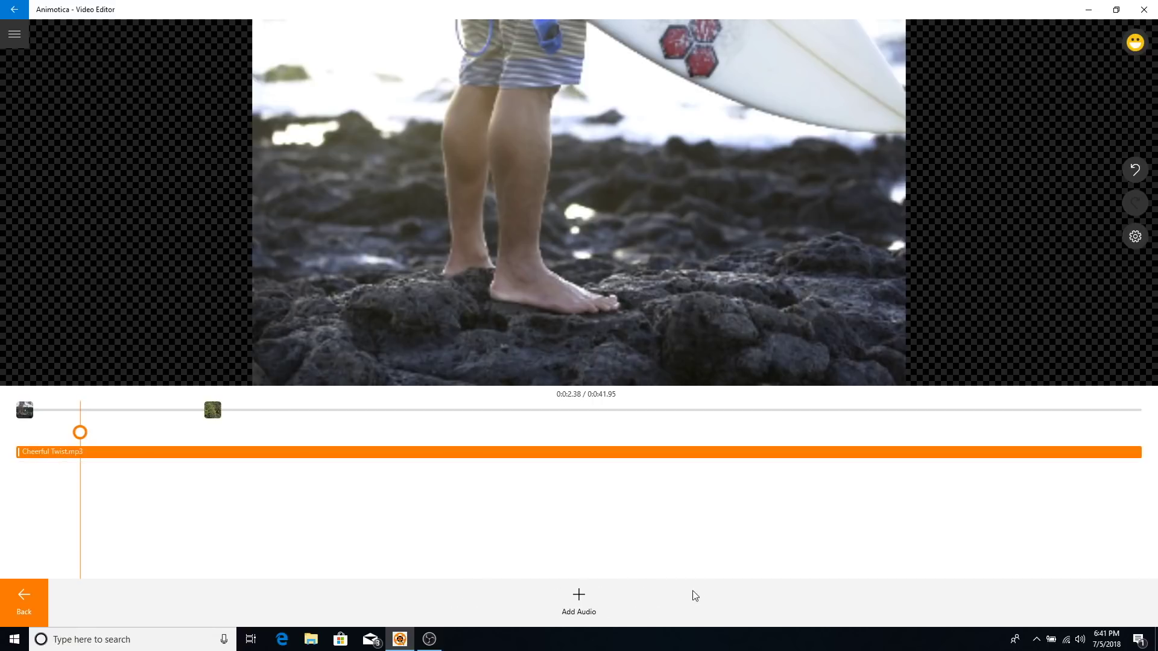
{"action": "left_click", "coordinate": [299, 498]}
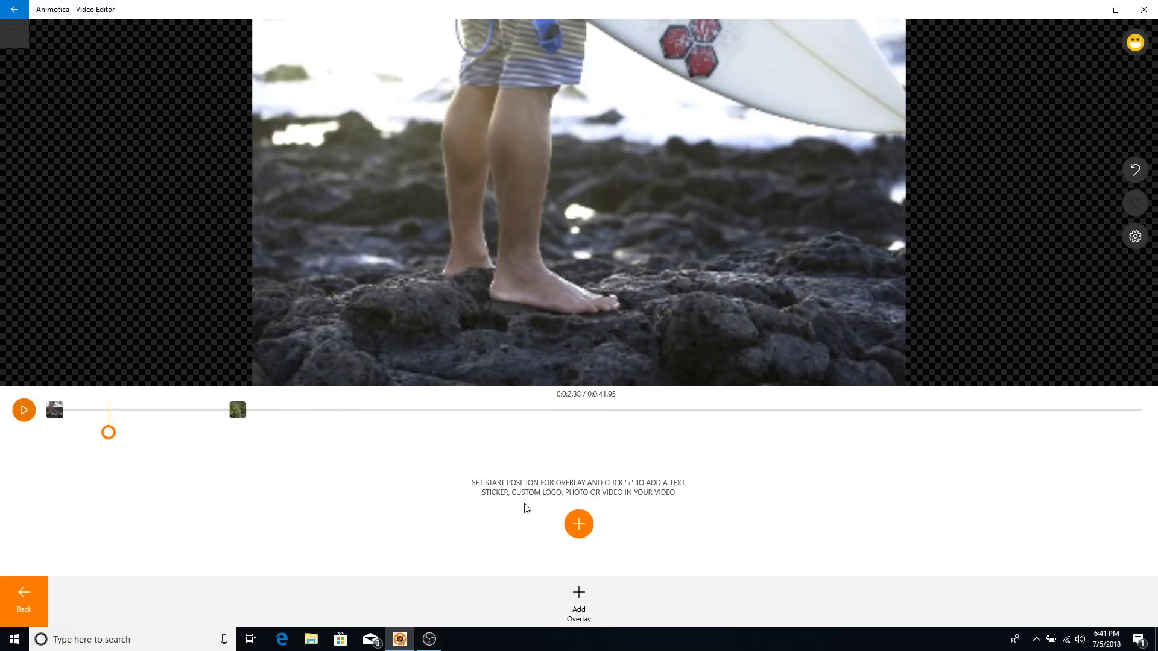
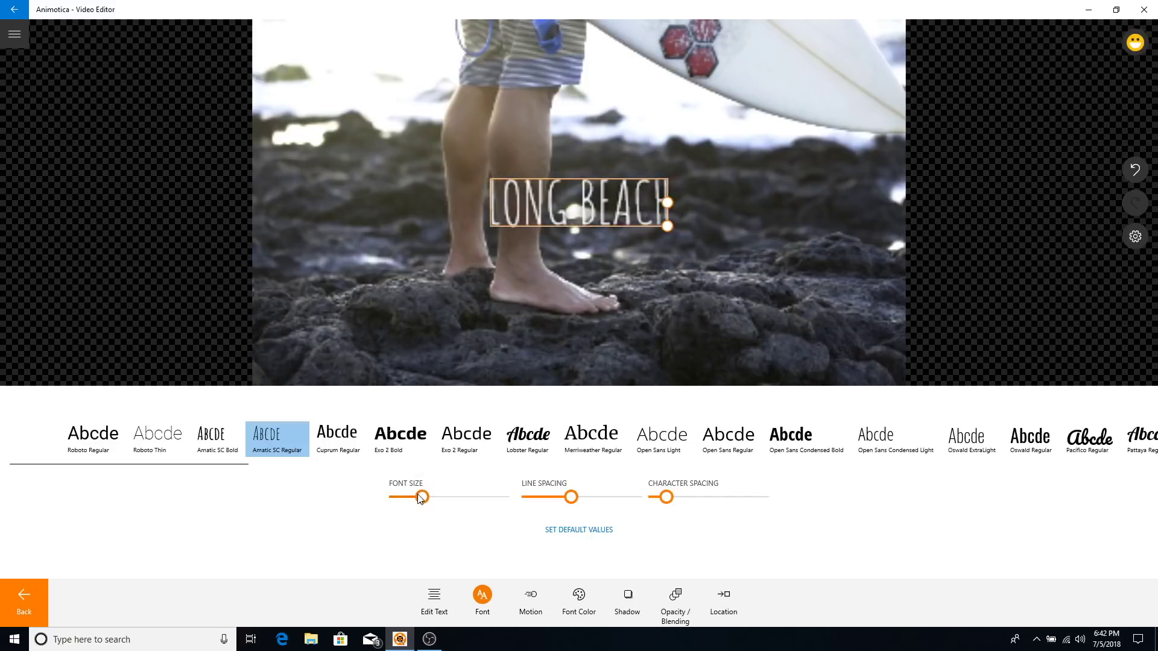
Adjust the line spacing of the LONG BEACH text and apply the Continuous Scale motion to it.
{"action": "left_click_drag", "start_coordinate": [575, 501], "coordinate": [582, 499]}
{"action": "left_click", "coordinate": [531, 595]}
{"action": "left_click", "coordinate": [320, 447]}
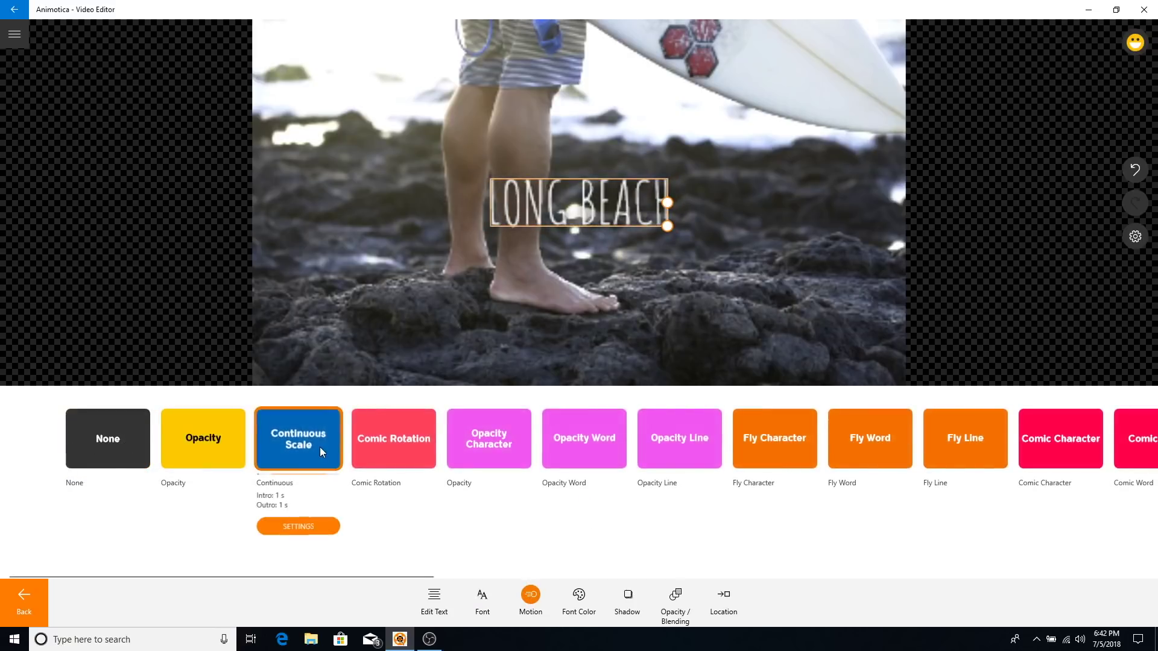
Try a pink font color on the LONG BEACH text and set it back to white.
{"action": "left_click", "coordinate": [579, 595]}
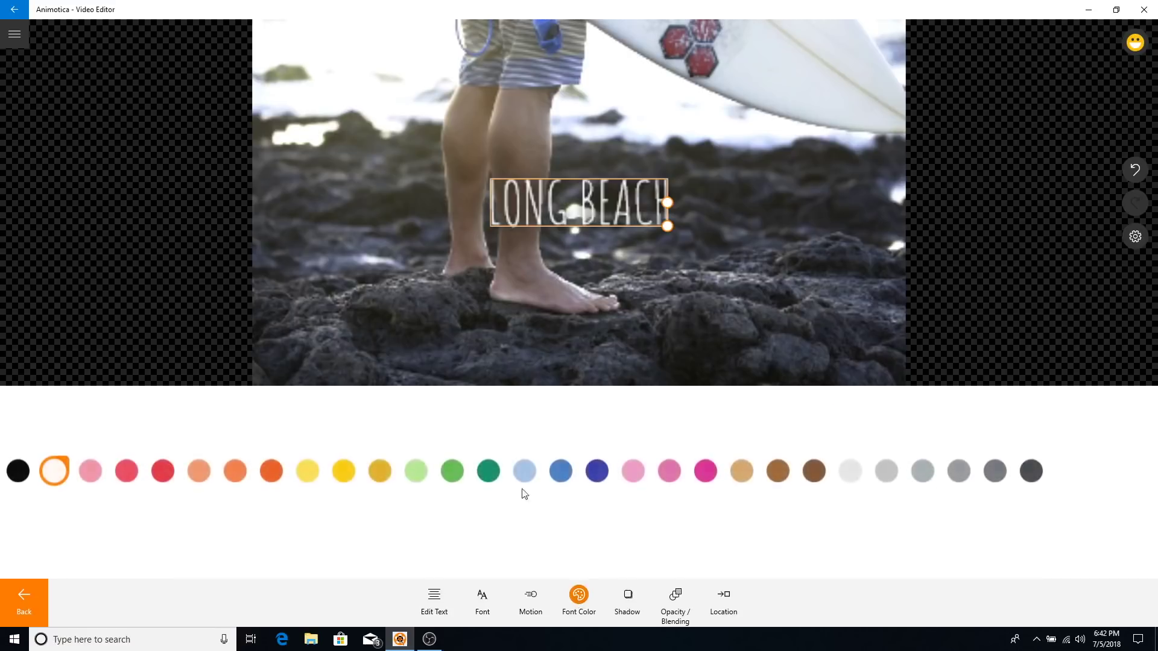
{"action": "left_click", "coordinate": [90, 471]}
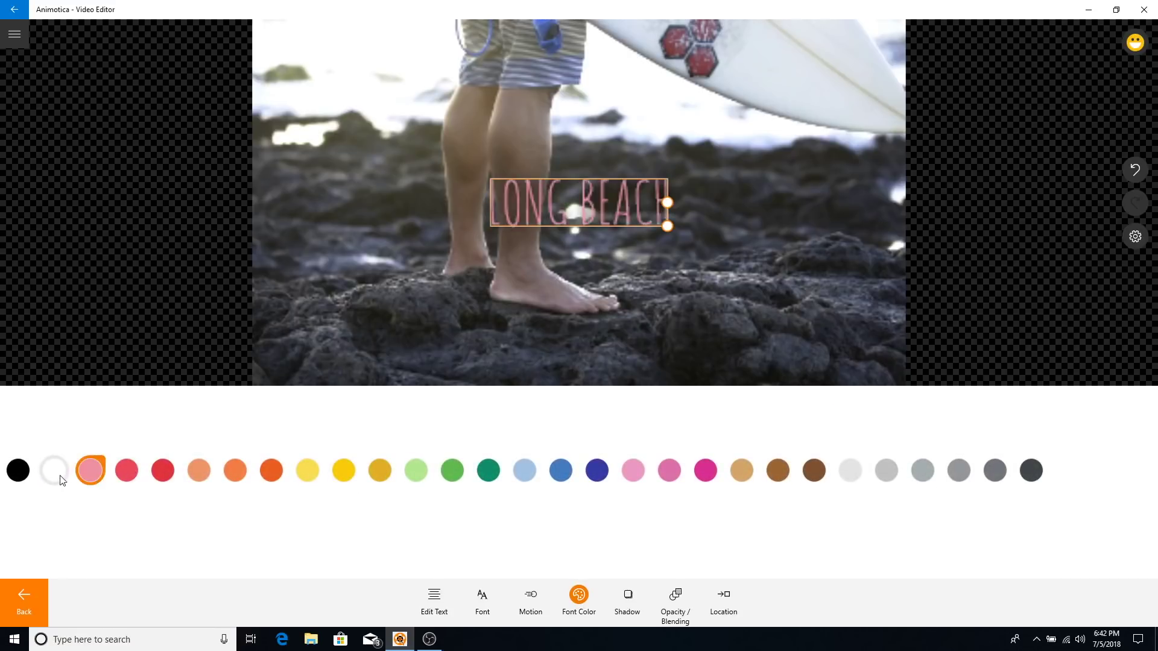
{"action": "left_click", "coordinate": [55, 470]}
Try turning the LONG BEACH text's shadow off and switch it back on.
{"action": "left_click", "coordinate": [627, 594]}
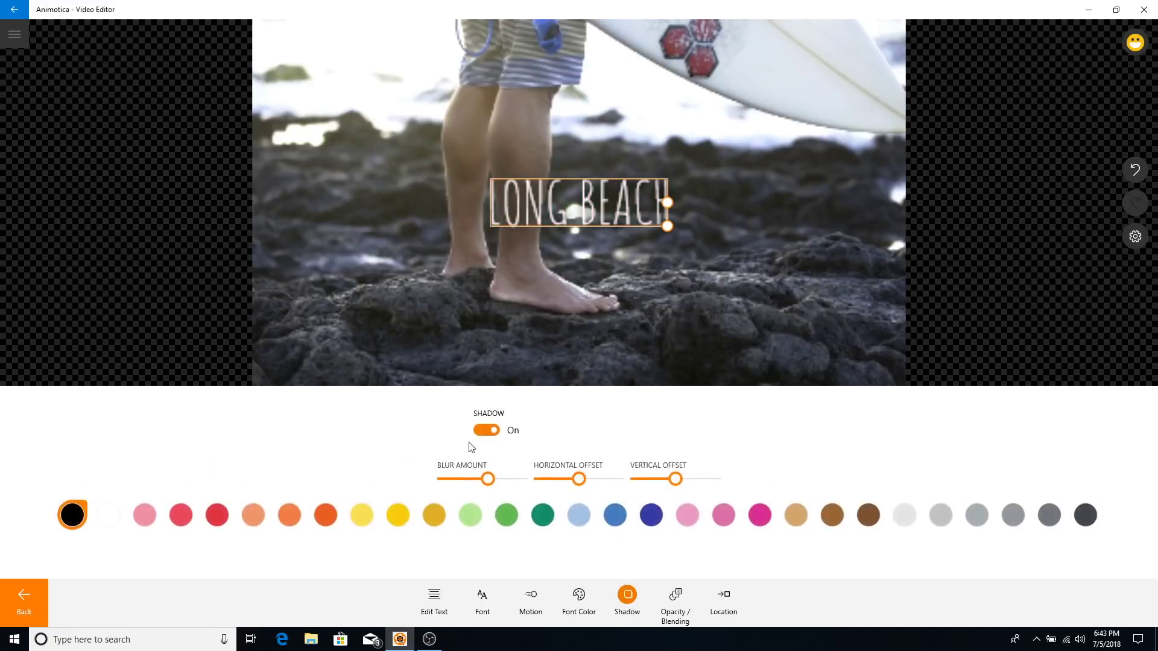
{"action": "left_click", "coordinate": [486, 430]}
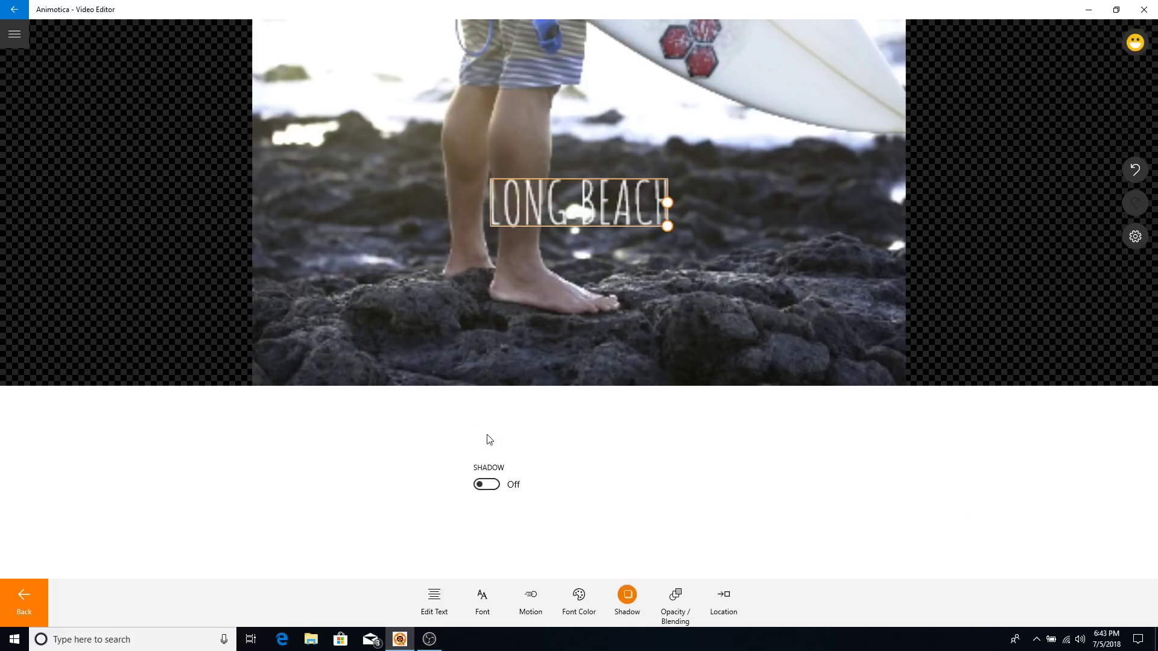
{"action": "left_click", "coordinate": [486, 484]}
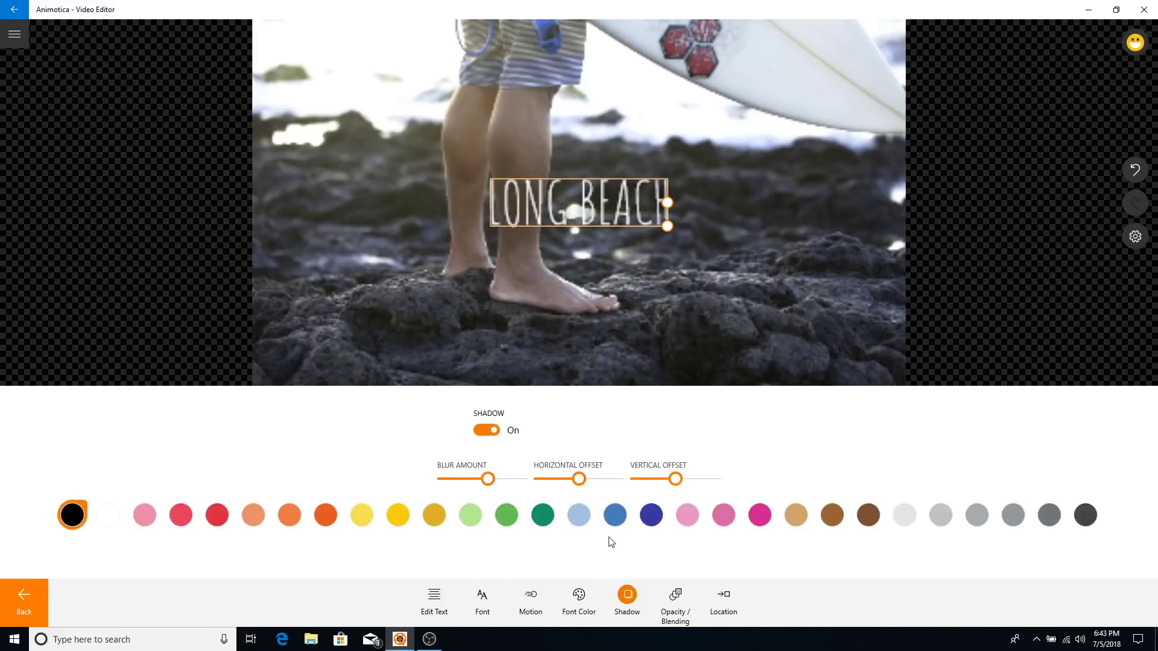
Try the blending modes from Multiply through Darker Color on the LONG BEACH text and set blending back to None.
{"action": "left_click", "coordinate": [676, 596]}
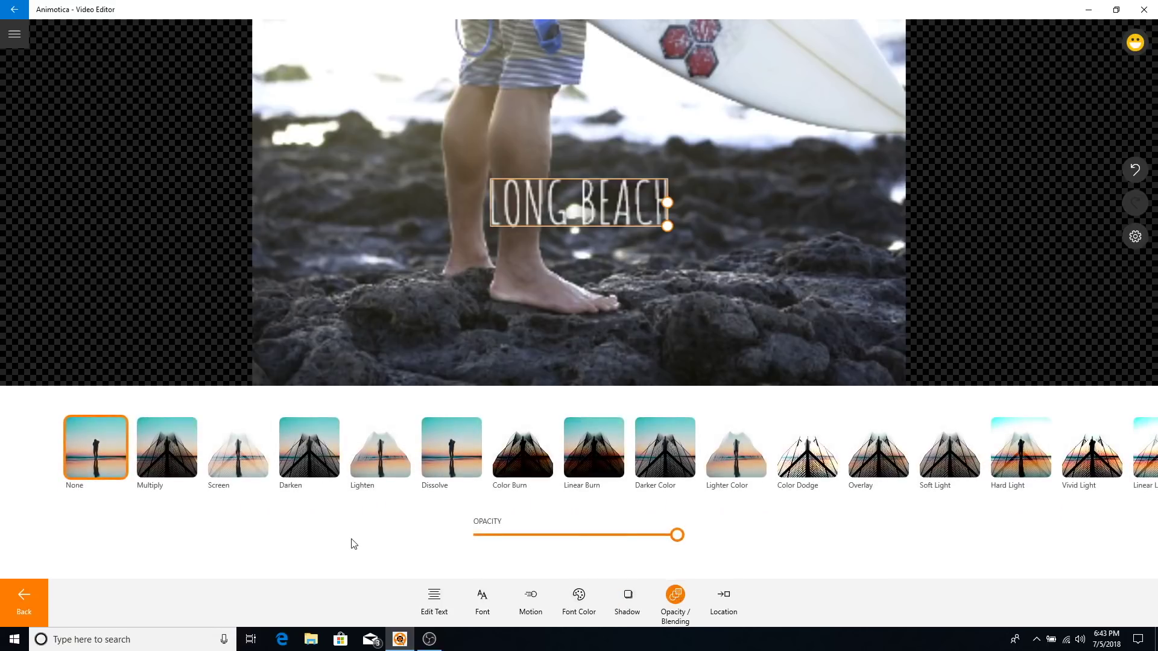
{"action": "left_click", "coordinate": [165, 459]}
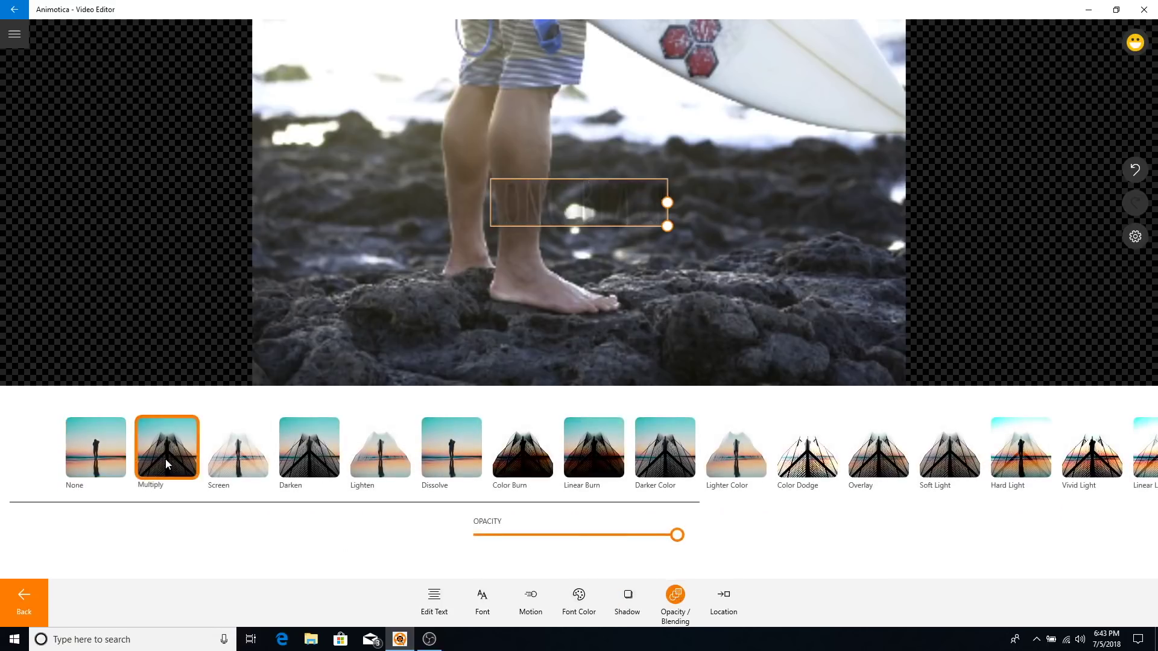
{"action": "left_click", "coordinate": [222, 449]}
{"action": "left_click", "coordinate": [301, 455]}
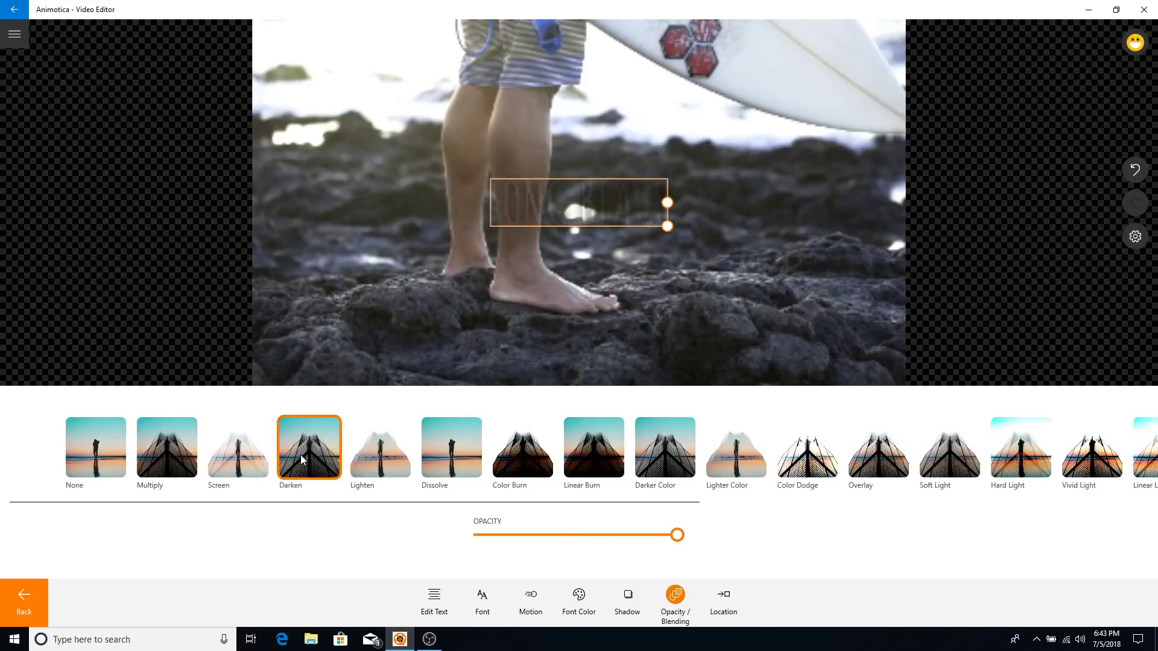
{"action": "left_click", "coordinate": [401, 453]}
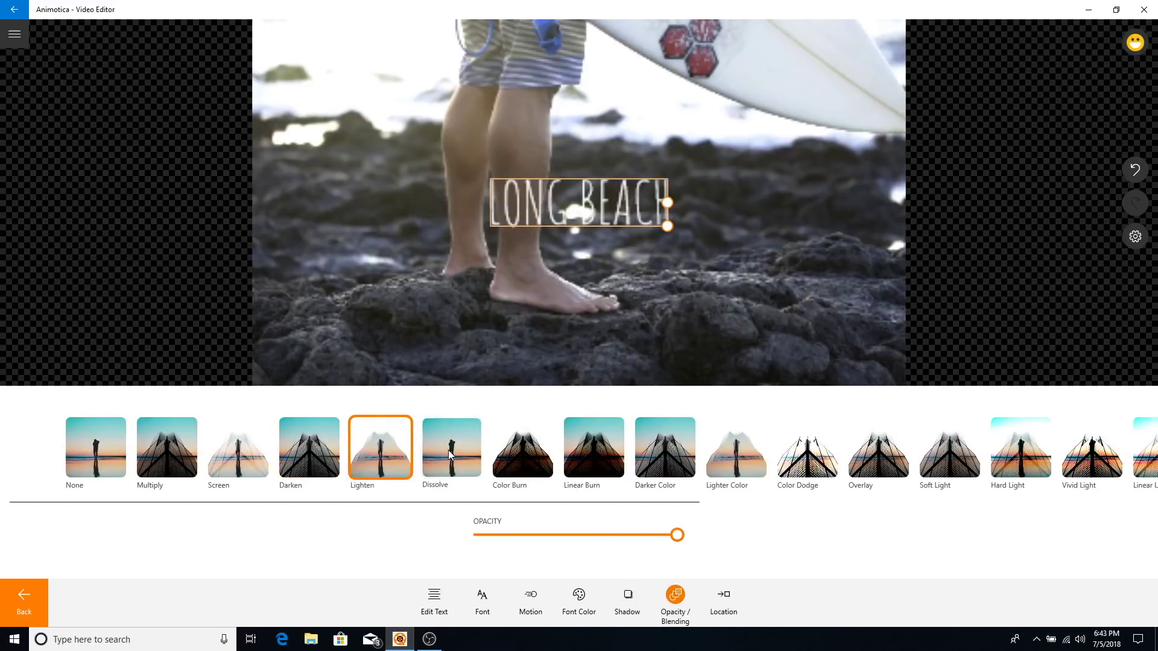
{"action": "left_click", "coordinate": [447, 450]}
{"action": "left_click", "coordinate": [517, 450]}
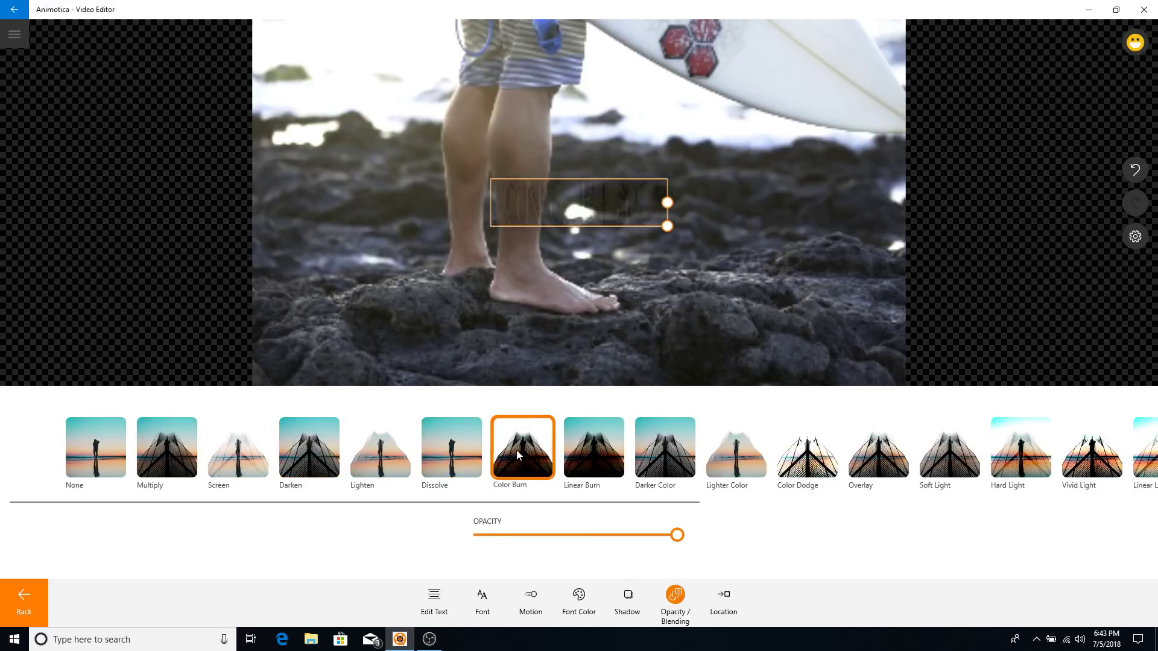
{"action": "left_click", "coordinate": [620, 453]}
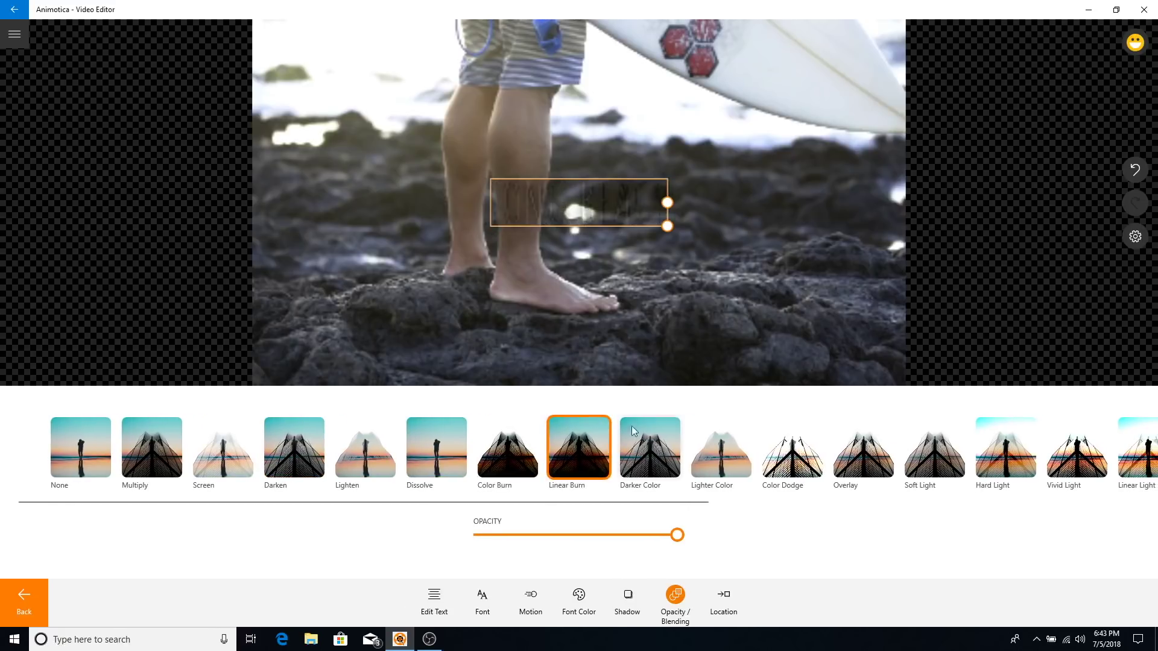
{"action": "left_click", "coordinate": [634, 430]}
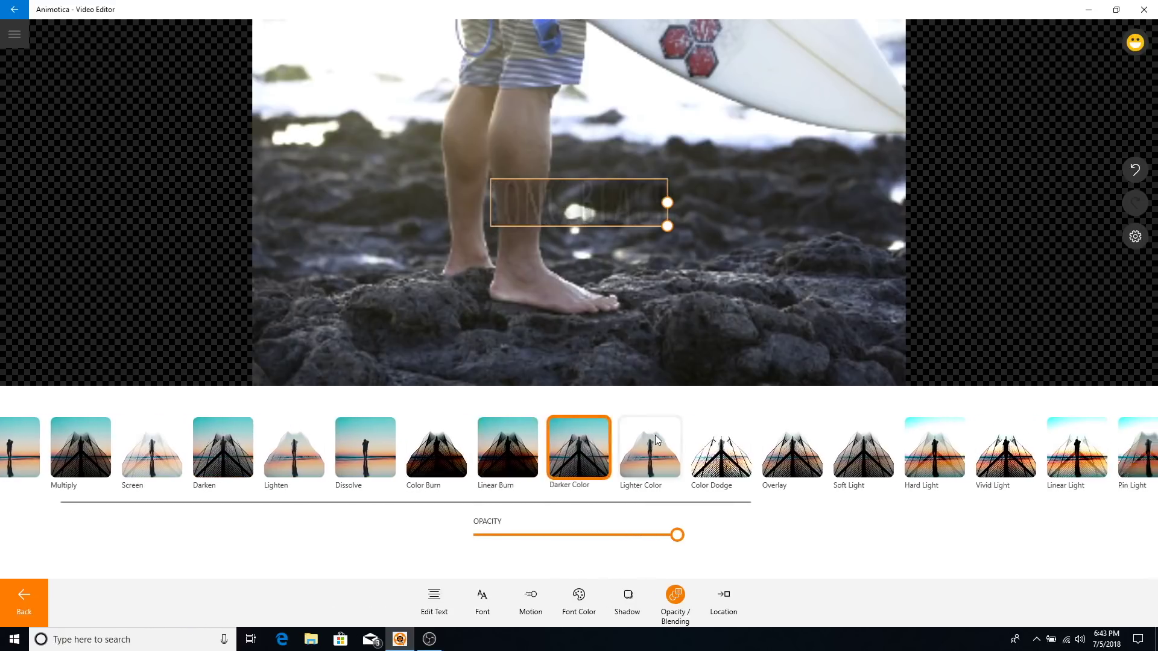
{"action": "left_click_drag", "start_coordinate": [644, 506], "coordinate": [559, 504]}
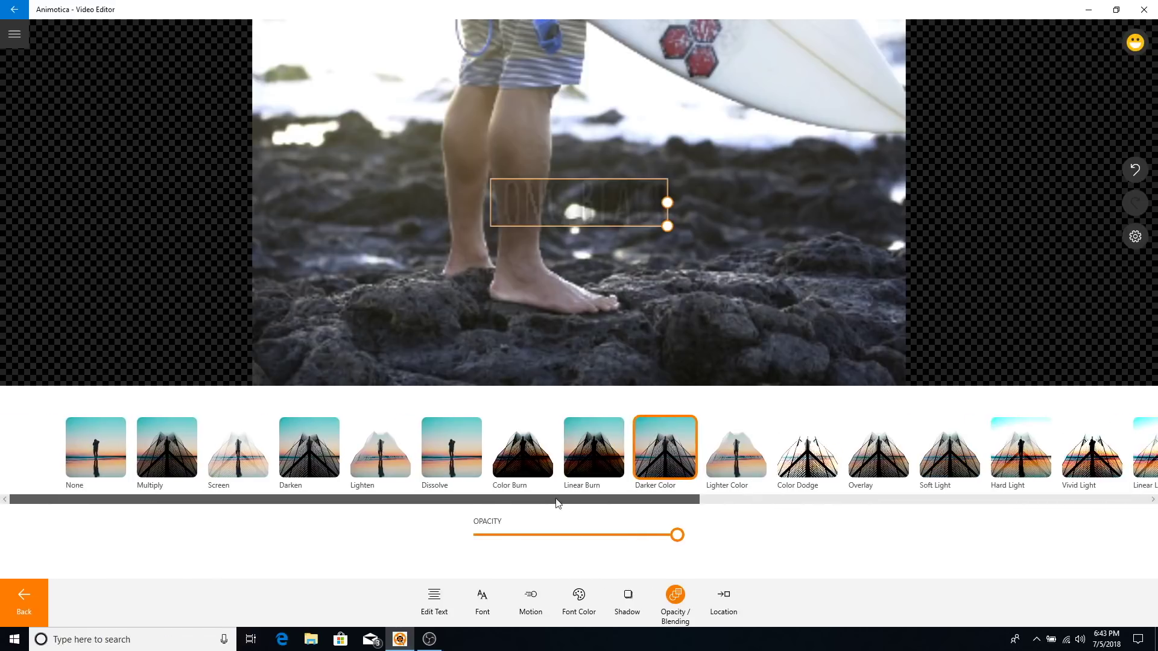
{"action": "left_click", "coordinate": [96, 451]}
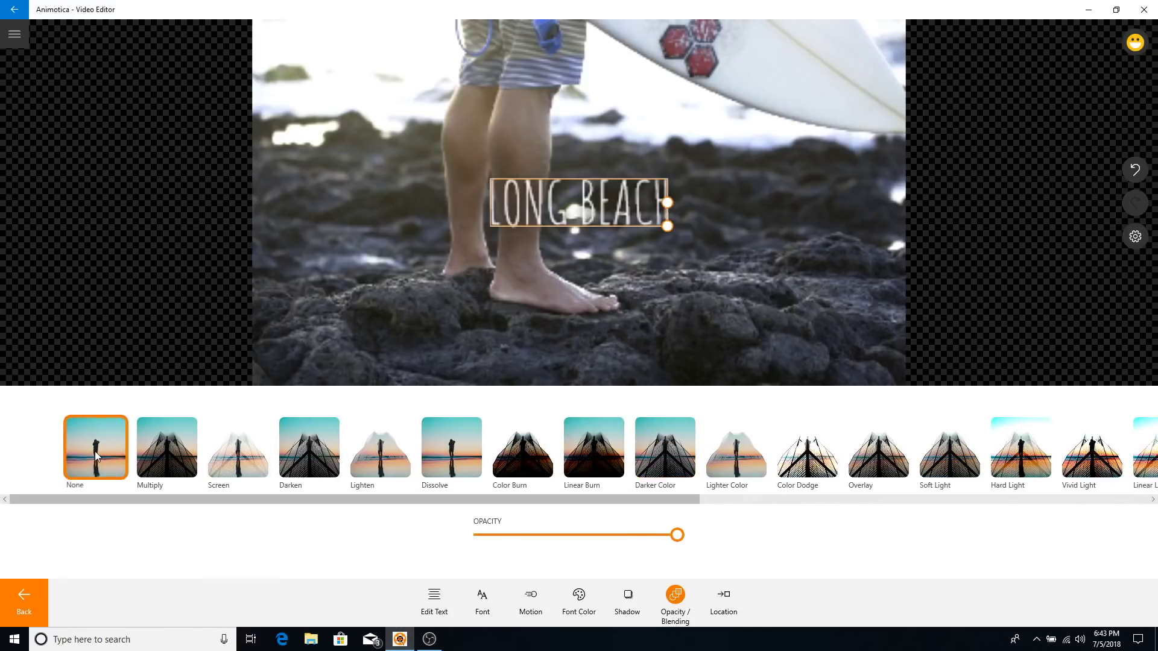
Examine the location, rotation and text editing options of the LONG BEACH overlay.
{"action": "left_click", "coordinate": [725, 600]}
{"action": "left_click", "coordinate": [561, 467]}
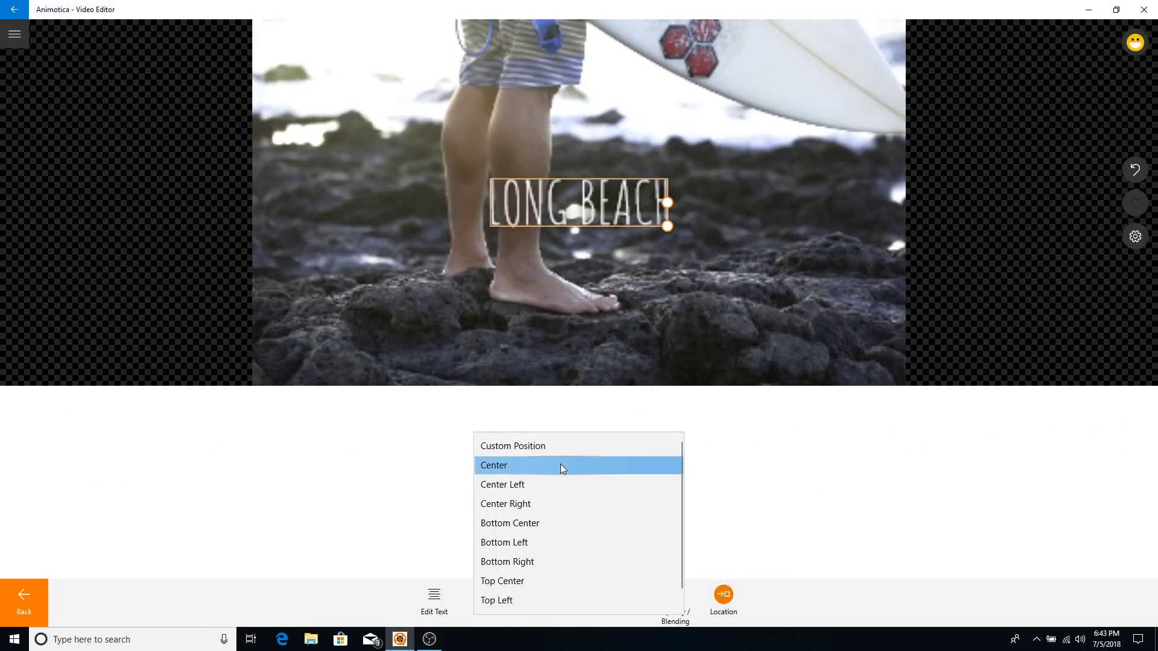
{"action": "left_click", "coordinate": [393, 463]}
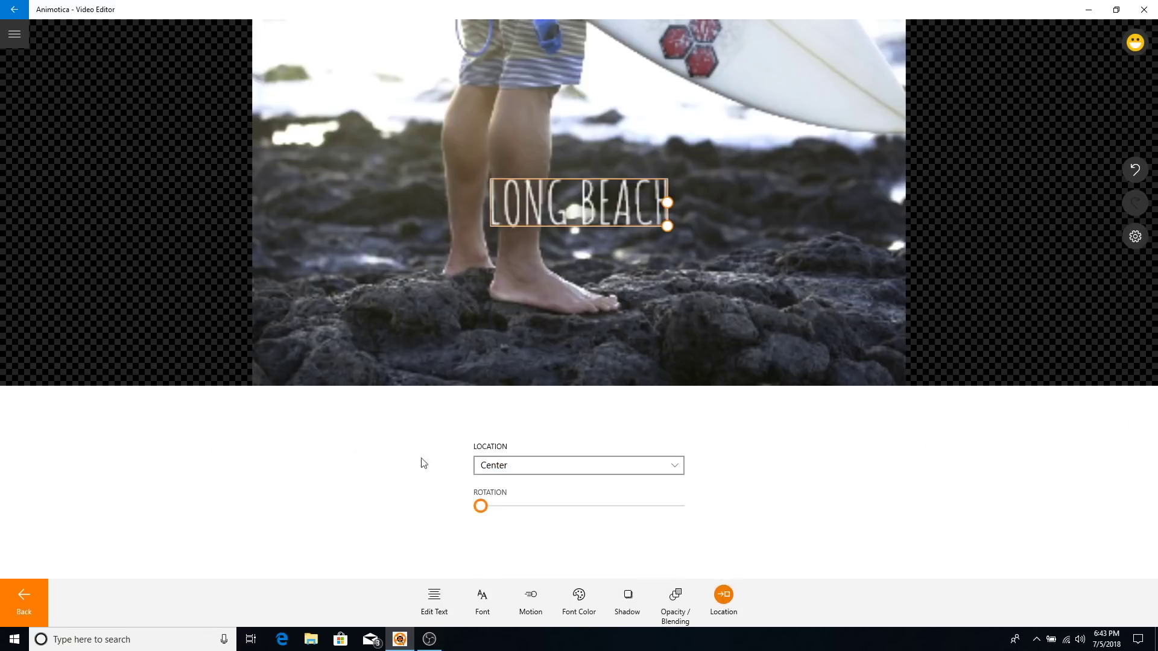
{"action": "mouse_move", "coordinate": [481, 506]}
{"action": "left_mouse_down"}
{"action": "mouse_move", "coordinate": [512, 507]}
{"action": "mouse_move", "coordinate": [461, 512]}
{"action": "left_mouse_up"}
{"action": "left_click", "coordinate": [438, 601]}
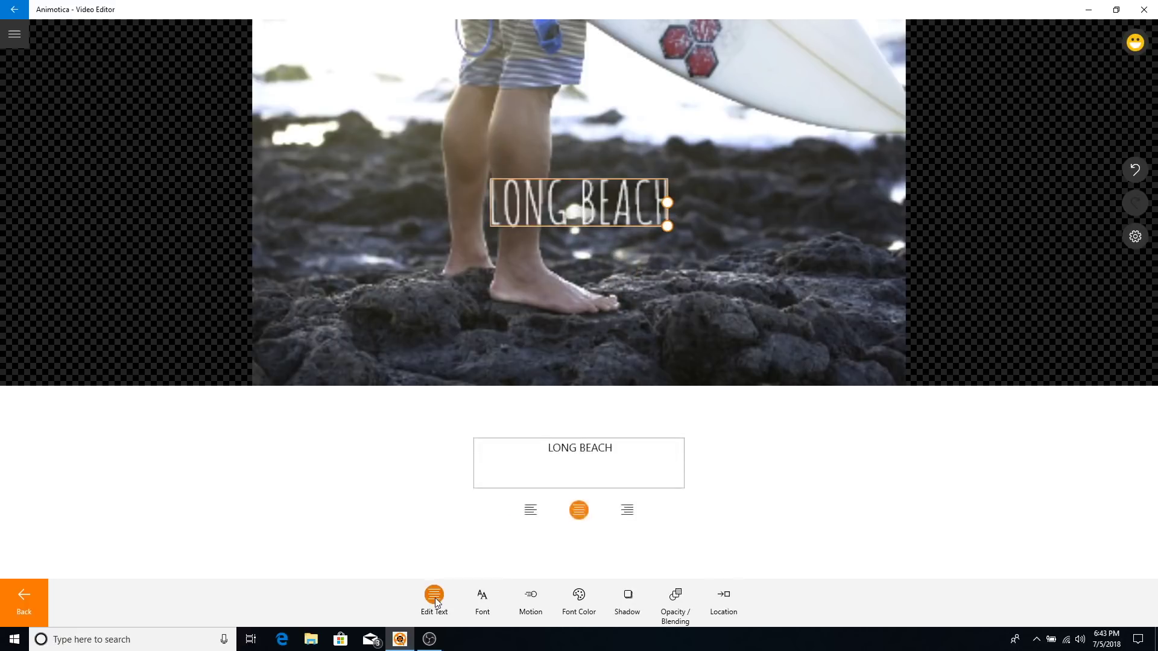
{"action": "left_click", "coordinate": [27, 594]}
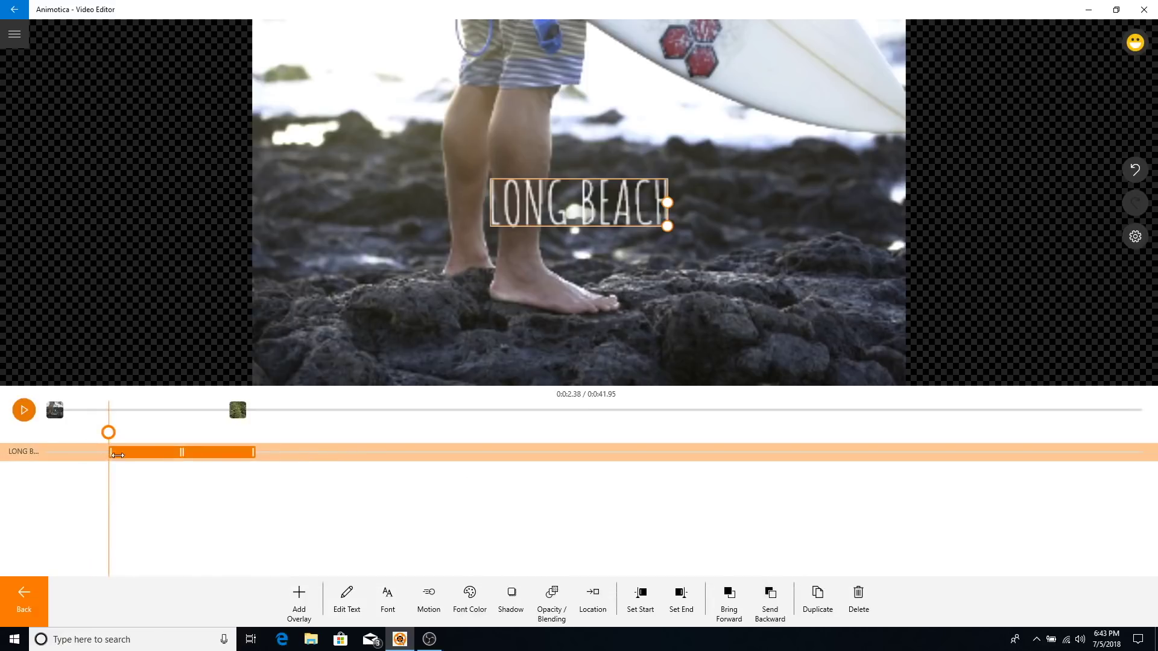
Set the LONG BEACH overlay to run from the start of the video to about 5.47 seconds.
{"action": "left_click_drag", "start_coordinate": [111, 452], "coordinate": [26, 453]}
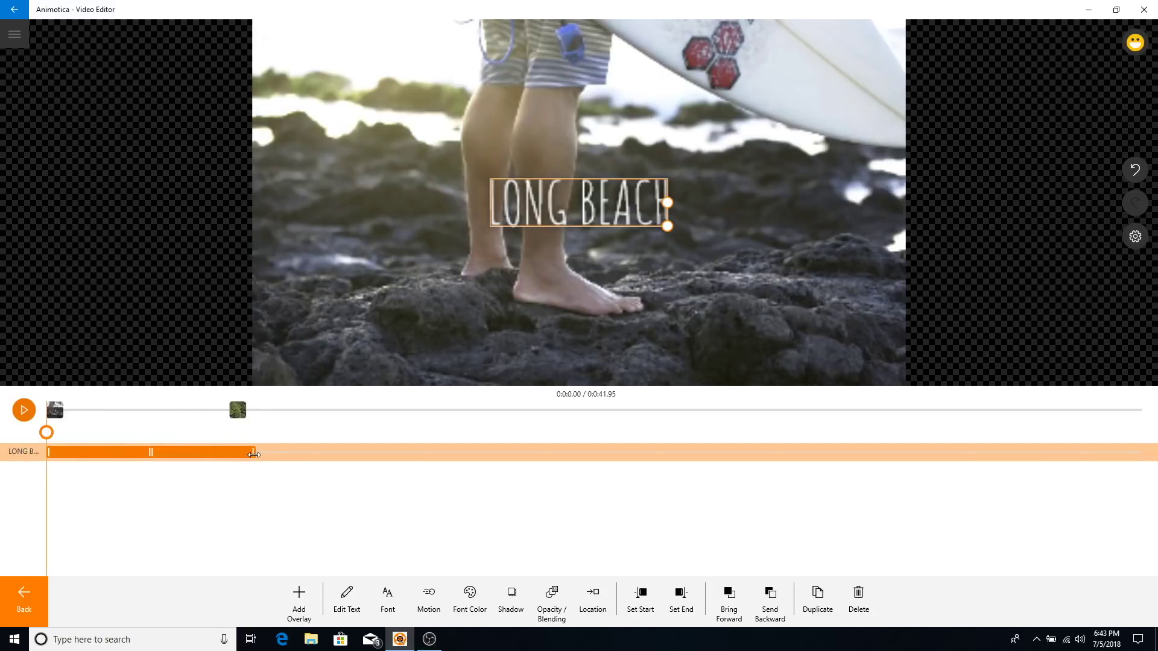
{"action": "left_click_drag", "start_coordinate": [252, 453], "coordinate": [188, 452]}
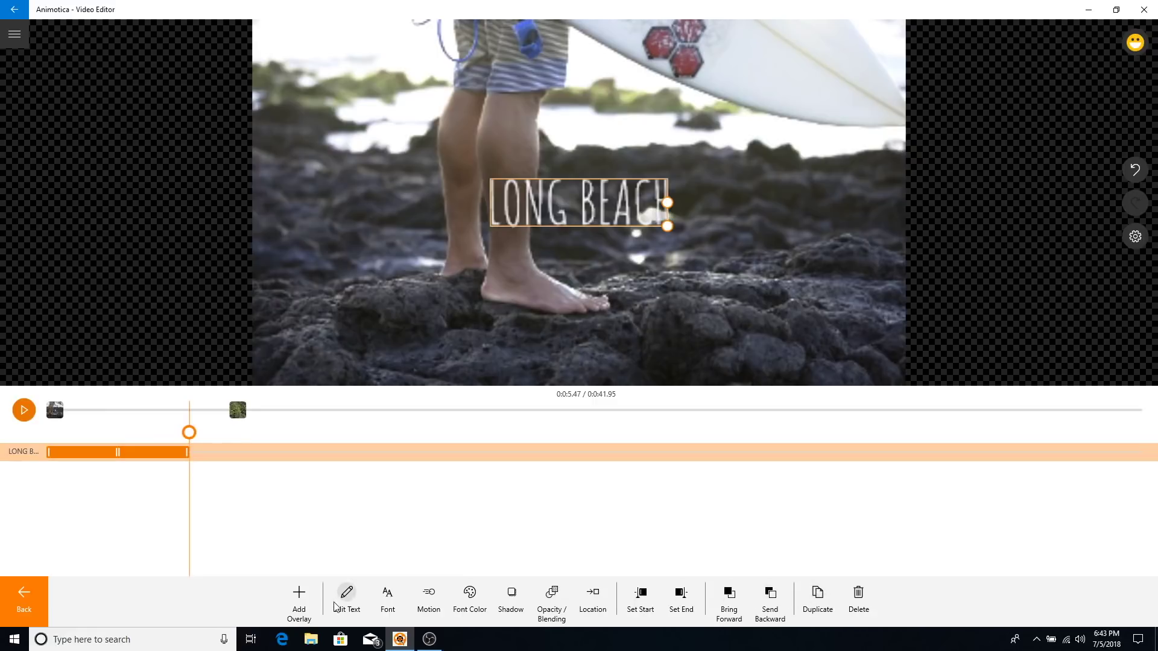
{"action": "left_click", "coordinate": [21, 599]}
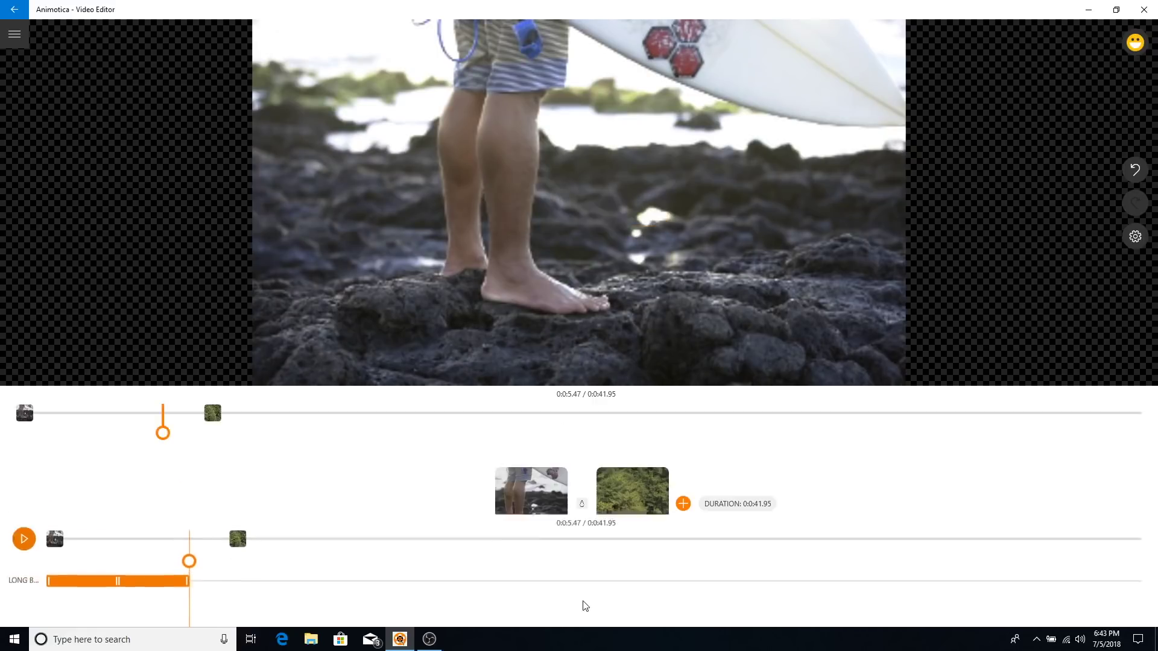
Browse the sticker categories from Romance Style to Social and add the grinning, closed-eye Emoticon sticker as an overlay at 5.47 seconds.
{"action": "left_click", "coordinate": [675, 598]}
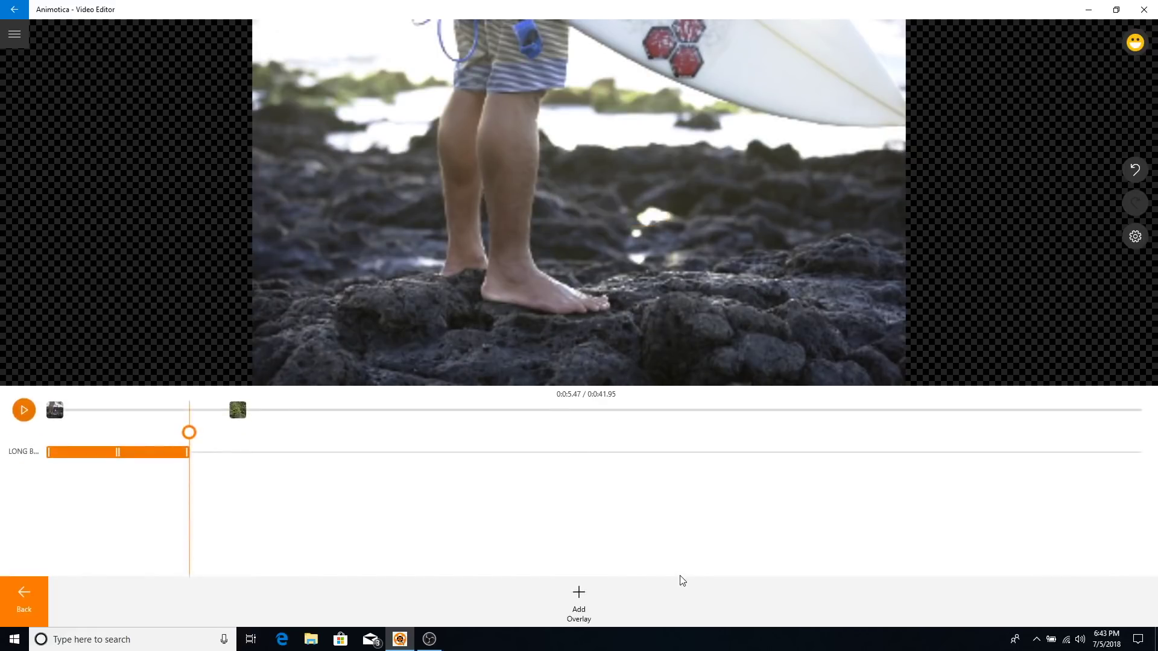
{"action": "left_click", "coordinate": [594, 596]}
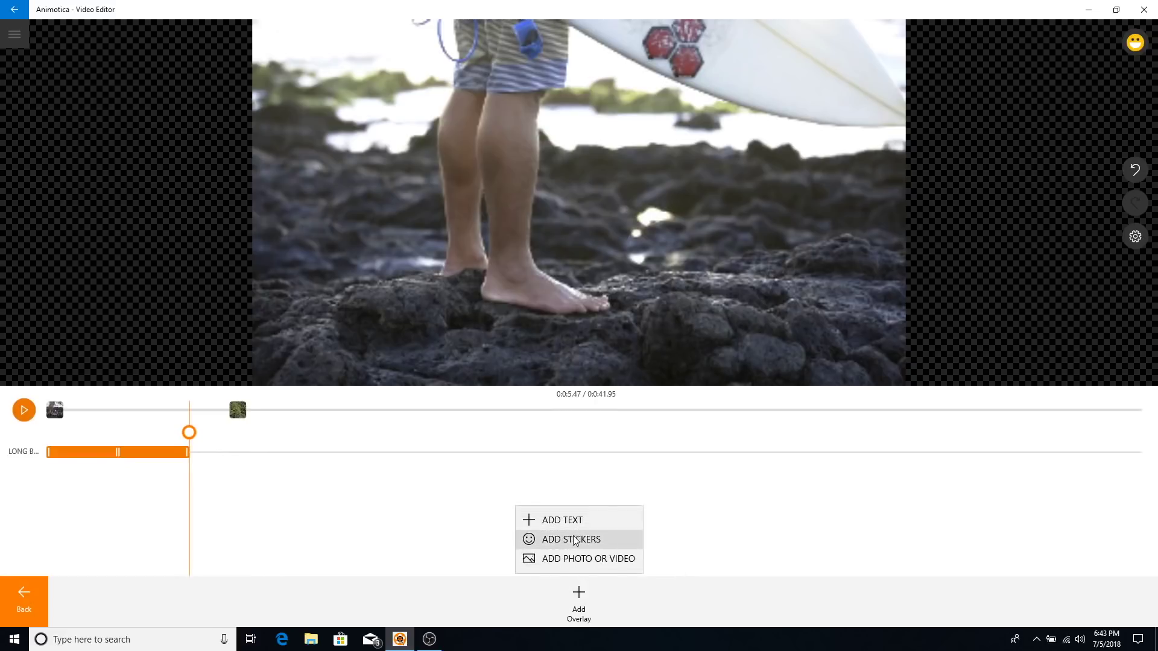
{"action": "left_click", "coordinate": [574, 541]}
{"action": "left_click", "coordinate": [415, 406]}
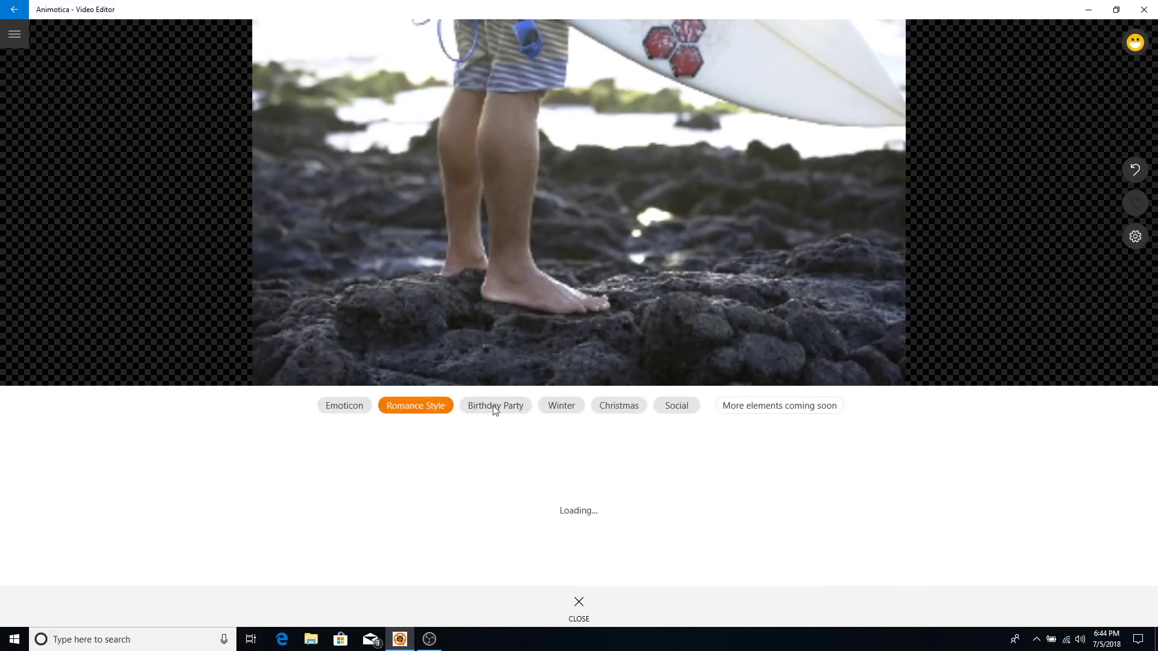
{"action": "left_click", "coordinate": [495, 408]}
{"action": "left_click", "coordinate": [561, 406]}
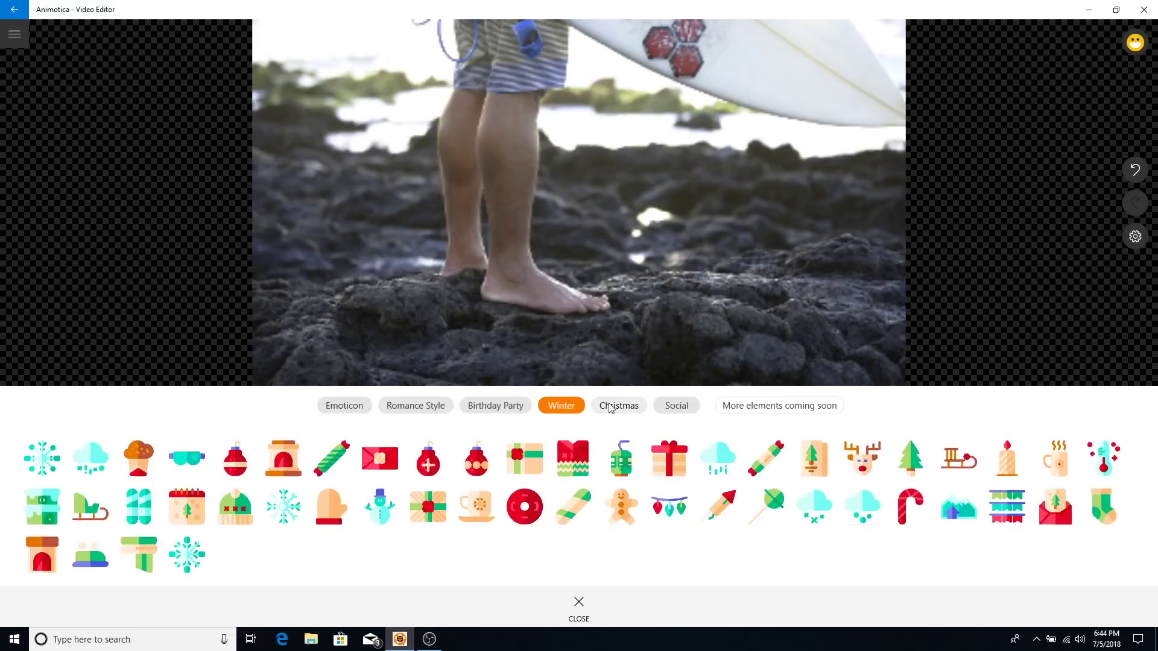
{"action": "left_click", "coordinate": [639, 407]}
{"action": "left_click", "coordinate": [672, 404]}
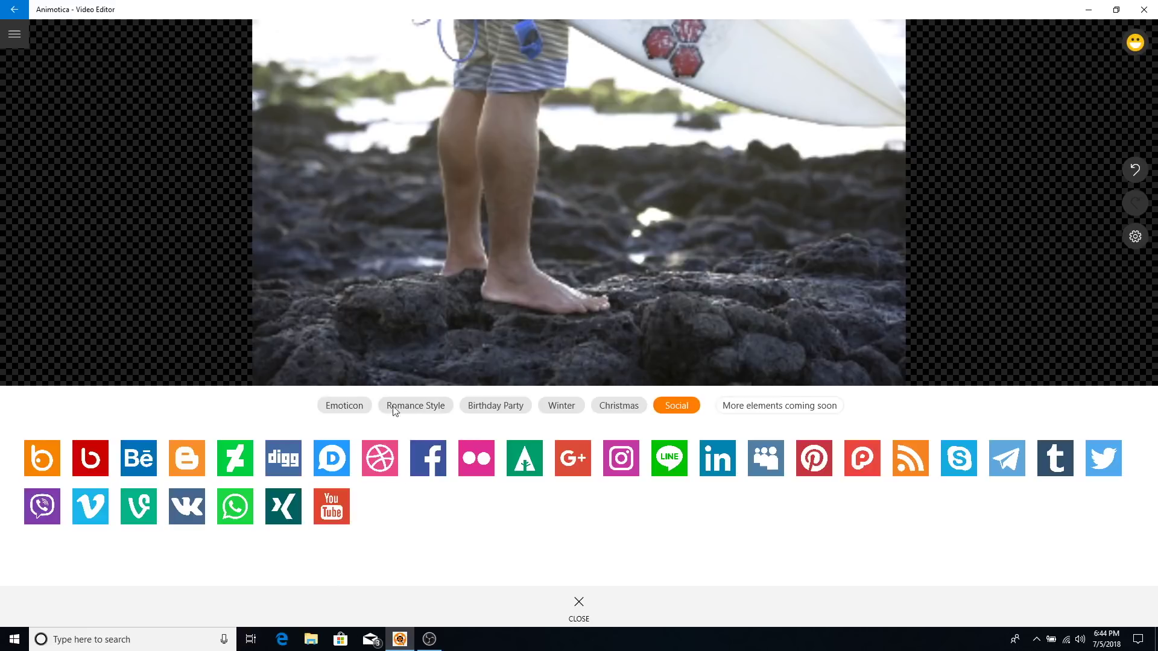
{"action": "left_click", "coordinate": [344, 405]}
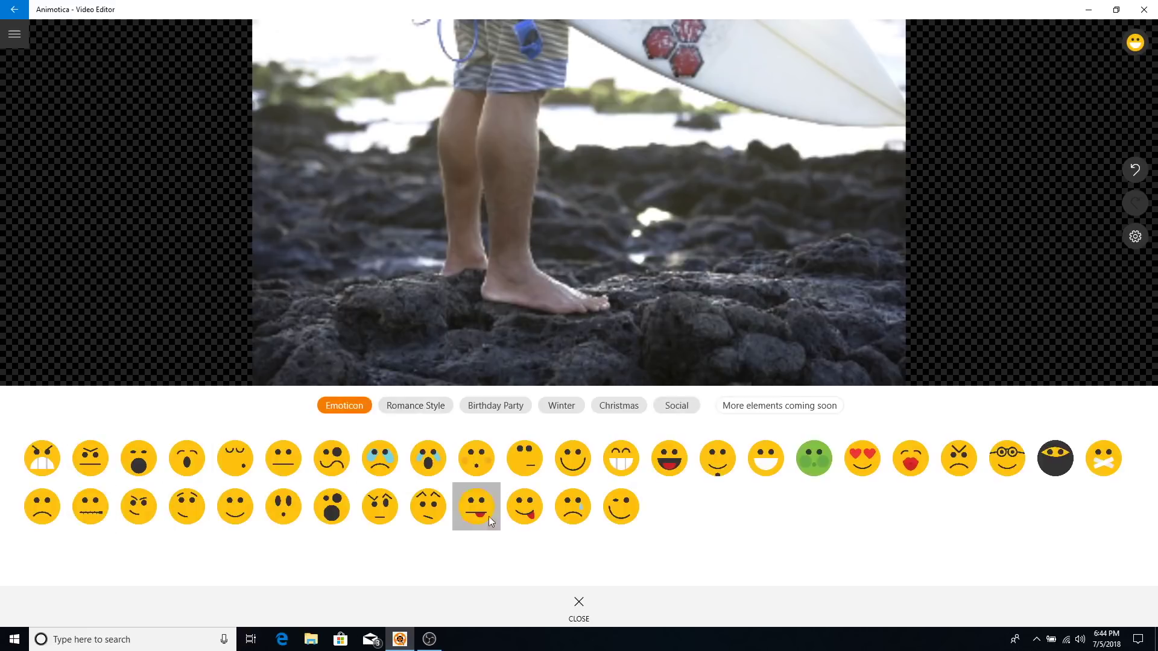
{"action": "left_click", "coordinate": [624, 462]}
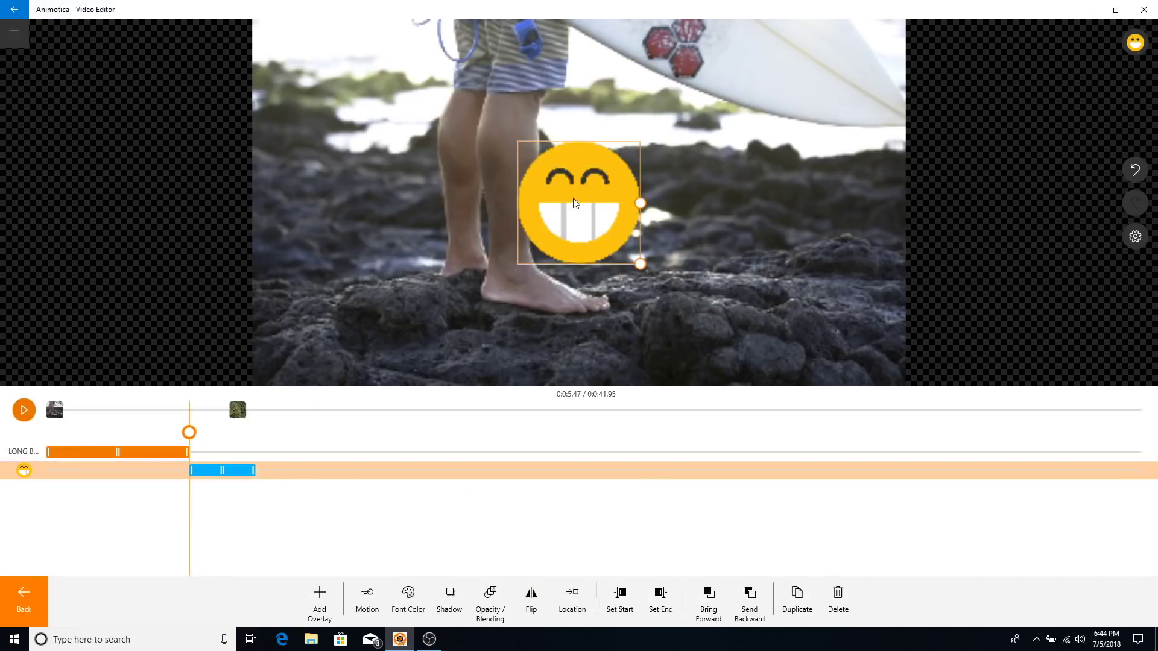
Shrink and slightly tilt the emoticon sticker in the video frame's lower right corner, and end it at about 6.74 seconds.
{"action": "left_click_drag", "start_coordinate": [575, 202], "coordinate": [822, 276]}
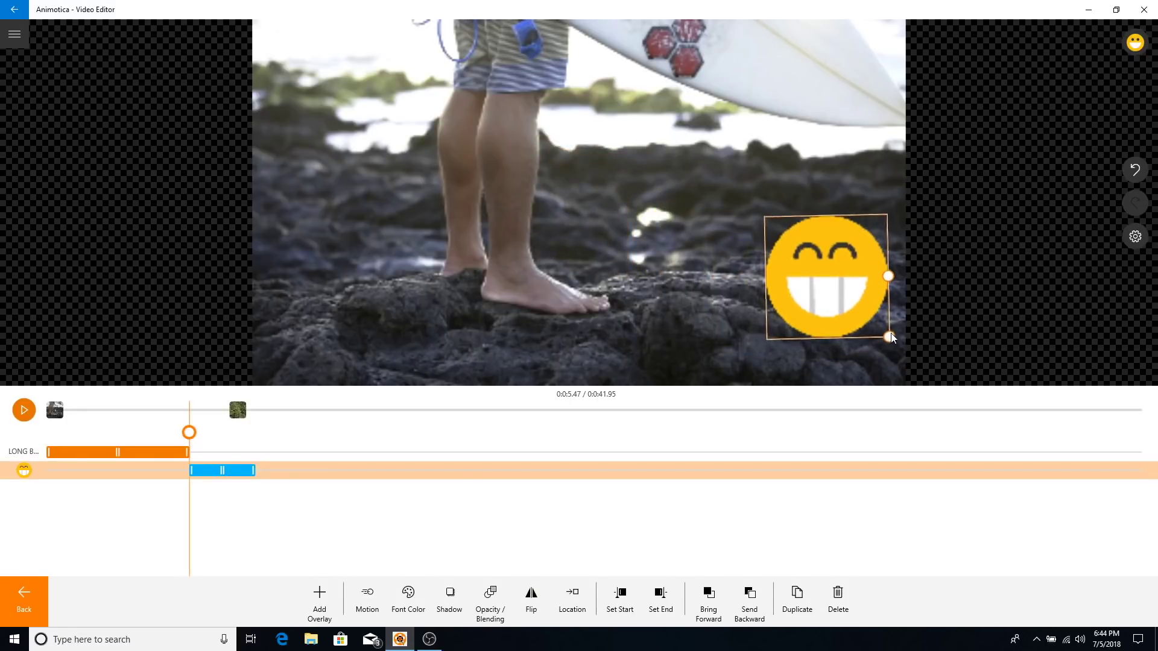
{"action": "left_click_drag", "start_coordinate": [890, 337], "coordinate": [896, 329]}
{"action": "left_click_drag", "start_coordinate": [887, 271], "coordinate": [872, 267]}
{"action": "left_click_drag", "start_coordinate": [254, 470], "coordinate": [221, 470]}
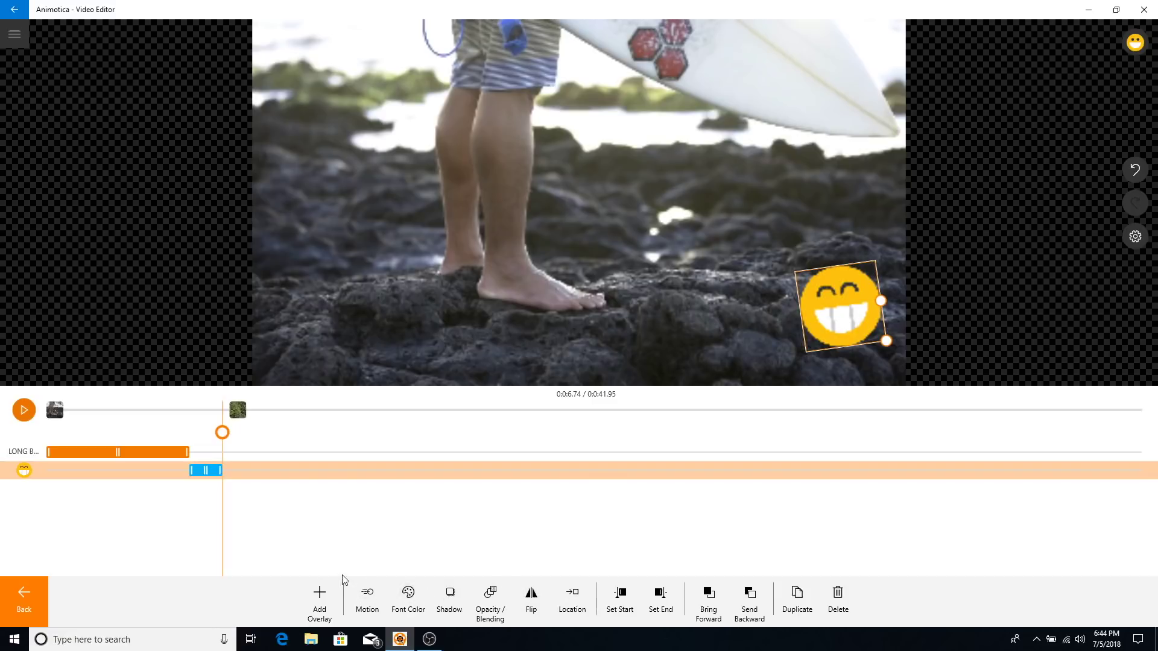
{"action": "left_click", "coordinate": [16, 603]}
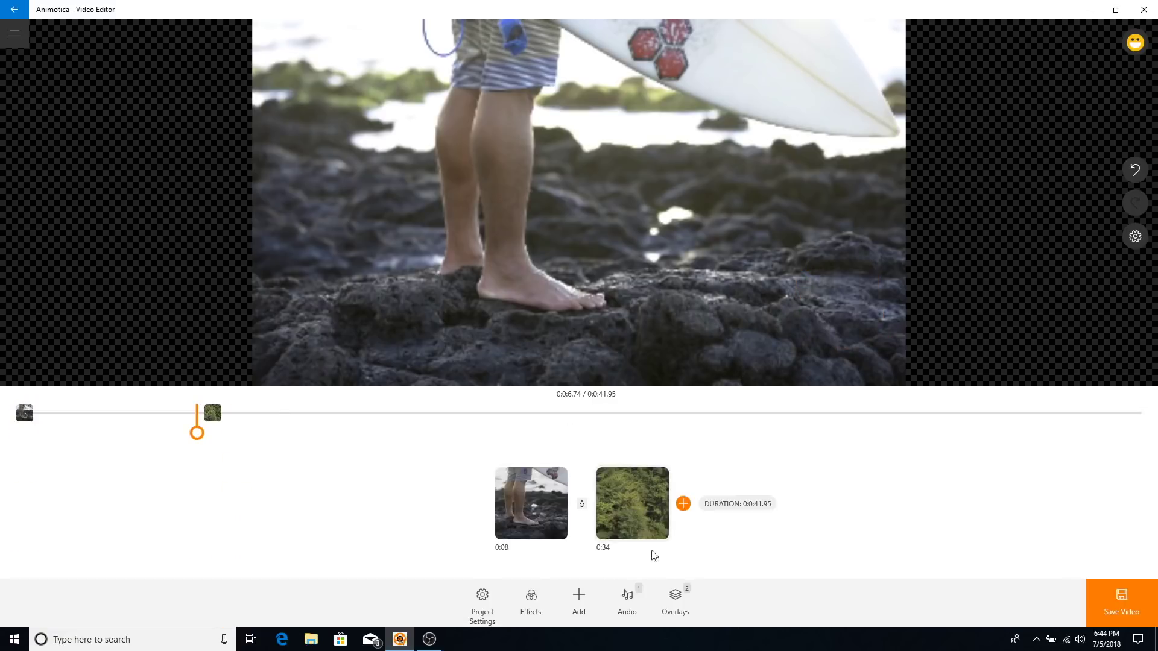
Add Pexels Videos 5128 as a video overlay starting at 6.74 seconds and place it in the video frame's lower right corner.
{"action": "left_click", "coordinate": [674, 600]}
{"action": "left_click", "coordinate": [596, 597]}
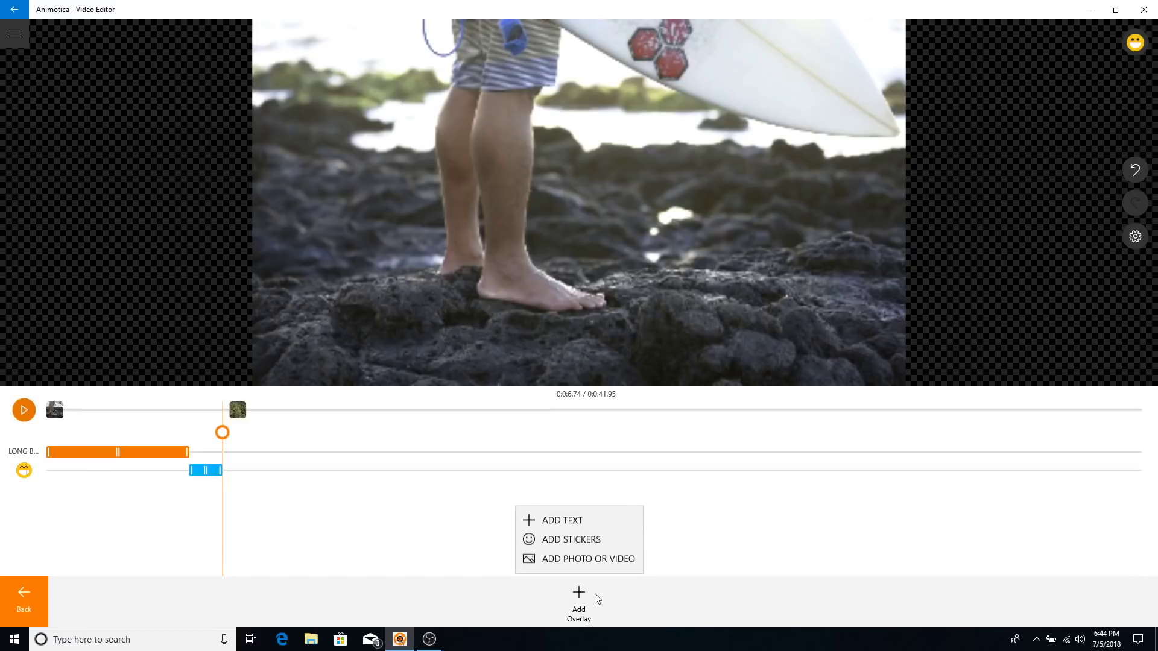
{"action": "left_click", "coordinate": [558, 559]}
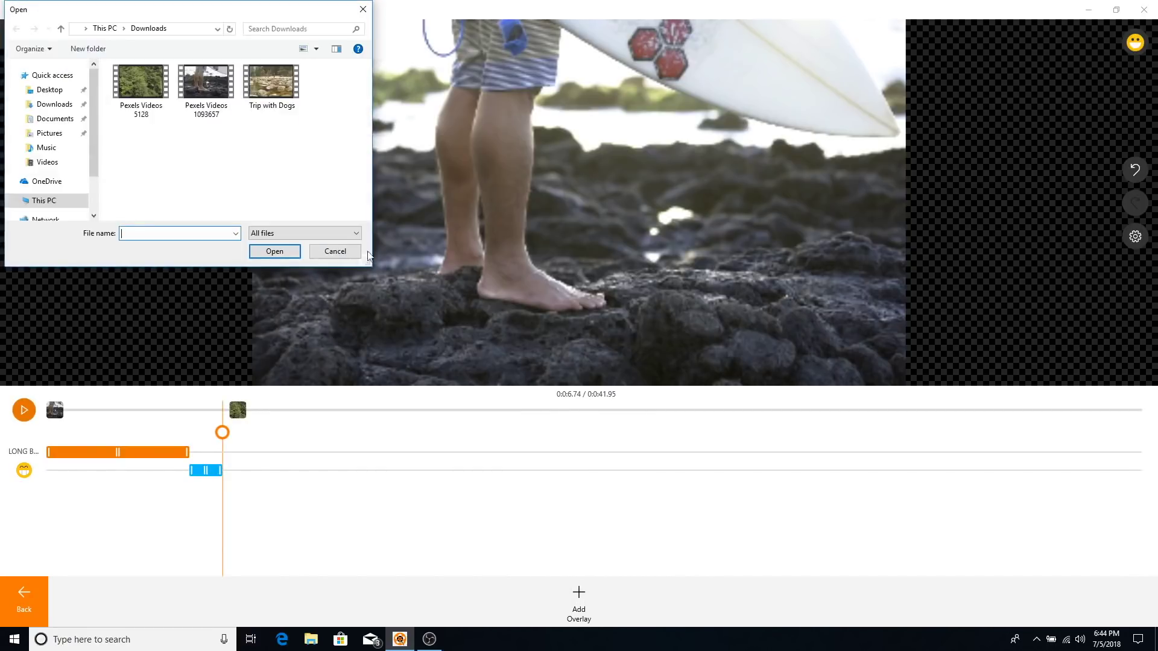
{"action": "left_click", "coordinate": [144, 88]}
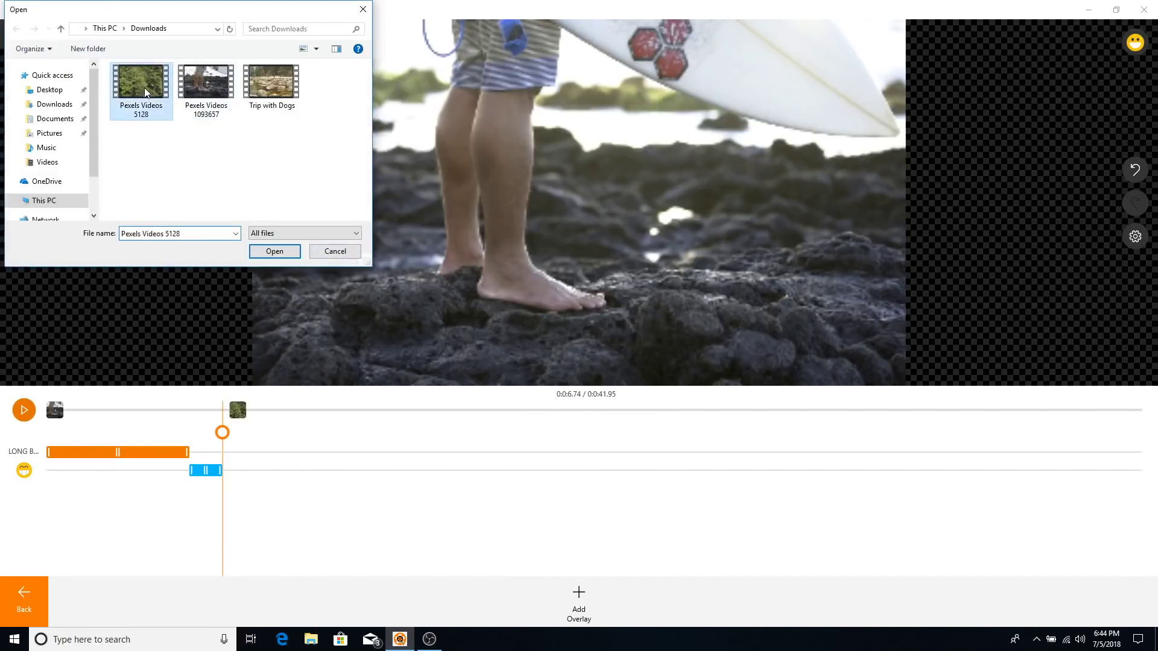
{"action": "left_click", "coordinate": [273, 250]}
{"action": "left_click_drag", "start_coordinate": [580, 200], "coordinate": [806, 298]}
{"action": "left_click_drag", "start_coordinate": [862, 331], "coordinate": [913, 306]}
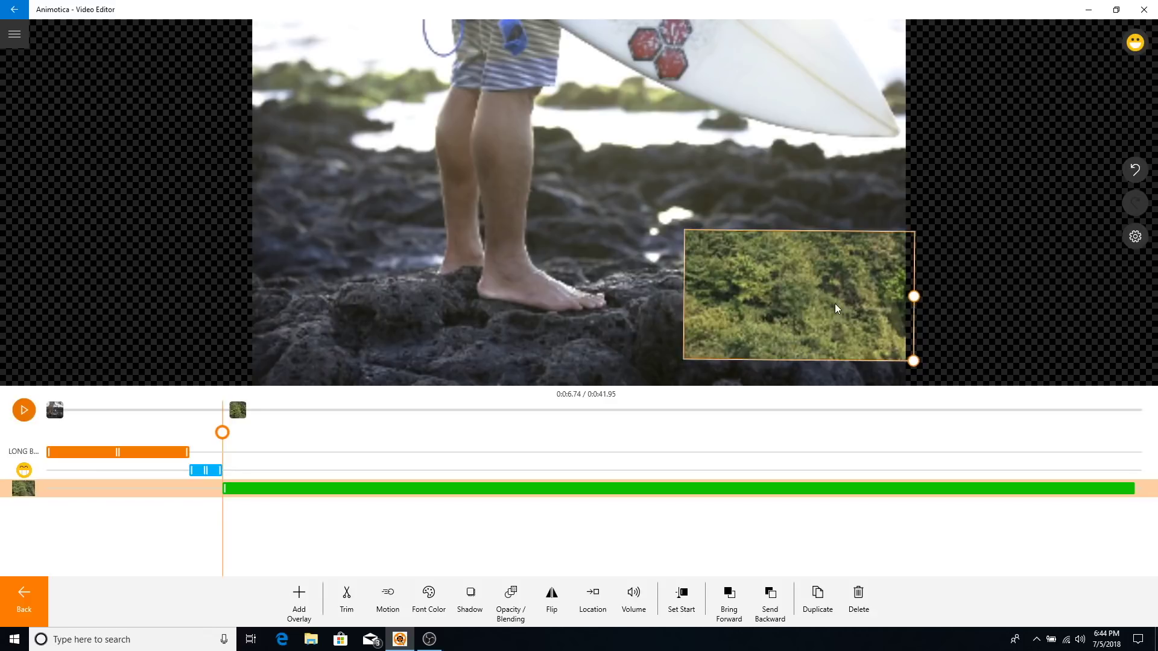
{"action": "left_click_drag", "start_coordinate": [835, 303], "coordinate": [812, 306]}
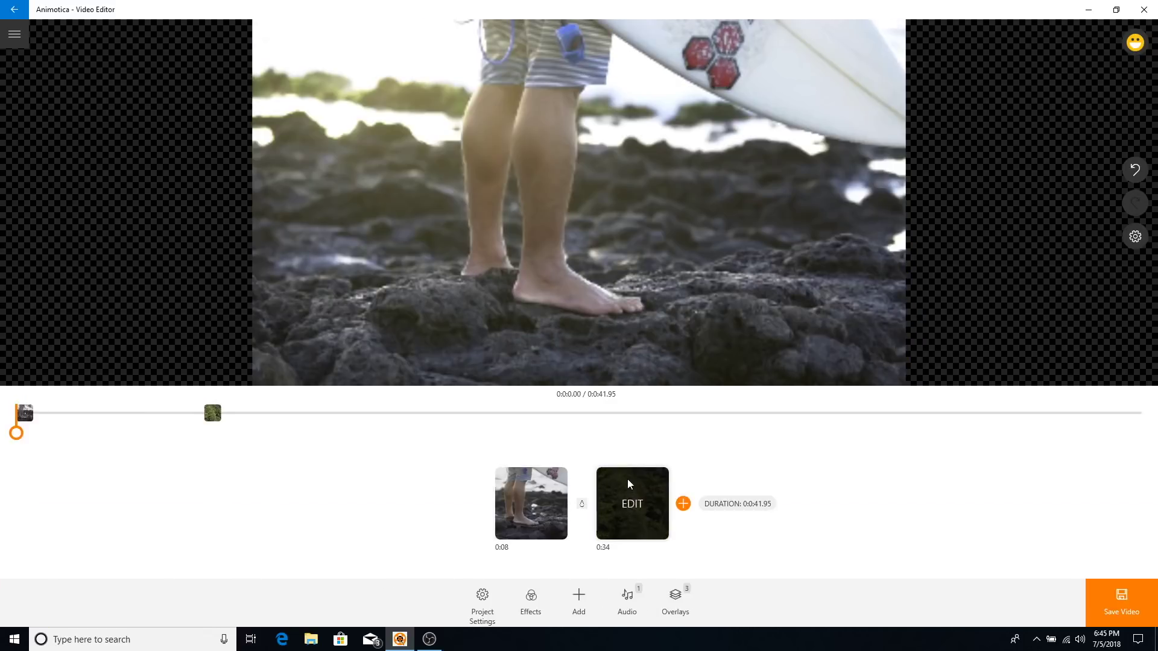
{"action": "left_click", "coordinate": [627, 483]}
{"action": "left_click", "coordinate": [520, 487]}
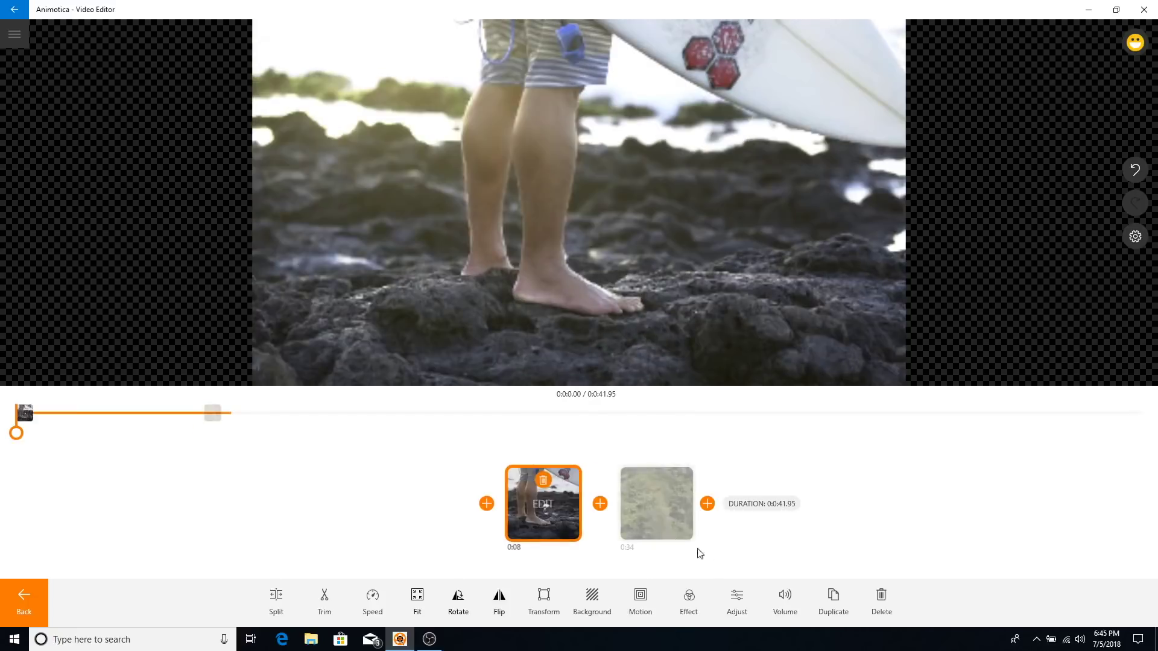
{"action": "left_click", "coordinate": [21, 599]}
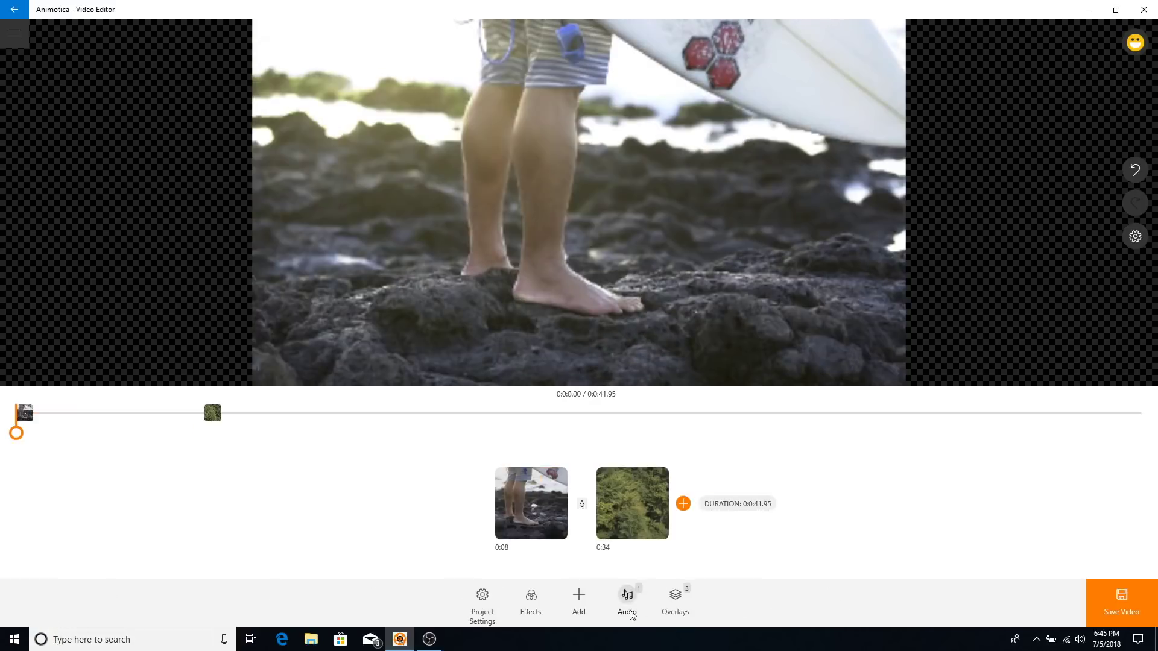
Delete the forest video overlay from the project.
{"action": "left_click", "coordinate": [675, 596]}
{"action": "left_click", "coordinate": [290, 489]}
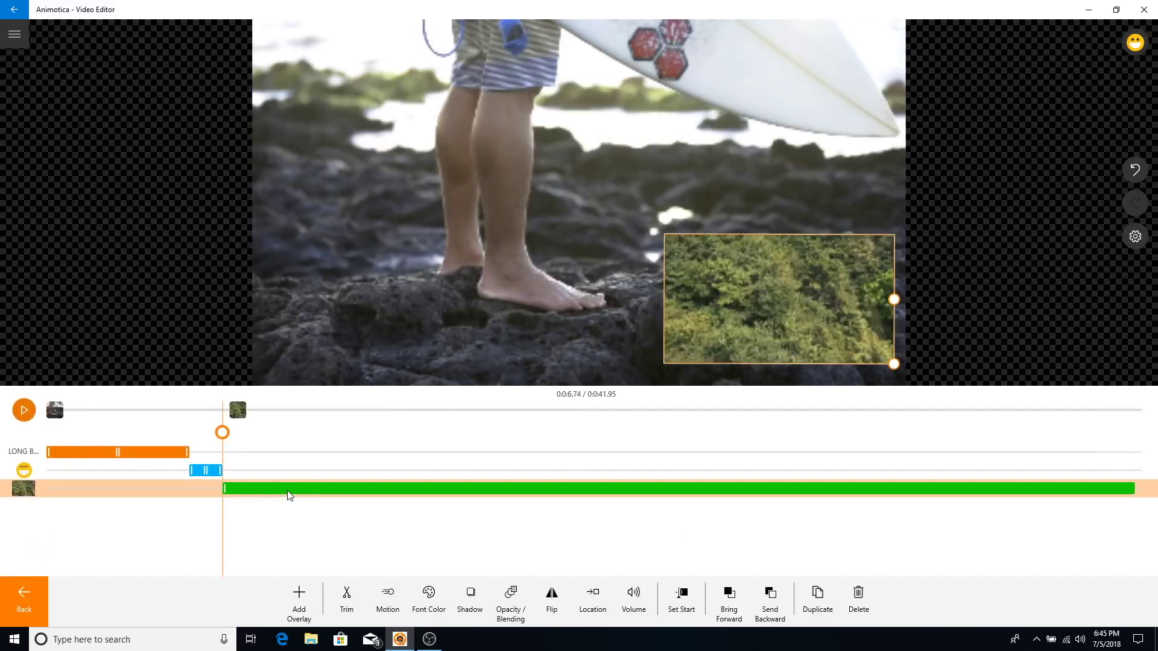
{"action": "left_click", "coordinate": [856, 615]}
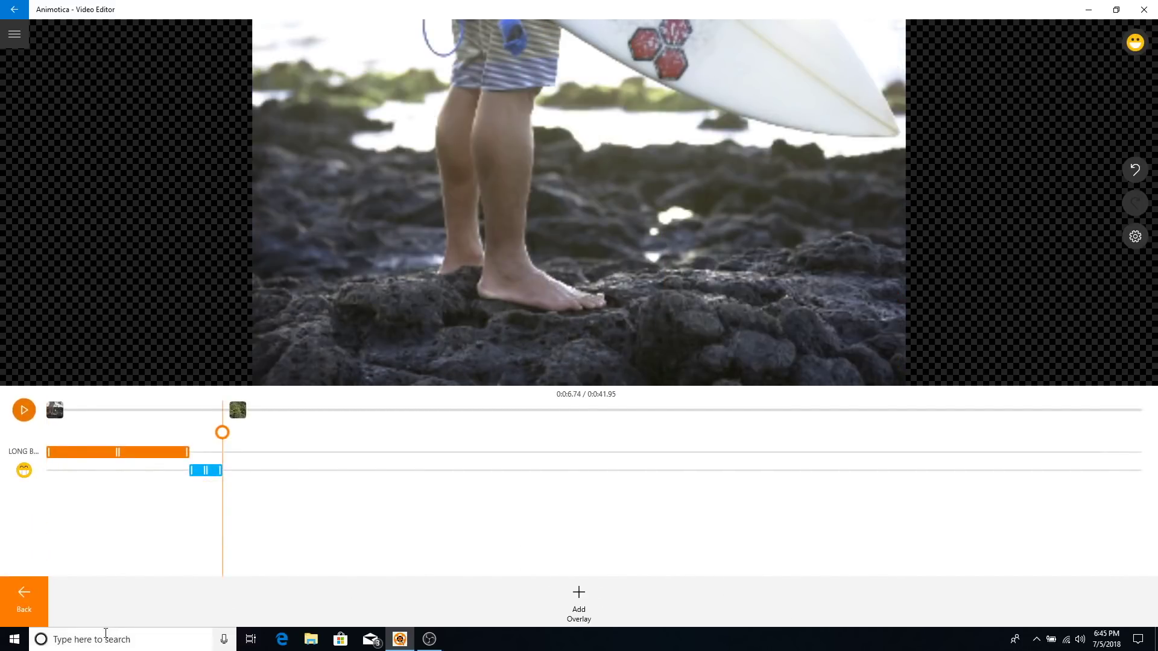
{"action": "left_click", "coordinate": [24, 600]}
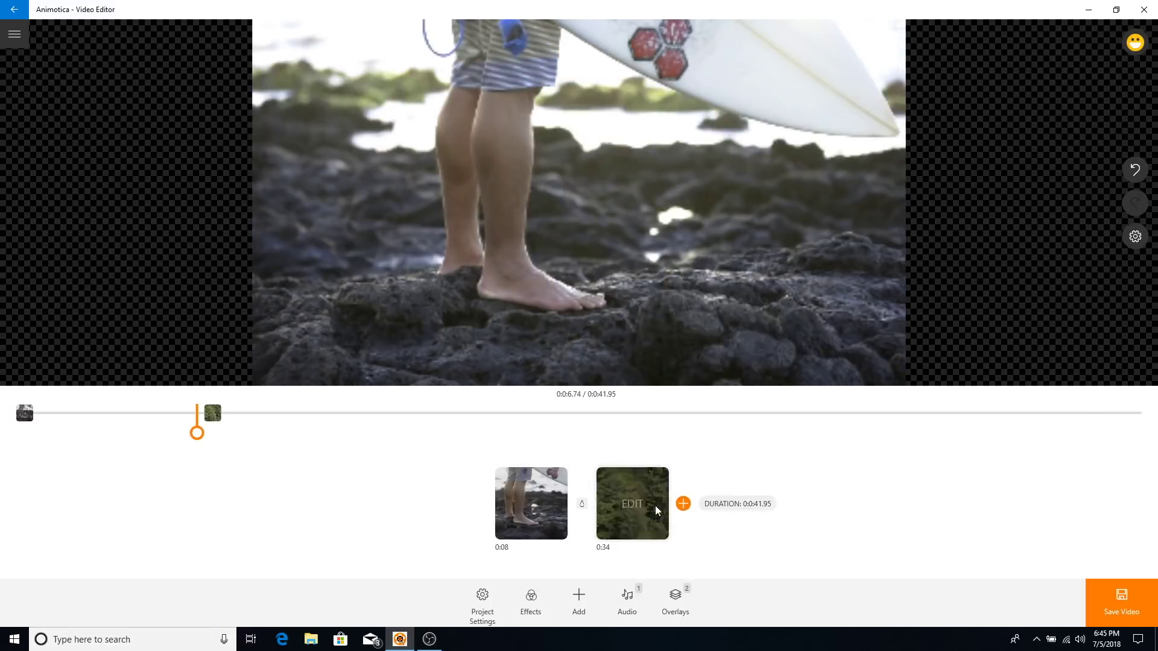
Set the transition between the two clips to Fade Black and play the video across it.
{"action": "left_click", "coordinate": [583, 505]}
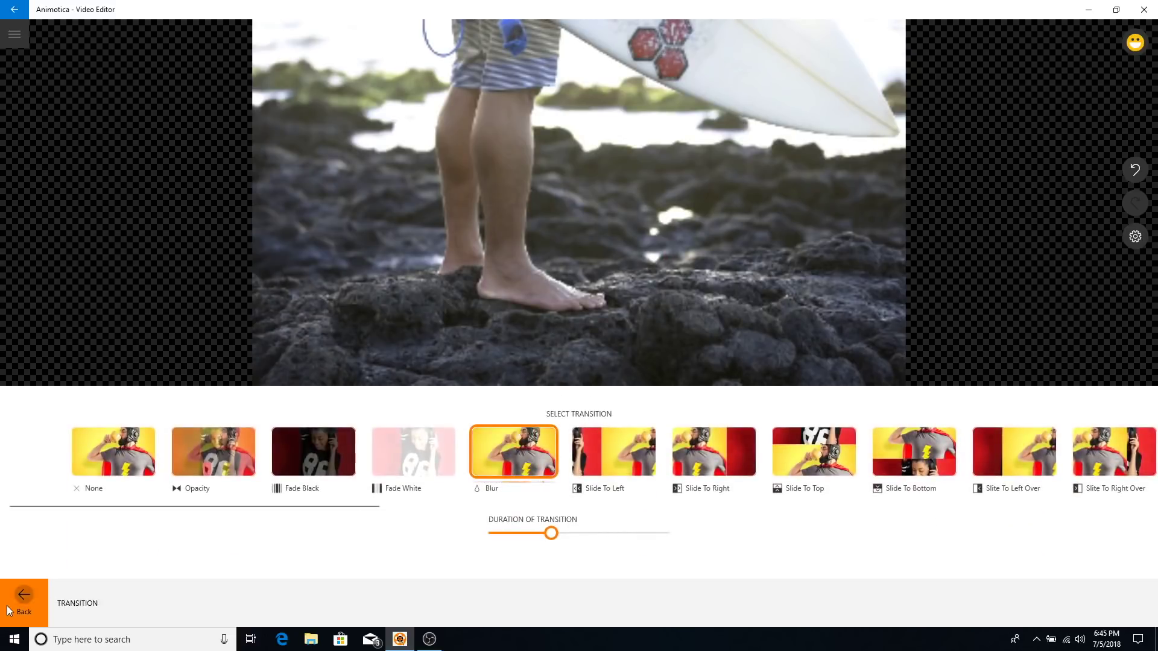
{"action": "left_click", "coordinate": [9, 611]}
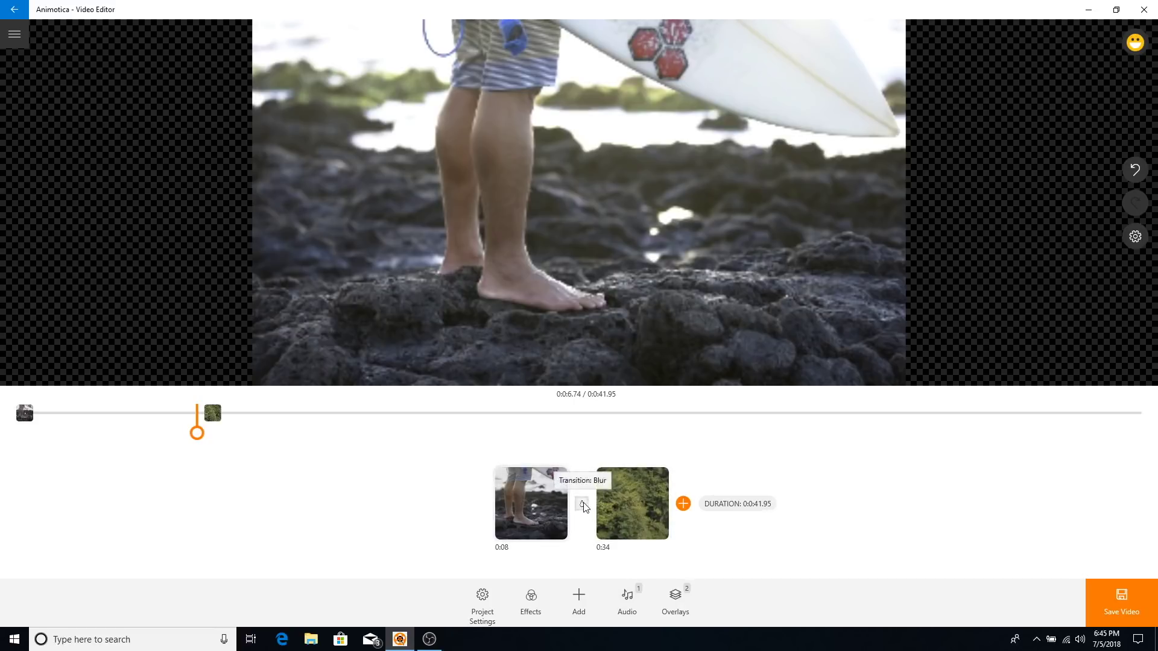
{"action": "left_click", "coordinate": [583, 506]}
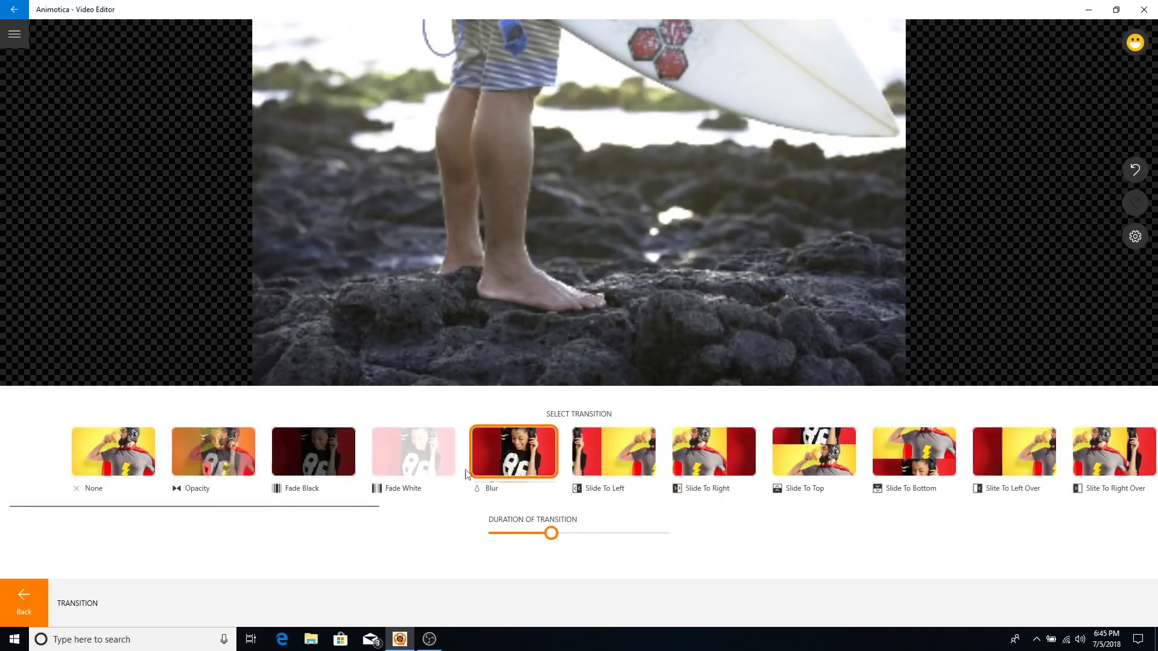
{"action": "left_click", "coordinate": [286, 461]}
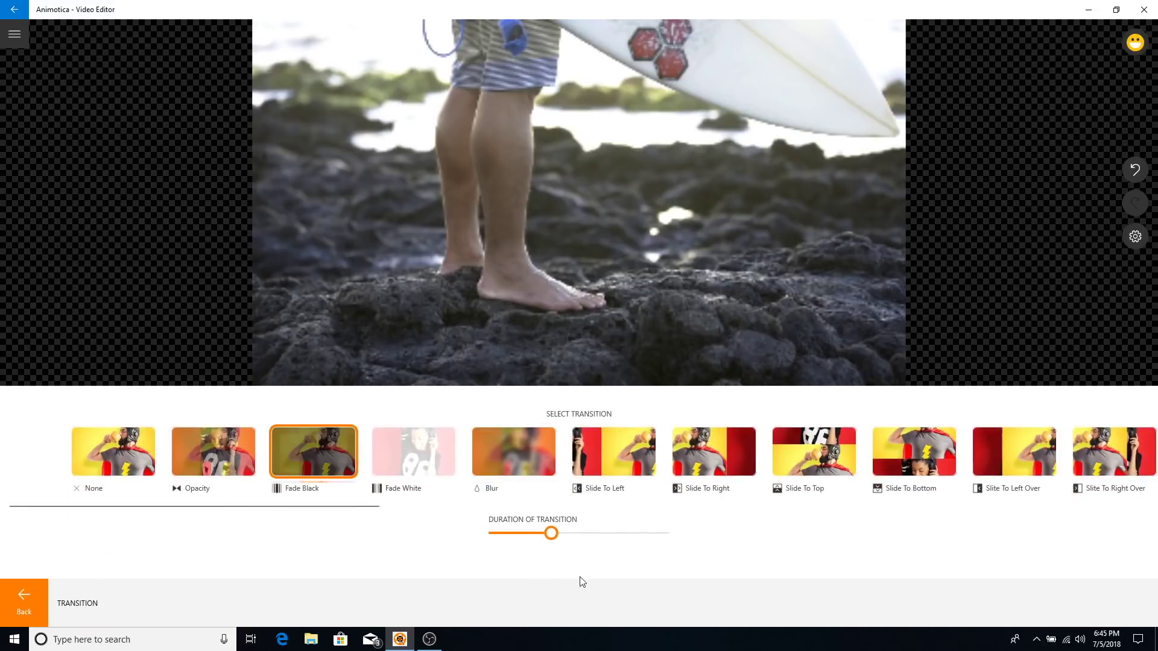
{"action": "left_click", "coordinate": [30, 602]}
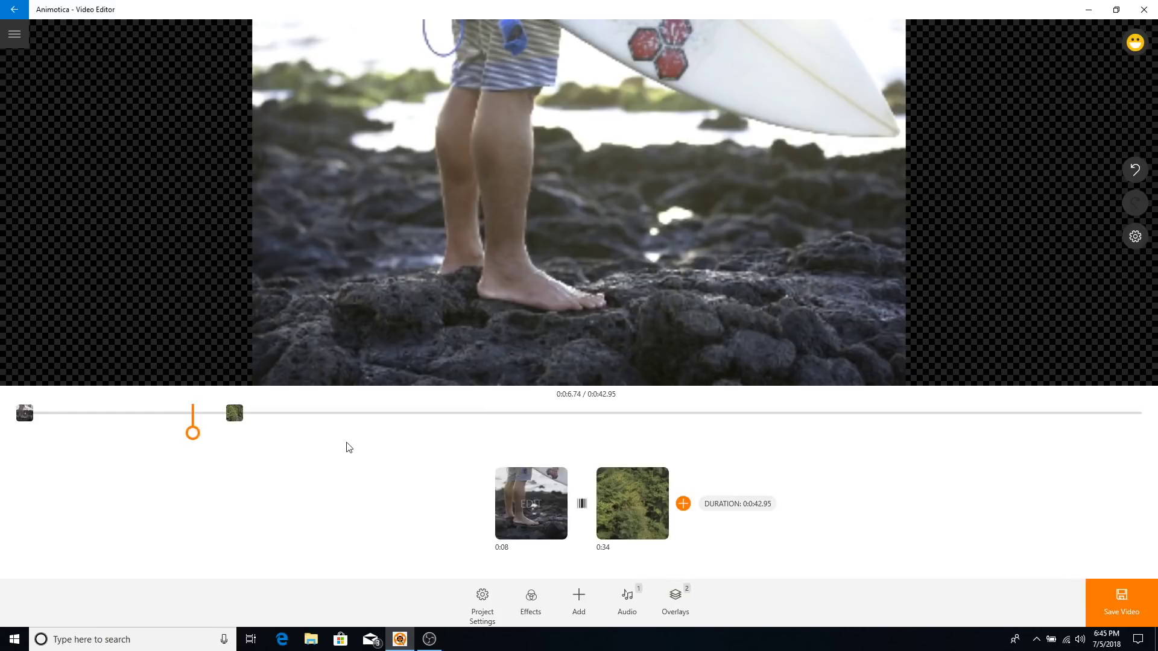
{"action": "left_click", "coordinate": [578, 199]}
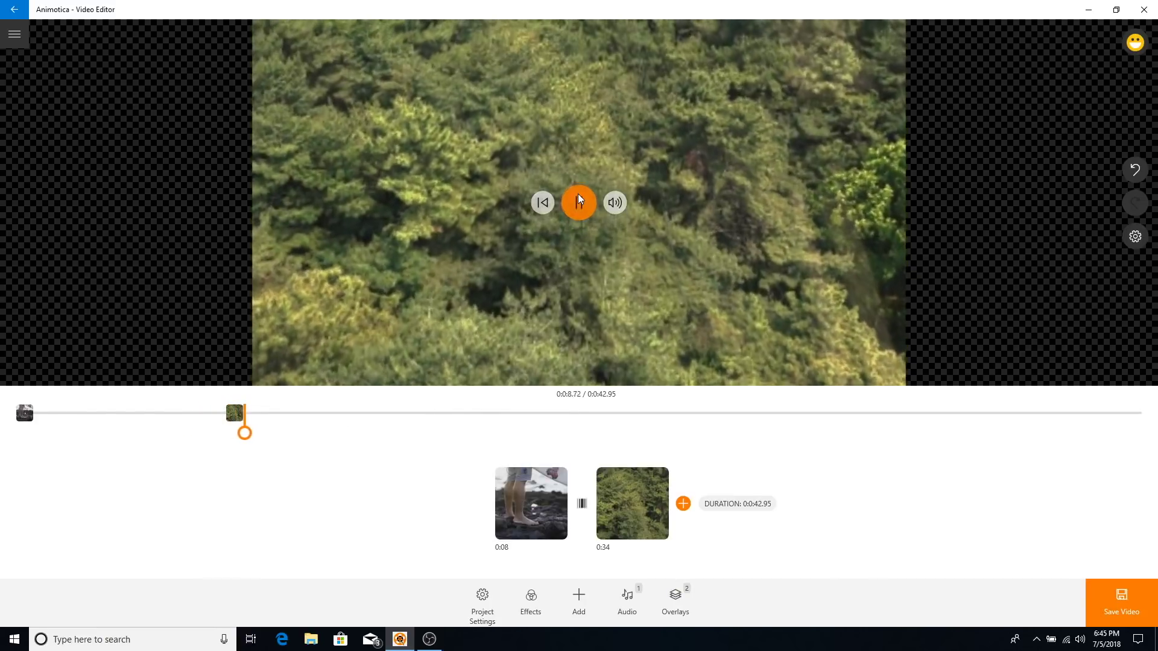
{"action": "left_click", "coordinate": [578, 199]}
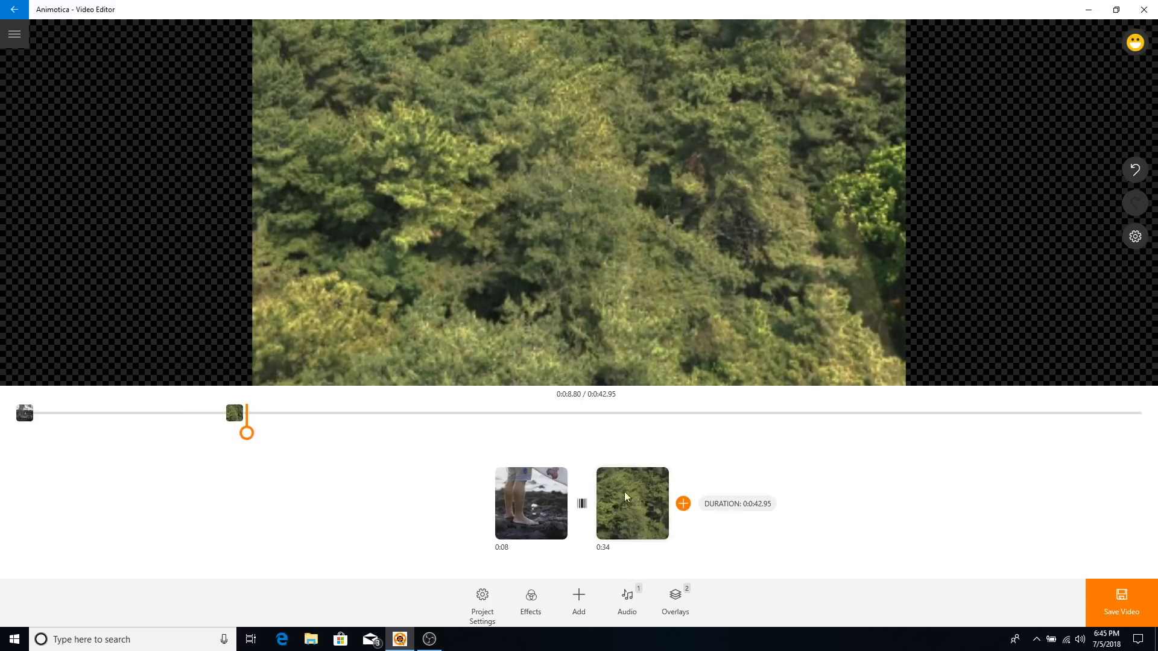
Try flipping the first clip twice and rotating it through a full turn, and view its Transform options.
{"action": "mouse_move", "coordinate": [542, 494]}
{"action": "left_click", "coordinate": [535, 504]}
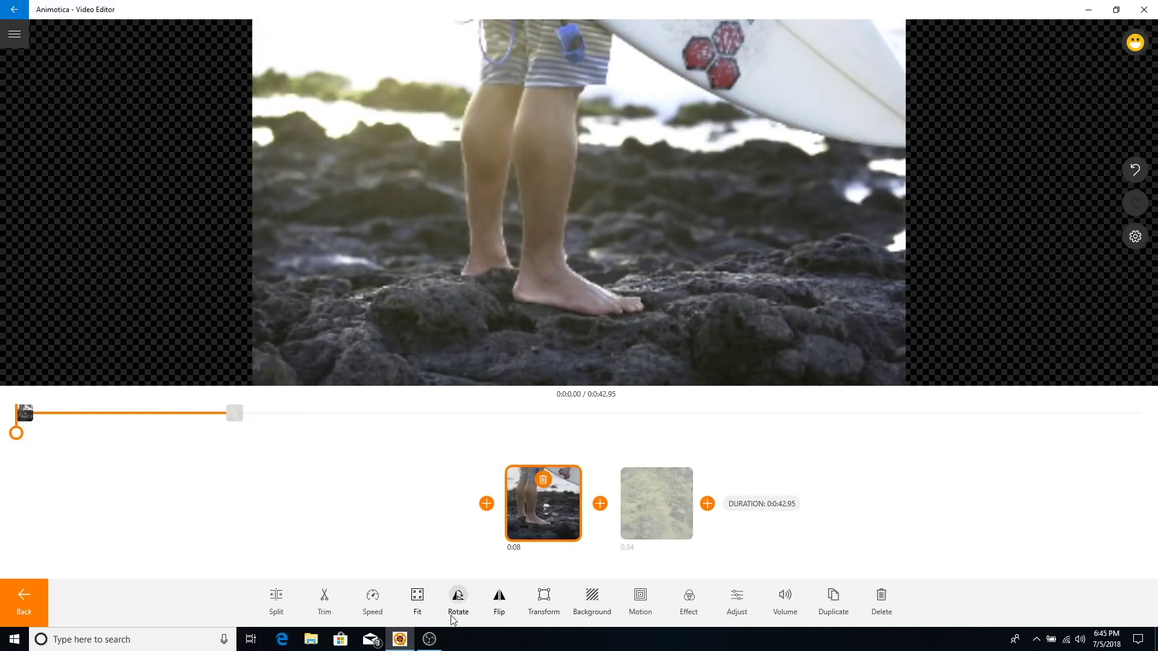
{"action": "left_click", "coordinate": [500, 599]}
{"action": "left_click", "coordinate": [502, 600]}
{"action": "left_click", "coordinate": [469, 601]}
{"action": "left_click", "coordinate": [469, 601]}
{"action": "left_click", "coordinate": [469, 602]}
{"action": "left_click", "coordinate": [469, 602]}
{"action": "left_click", "coordinate": [544, 600]}
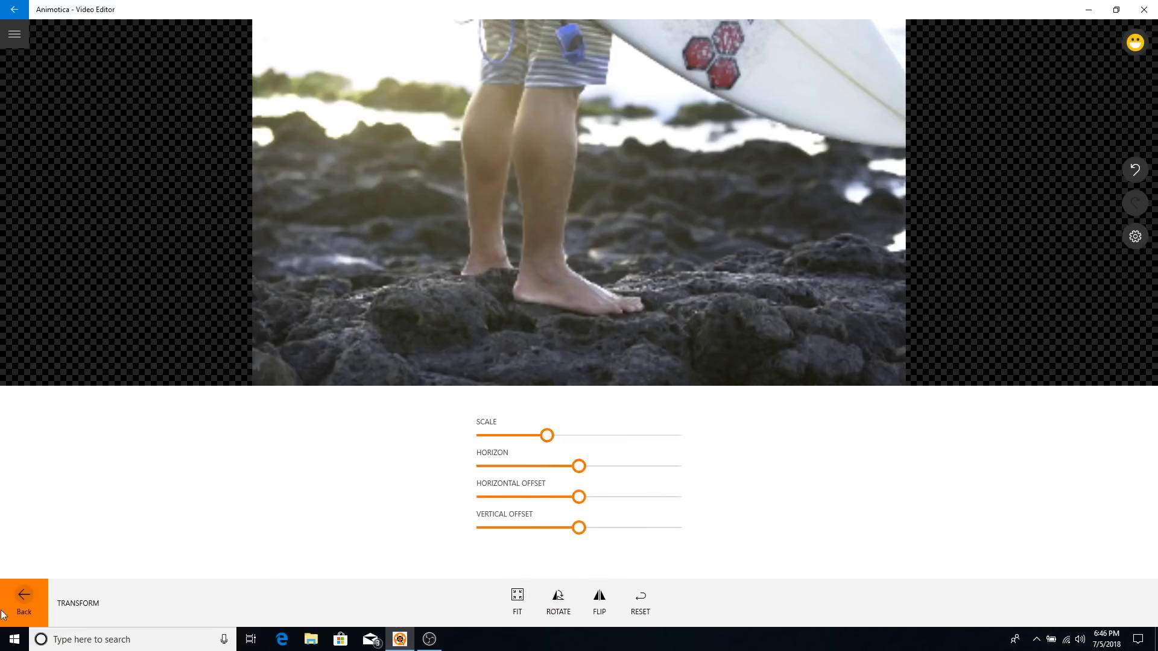
{"action": "left_click", "coordinate": [23, 601]}
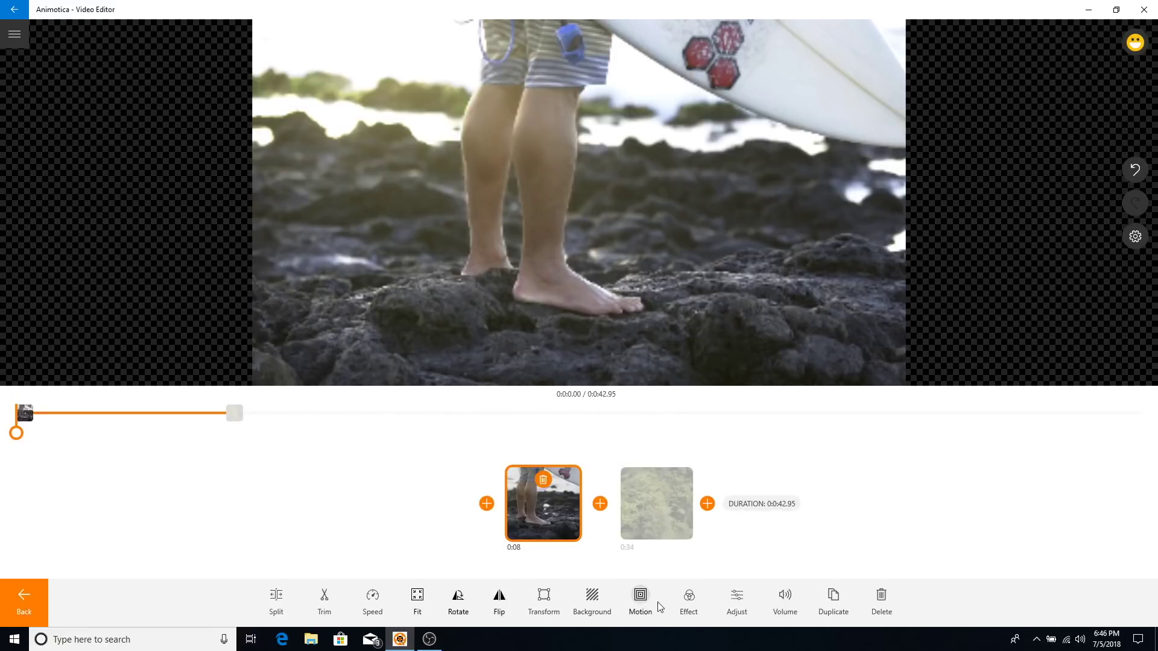
Lower the first clip's brightness slightly and view its contrast adjustment.
{"action": "left_click", "coordinate": [735, 596]}
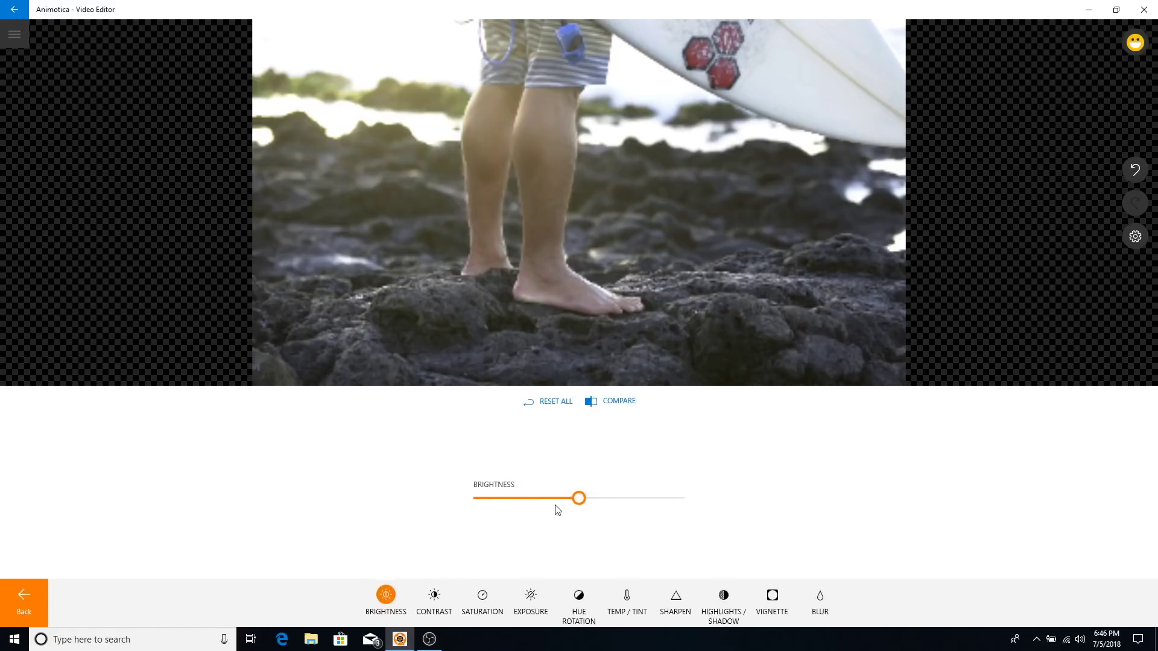
{"action": "left_click_drag", "start_coordinate": [578, 499], "coordinate": [567, 505]}
{"action": "left_click", "coordinate": [433, 597]}
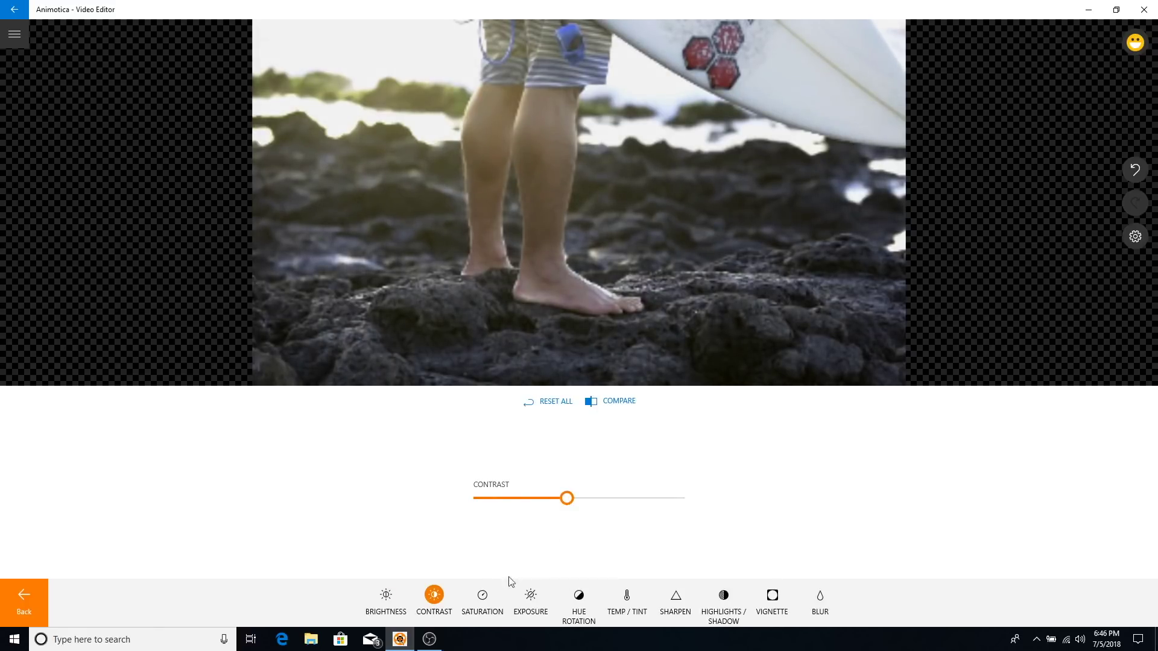
{"action": "left_click", "coordinate": [24, 600]}
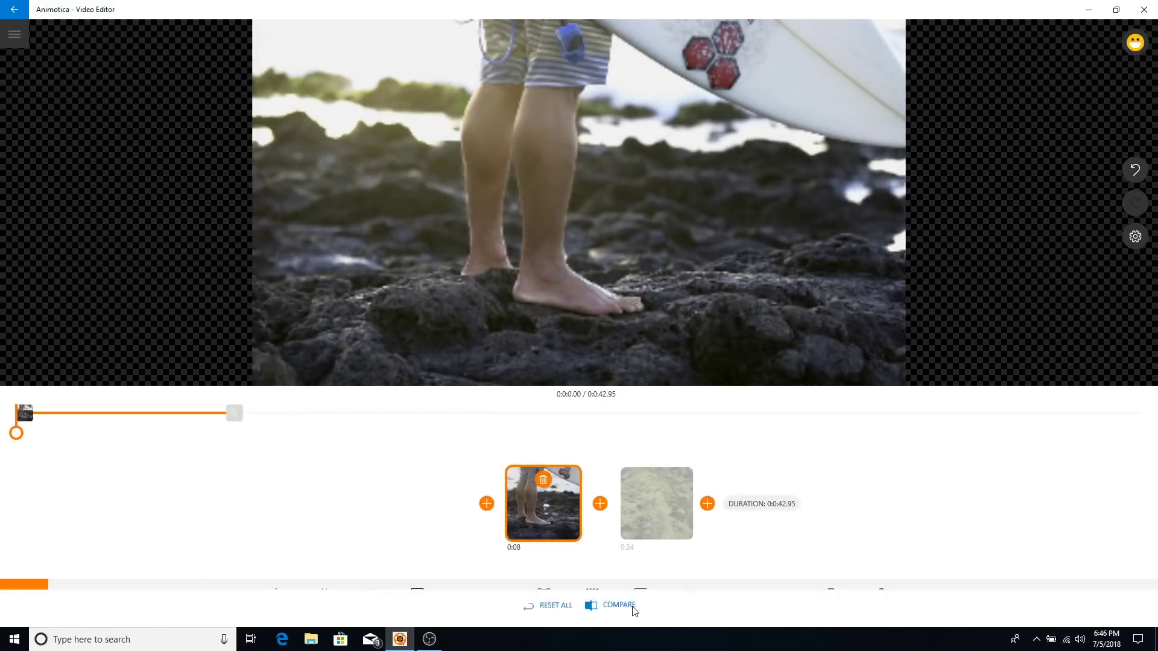
View the first clip's volume and audio fade-in and fade-out settings.
{"action": "left_click", "coordinate": [794, 601]}
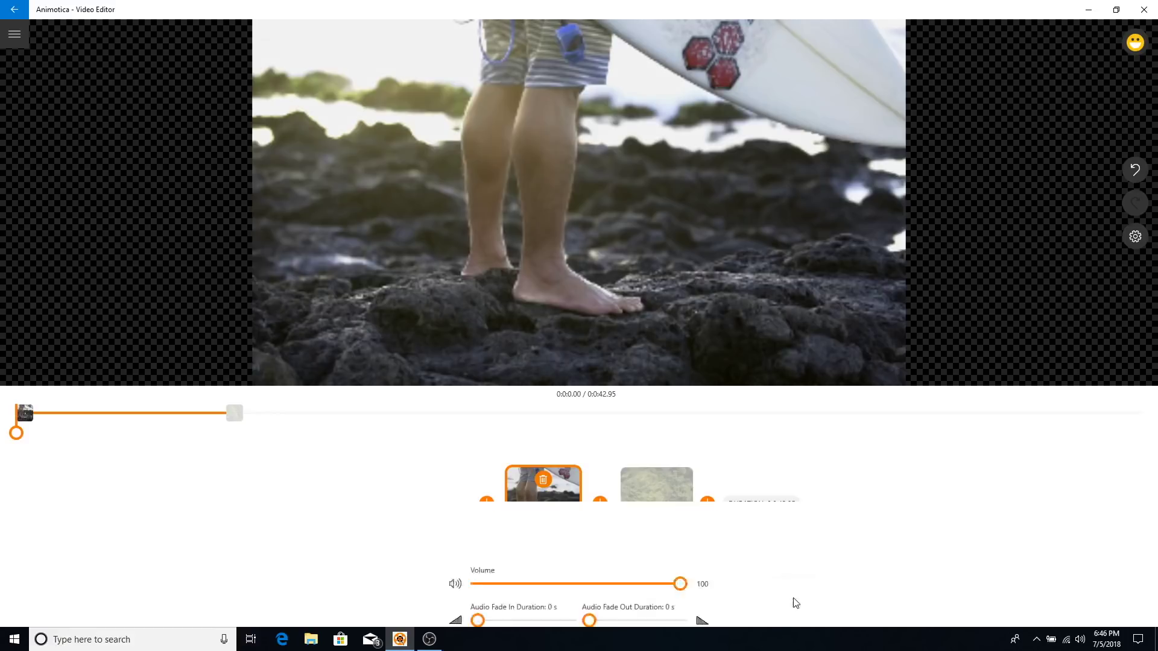
{"action": "mouse_move", "coordinate": [456, 366]}
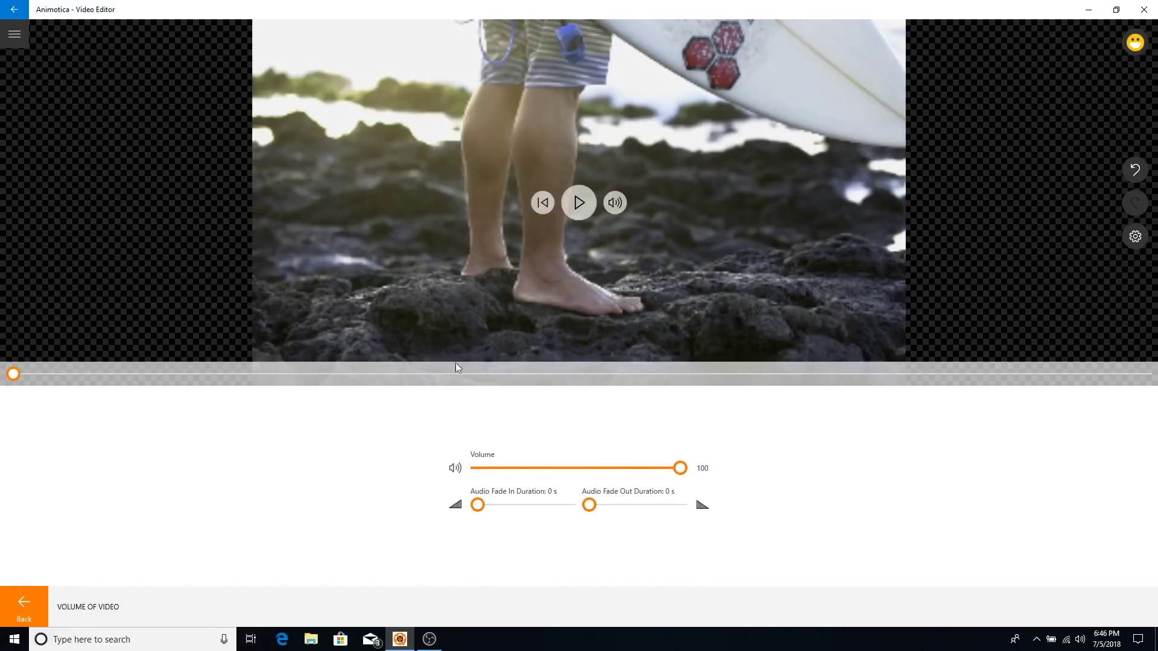
{"action": "left_click", "coordinate": [26, 603]}
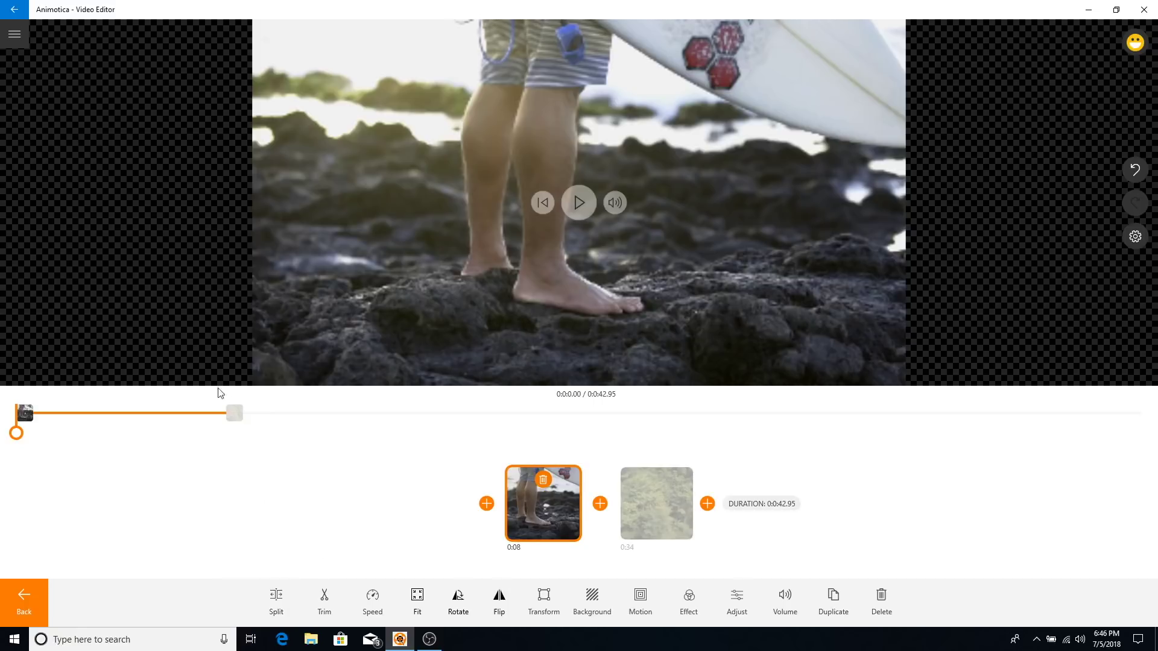
Split the surfer clip at about 3.72 s and again at about 6.03 s.
{"action": "left_click_drag", "start_coordinate": [17, 433], "coordinate": [113, 433]}
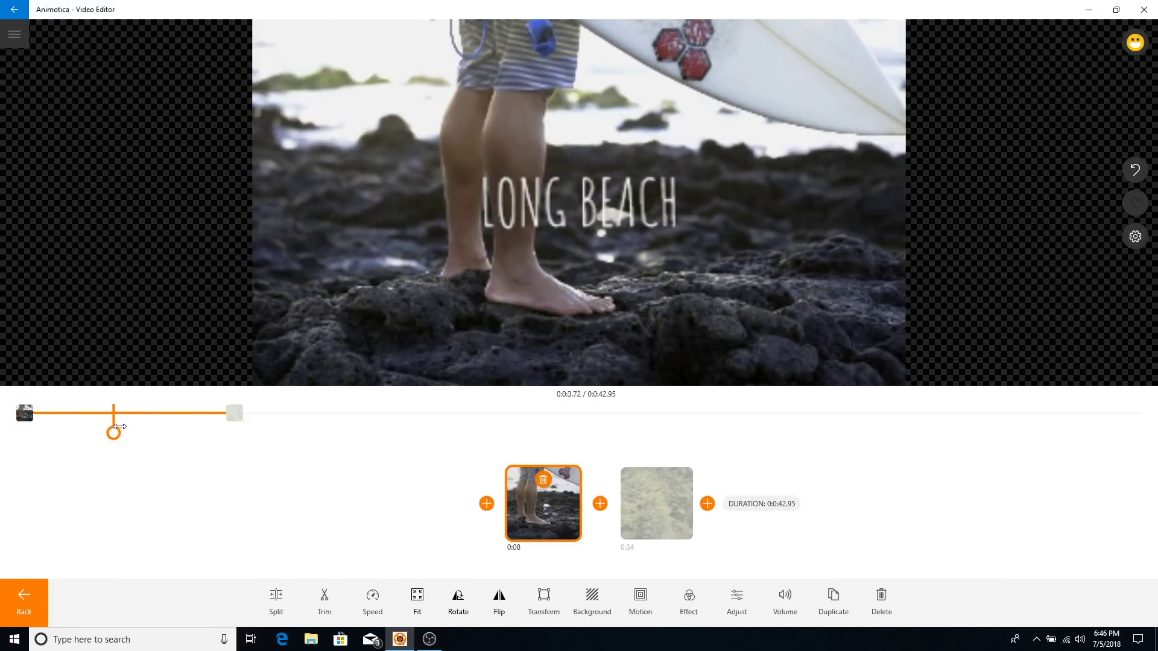
{"action": "left_click", "coordinate": [276, 597]}
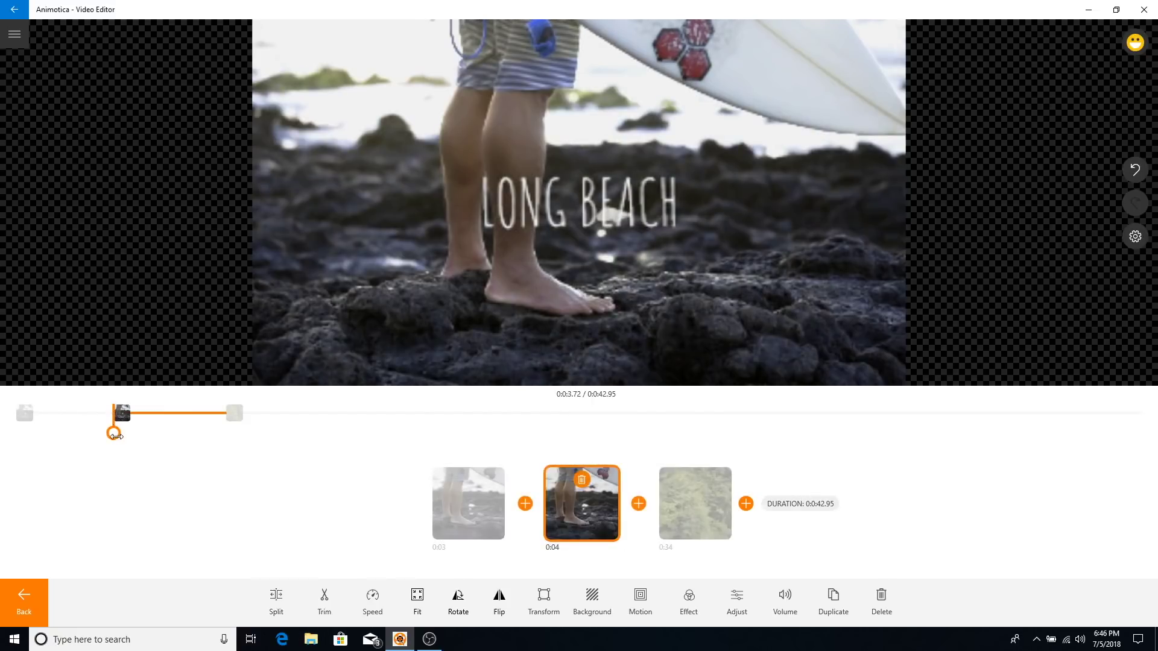
{"action": "left_click_drag", "start_coordinate": [113, 433], "coordinate": [173, 433]}
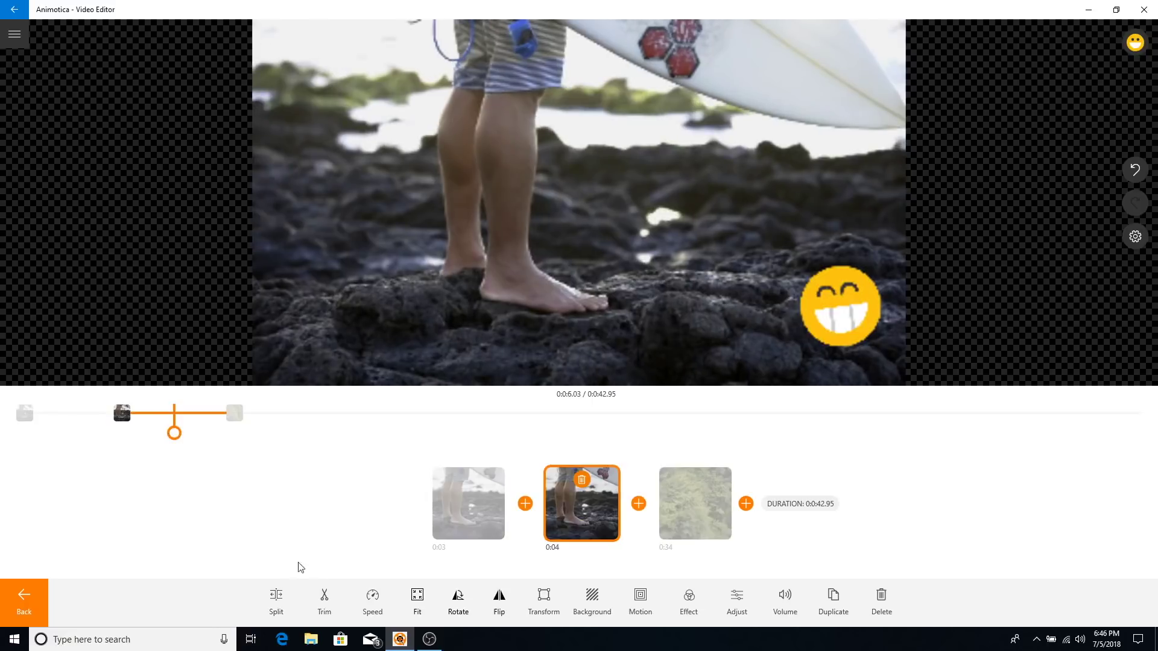
{"action": "left_click", "coordinate": [279, 610]}
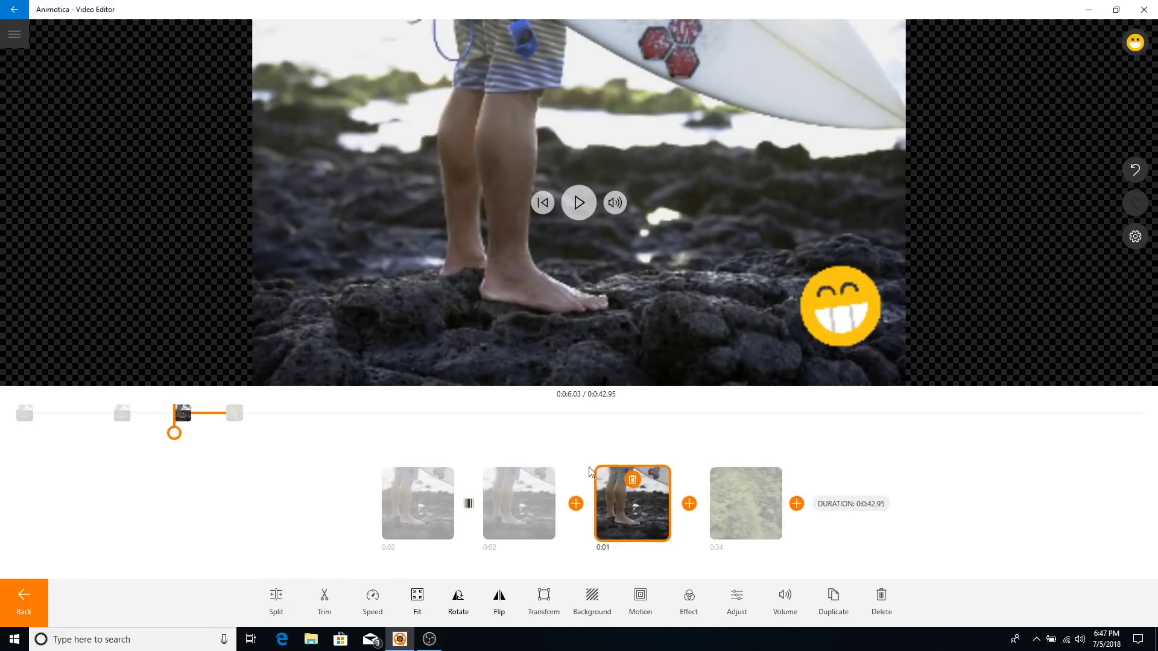
Apply the Grayscale effect to the middle section of the split surfer clip and return to the project overview.
{"action": "left_click", "coordinate": [507, 505]}
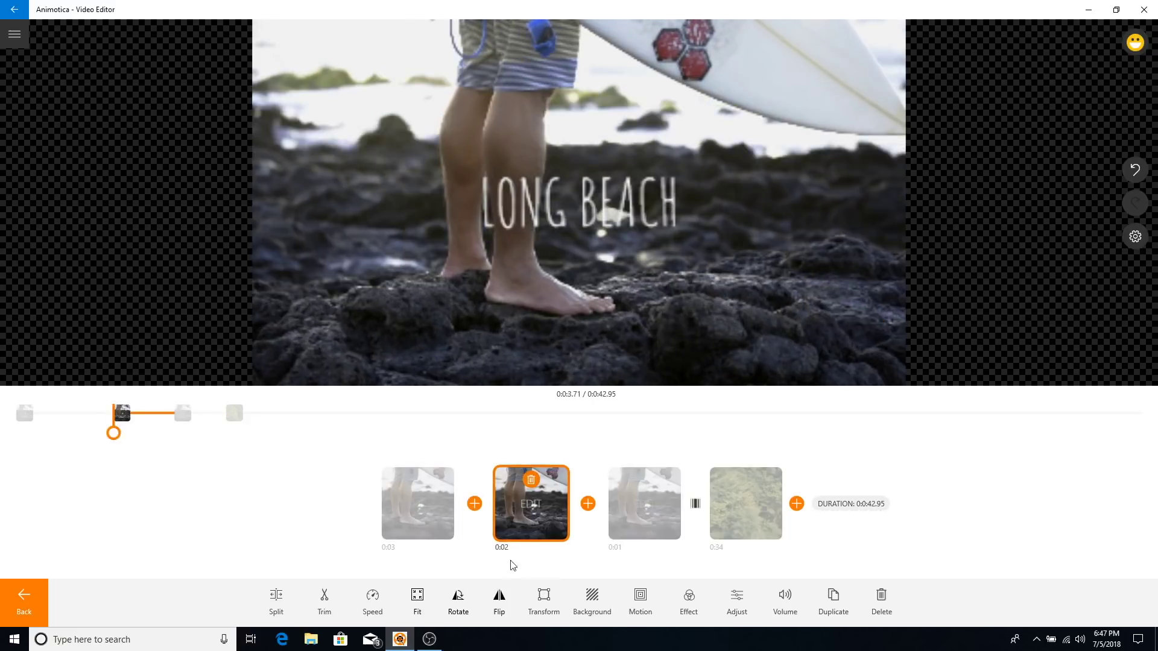
{"action": "left_click", "coordinate": [688, 598]}
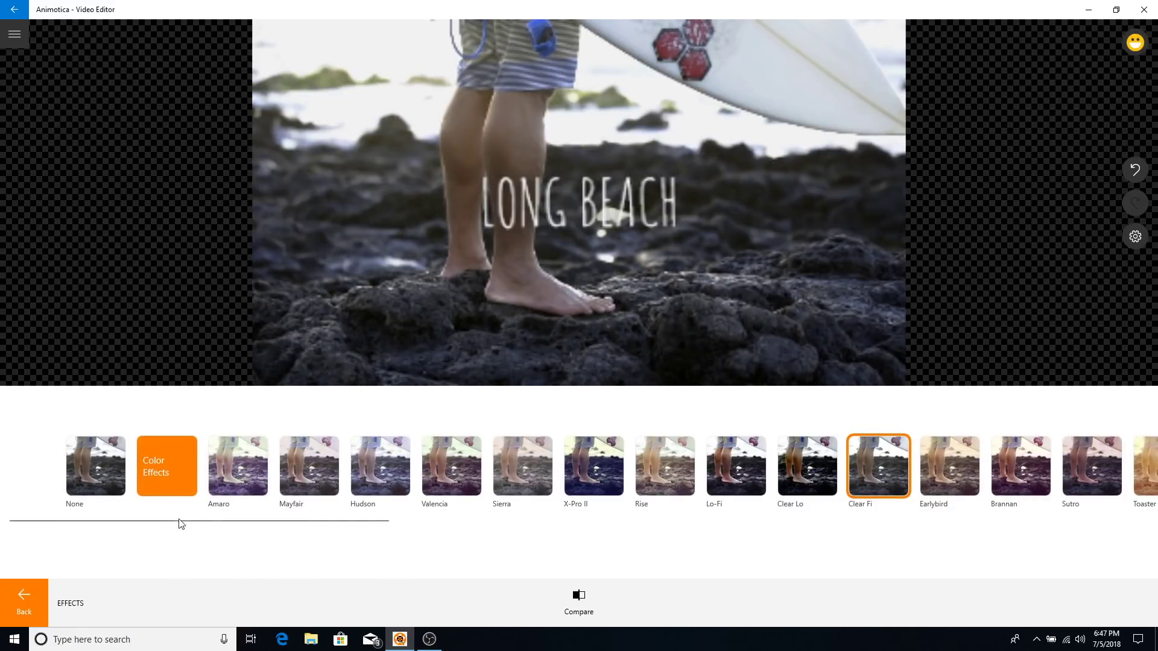
{"action": "left_click_drag", "start_coordinate": [181, 523], "coordinate": [559, 540]}
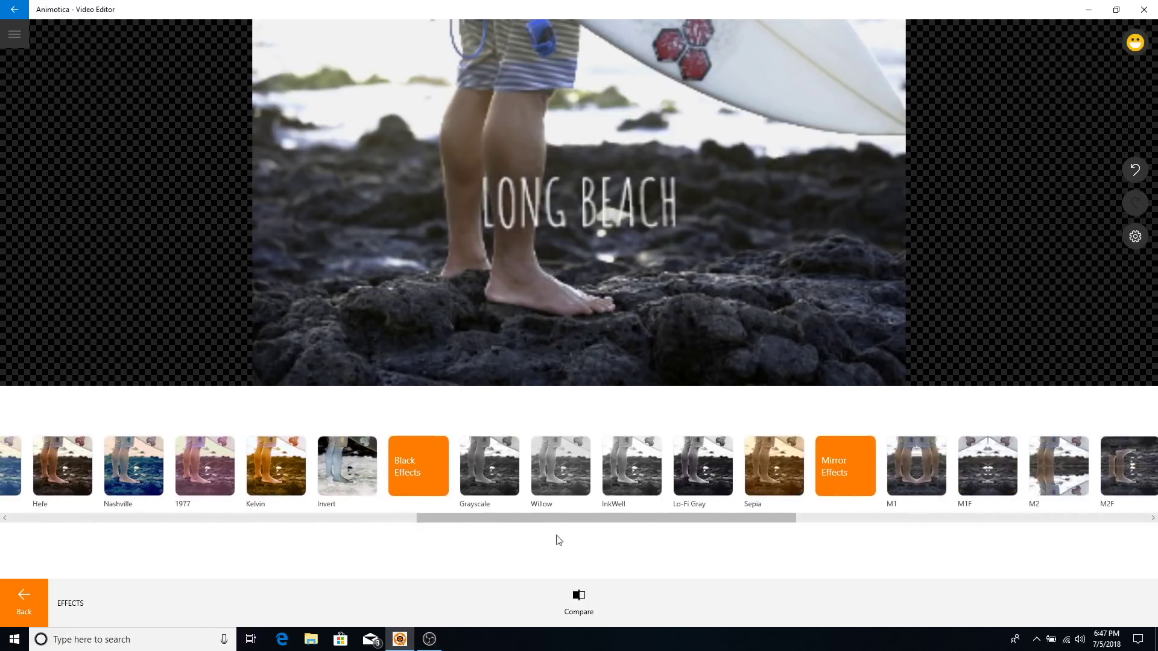
{"action": "left_click", "coordinate": [480, 472]}
{"action": "left_click", "coordinate": [31, 607]}
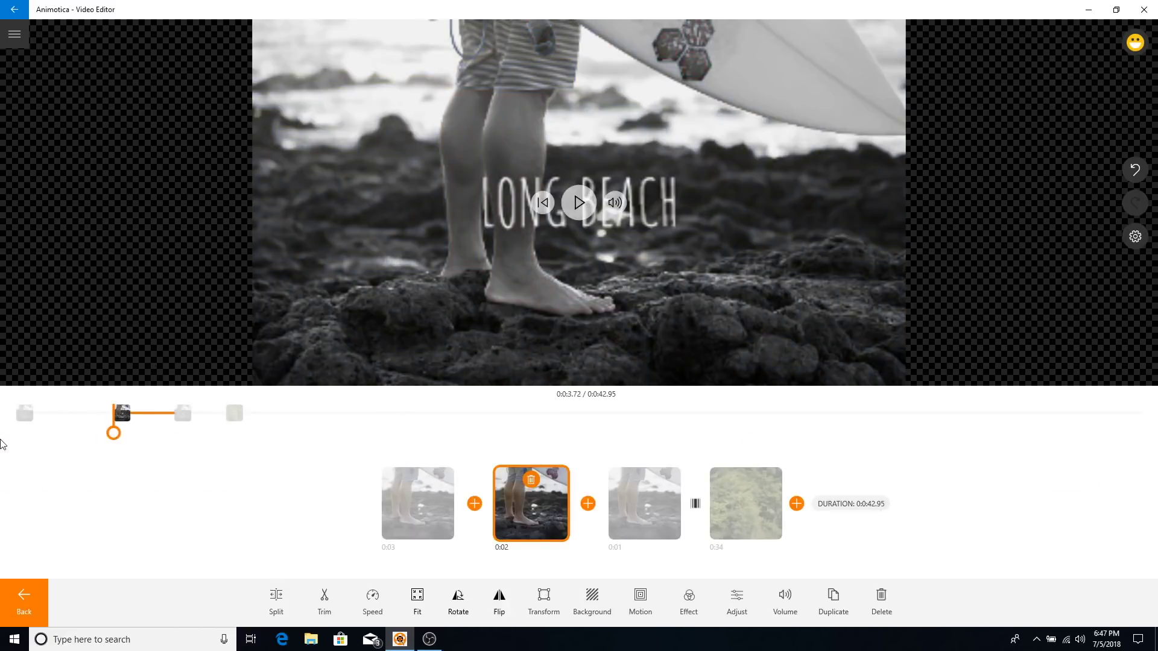
{"action": "left_click", "coordinate": [24, 598]}
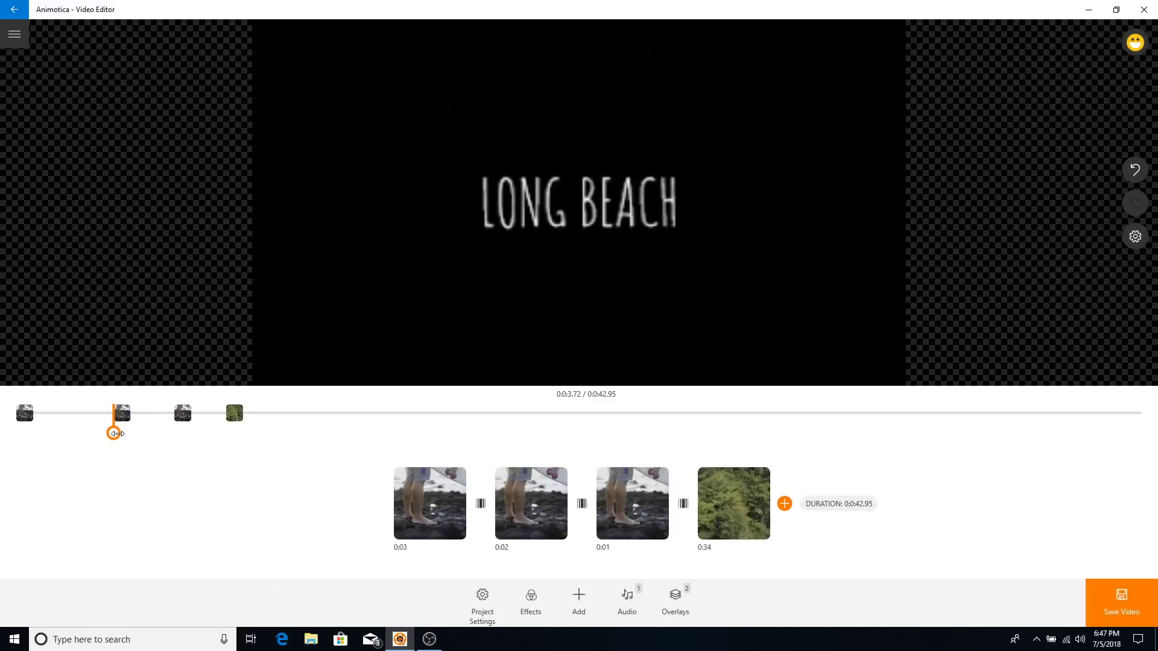
Play the video from the start through the grayscale section and delete the grinning emoji sticker overlay.
{"action": "left_click_drag", "start_coordinate": [116, 434], "coordinate": [16, 433]}
{"action": "left_click", "coordinate": [578, 202]}
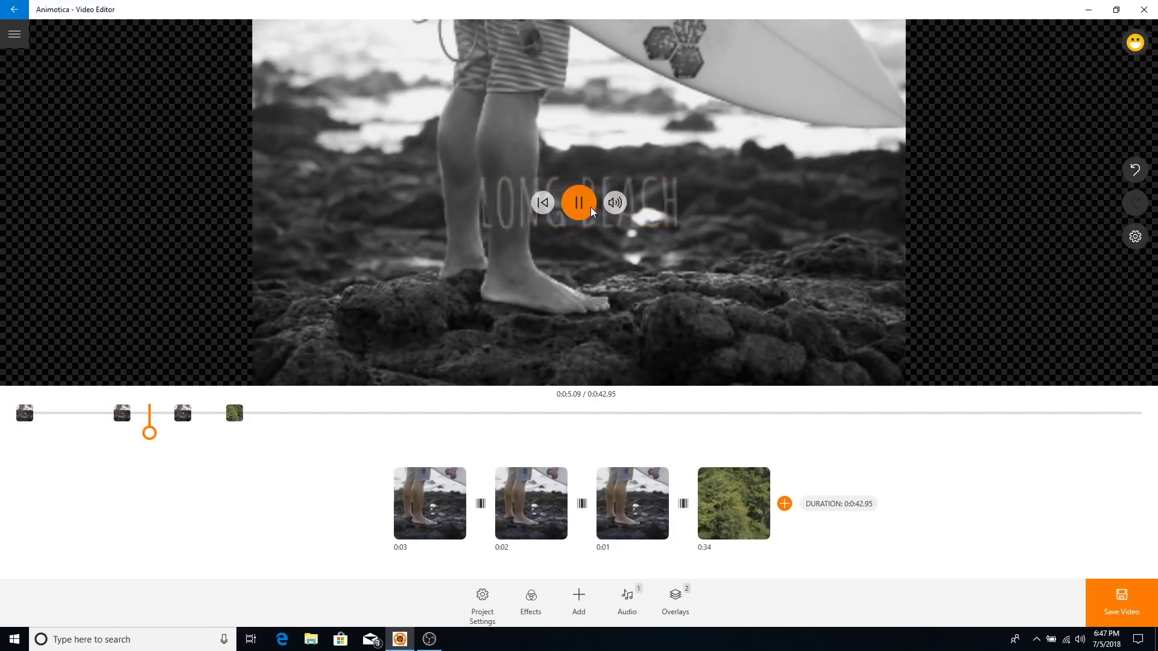
{"action": "left_click", "coordinate": [588, 203]}
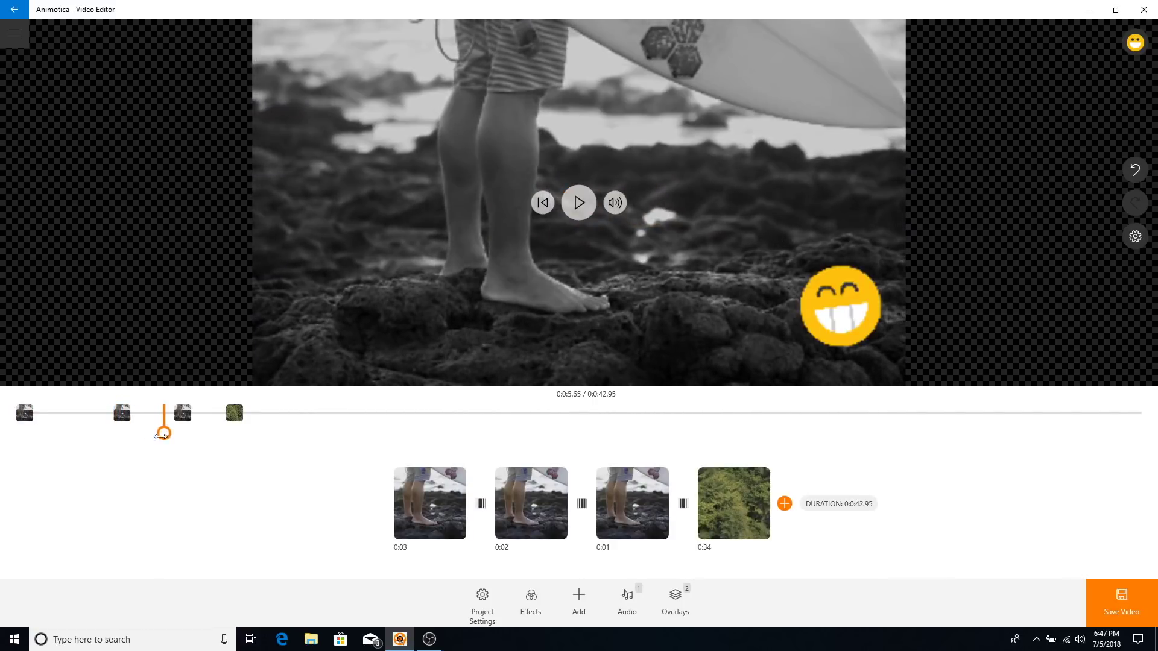
{"action": "left_click_drag", "start_coordinate": [164, 433], "coordinate": [100, 433]}
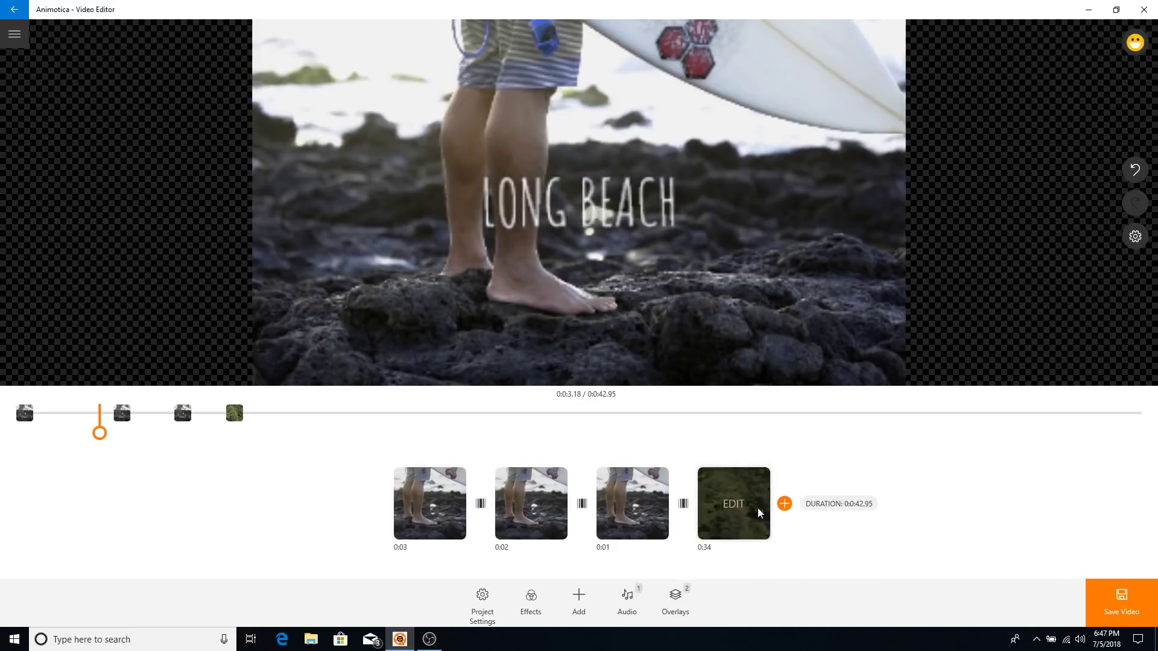
{"action": "left_click", "coordinate": [596, 479]}
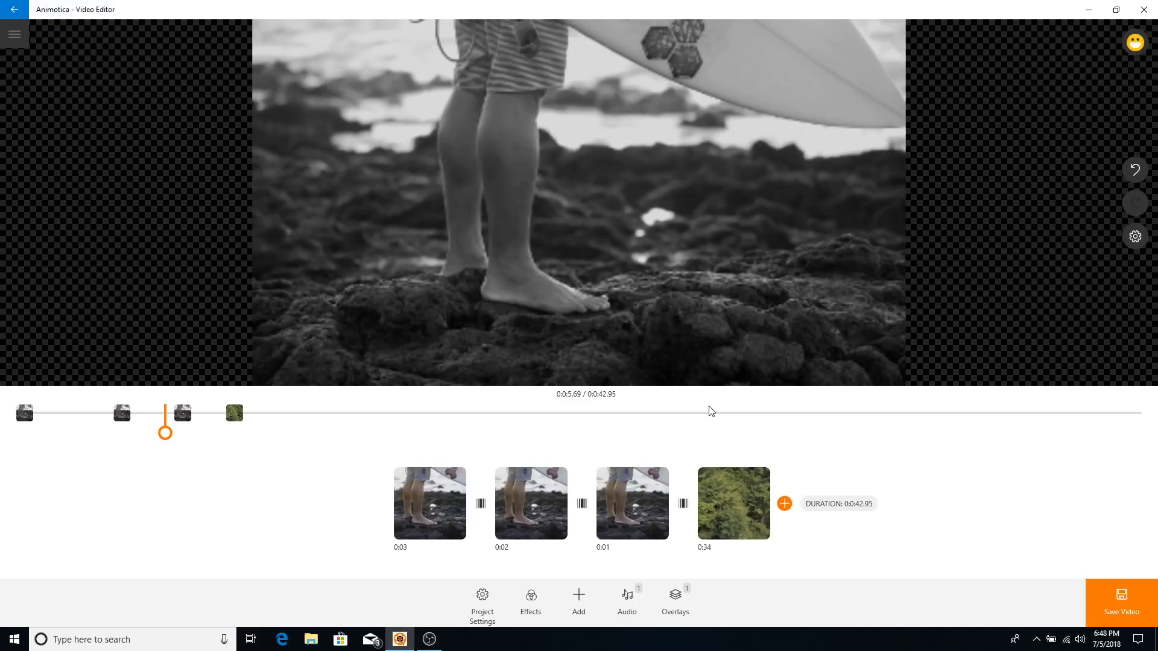
Start rendering the video at 1080p with the highest bitrate, 30 Mbit, and cancel the rendering.
{"action": "left_click", "coordinate": [1115, 588]}
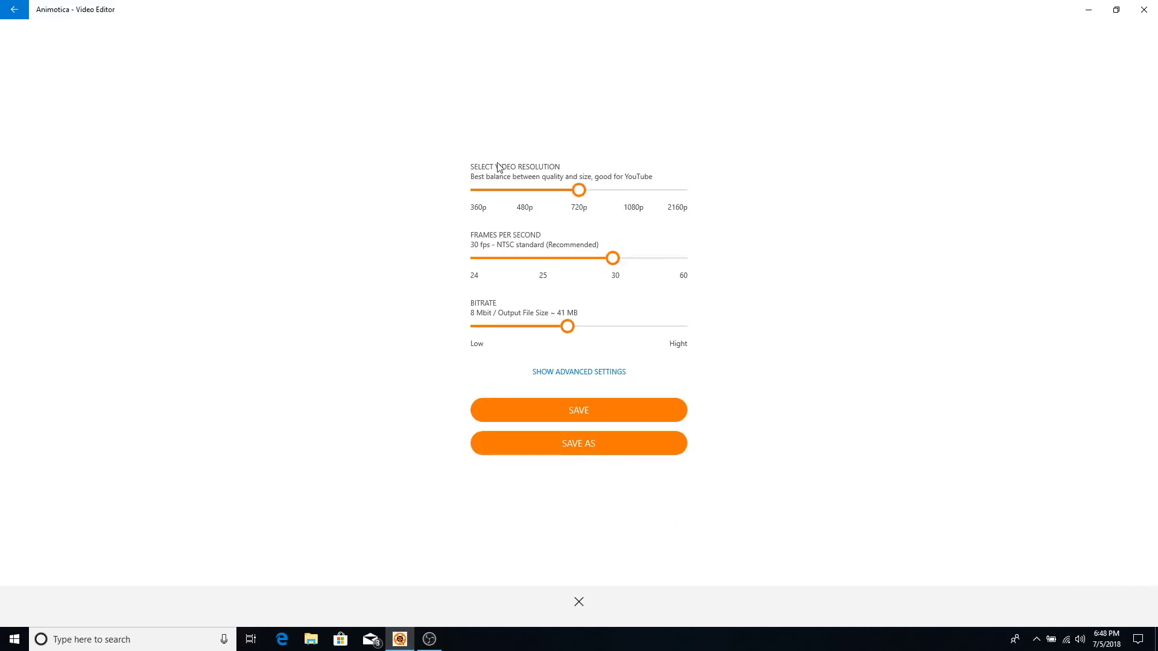
{"action": "left_click_drag", "start_coordinate": [579, 191], "coordinate": [635, 196]}
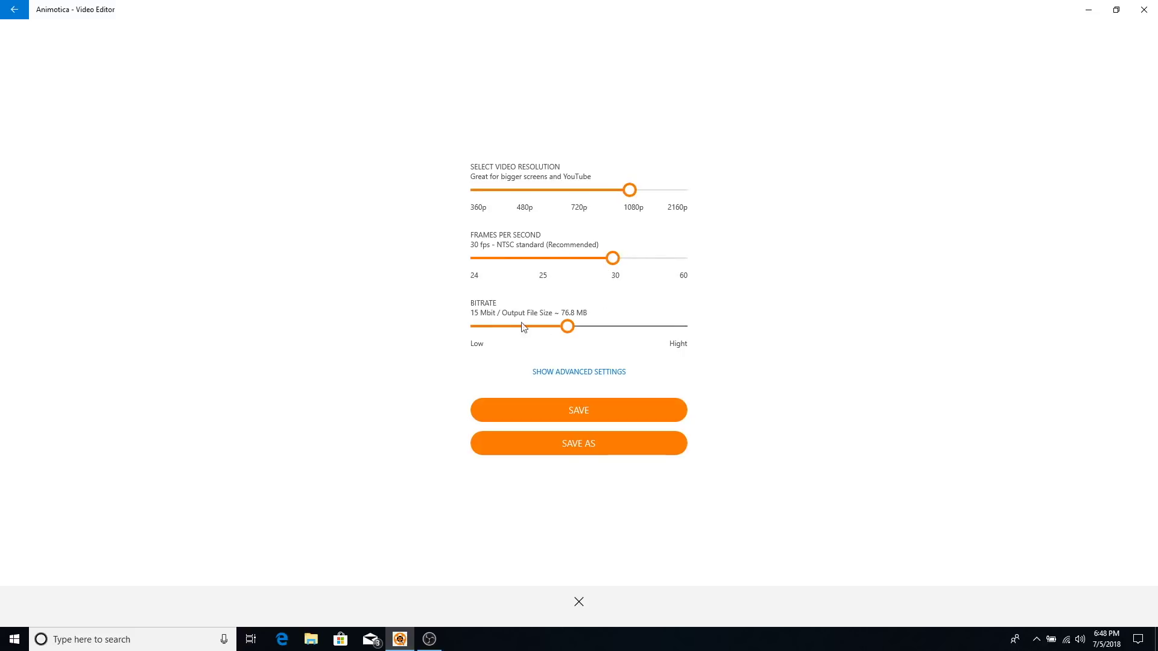
{"action": "left_click_drag", "start_coordinate": [568, 327], "coordinate": [693, 337]}
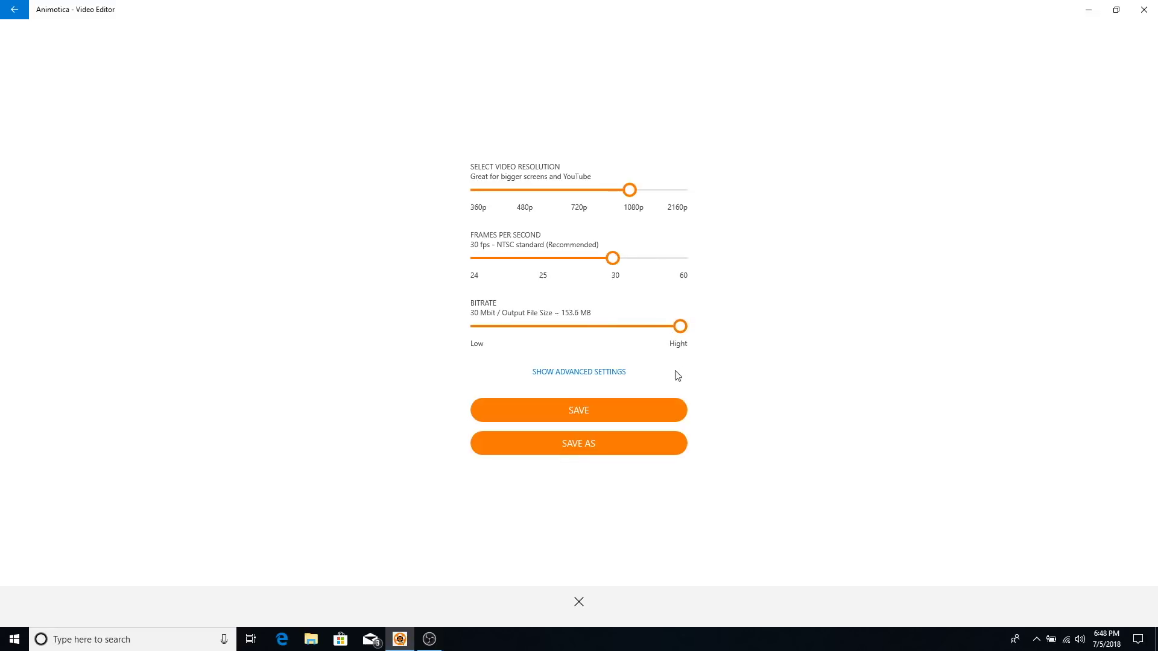
{"action": "left_click", "coordinate": [545, 411]}
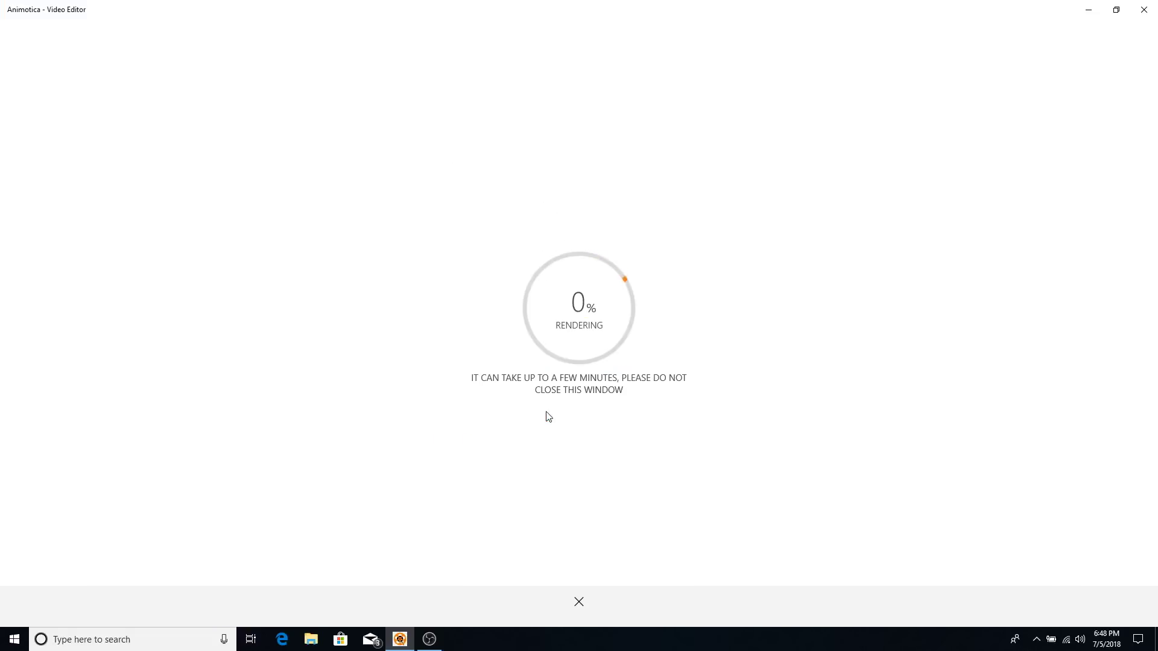
{"action": "left_click", "coordinate": [577, 600]}
{"action": "left_click", "coordinate": [672, 334]}
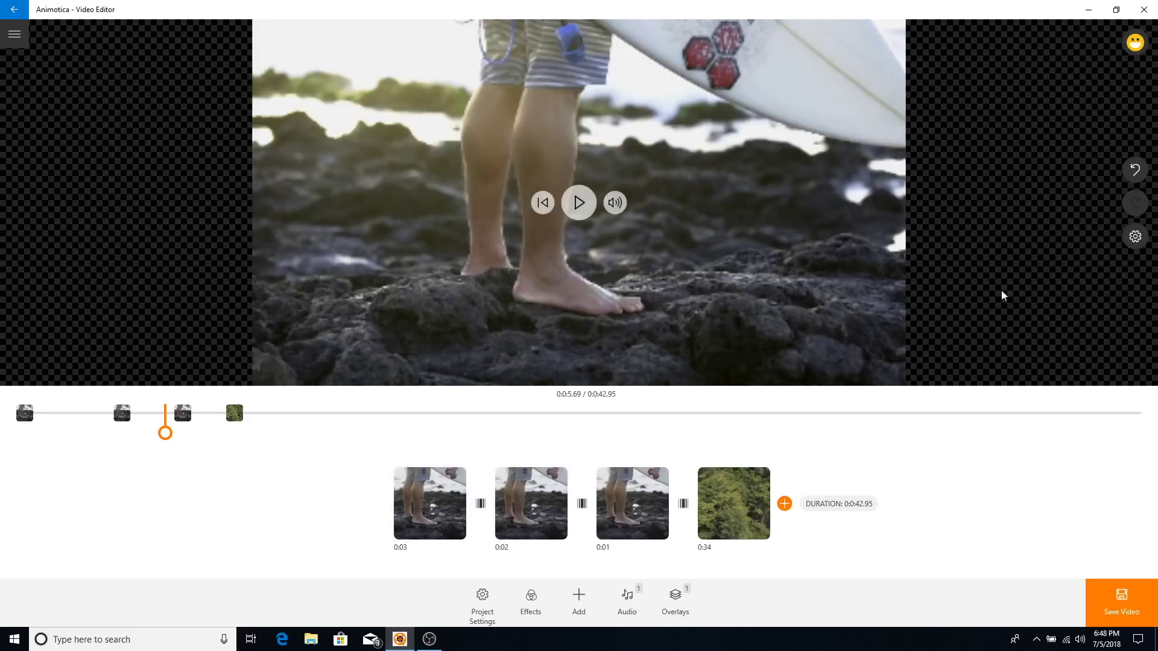
Change the video's aspect ratio to 9:16 for Stories and IGTV.
{"action": "left_click", "coordinate": [1135, 237]}
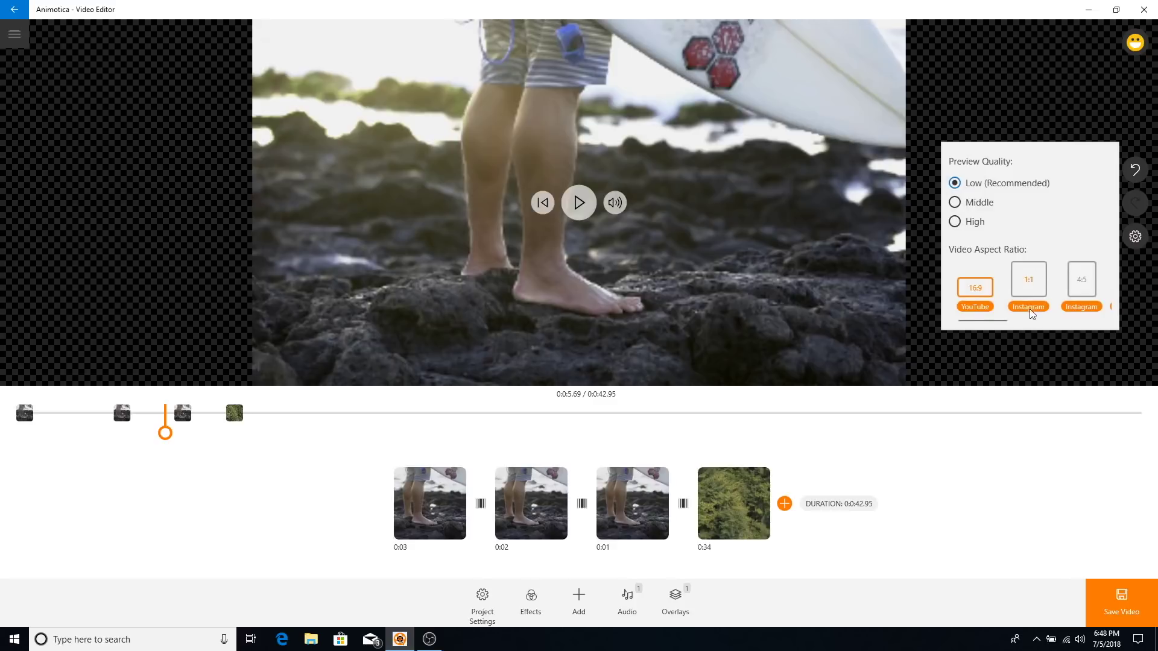
{"action": "left_click_drag", "start_coordinate": [1006, 320], "coordinate": [1032, 321]}
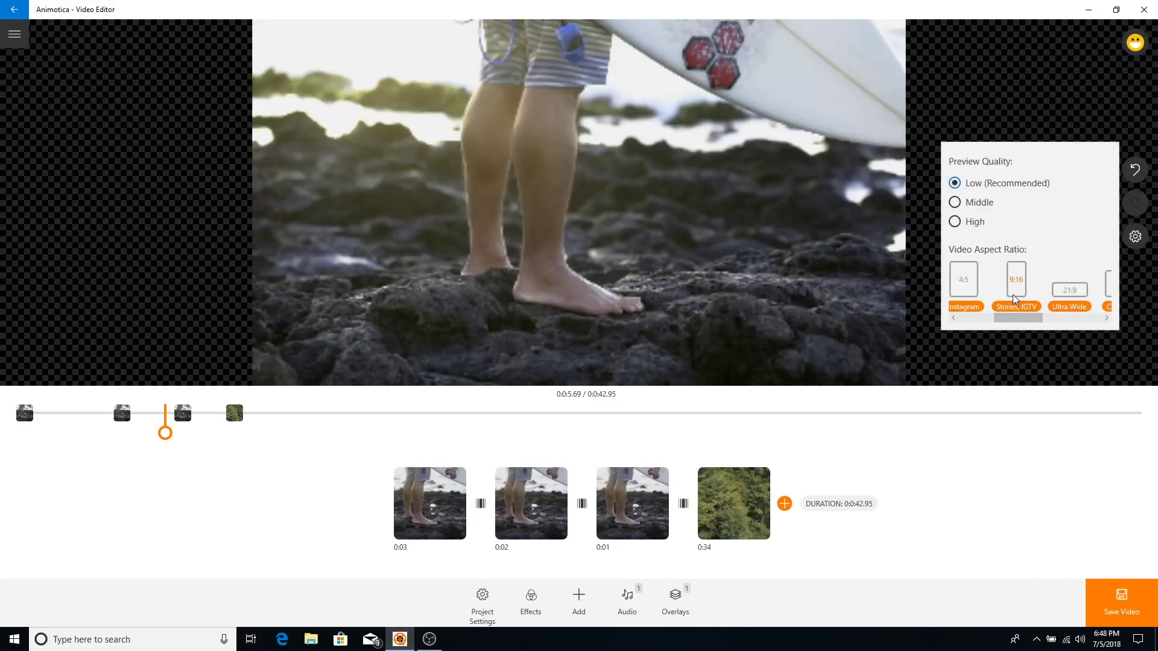
{"action": "left_click", "coordinate": [1012, 295]}
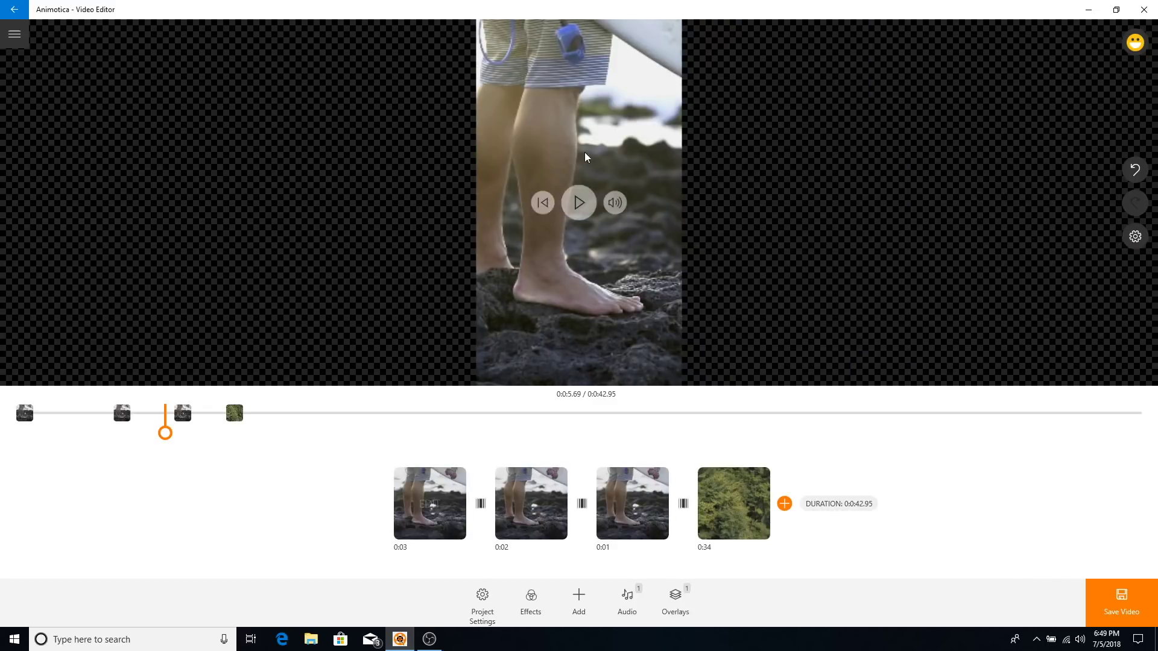
Shift the first clip within the vertical frame by setting its horizontal offset to 0.089.
{"action": "left_click", "coordinate": [423, 512]}
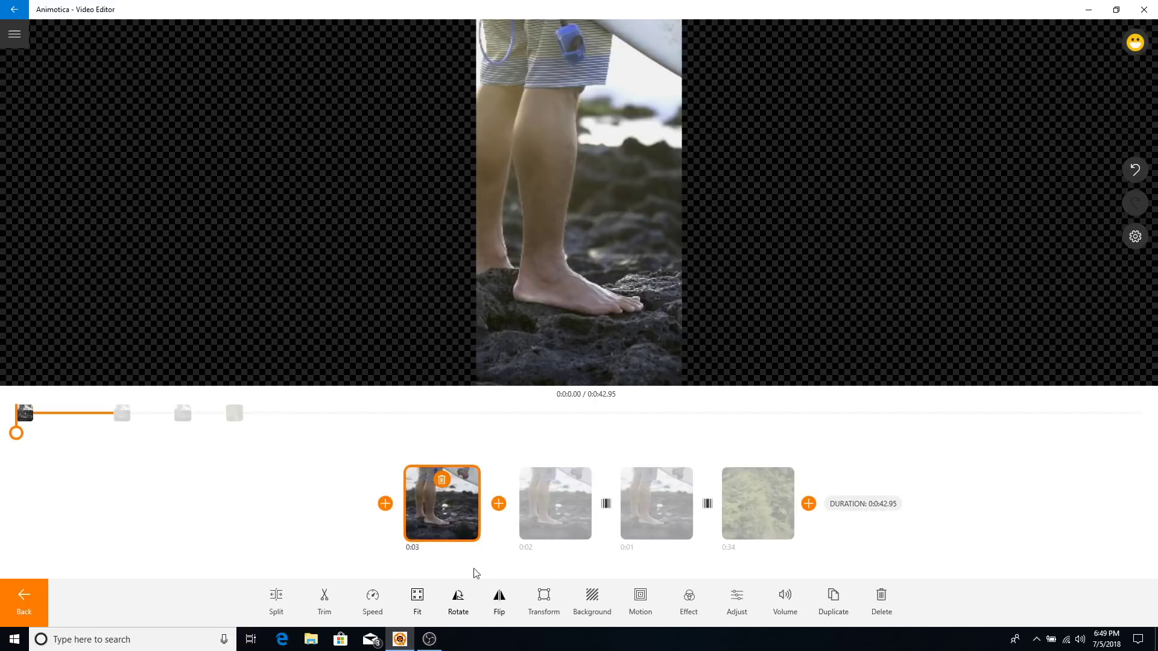
{"action": "left_click", "coordinate": [544, 597]}
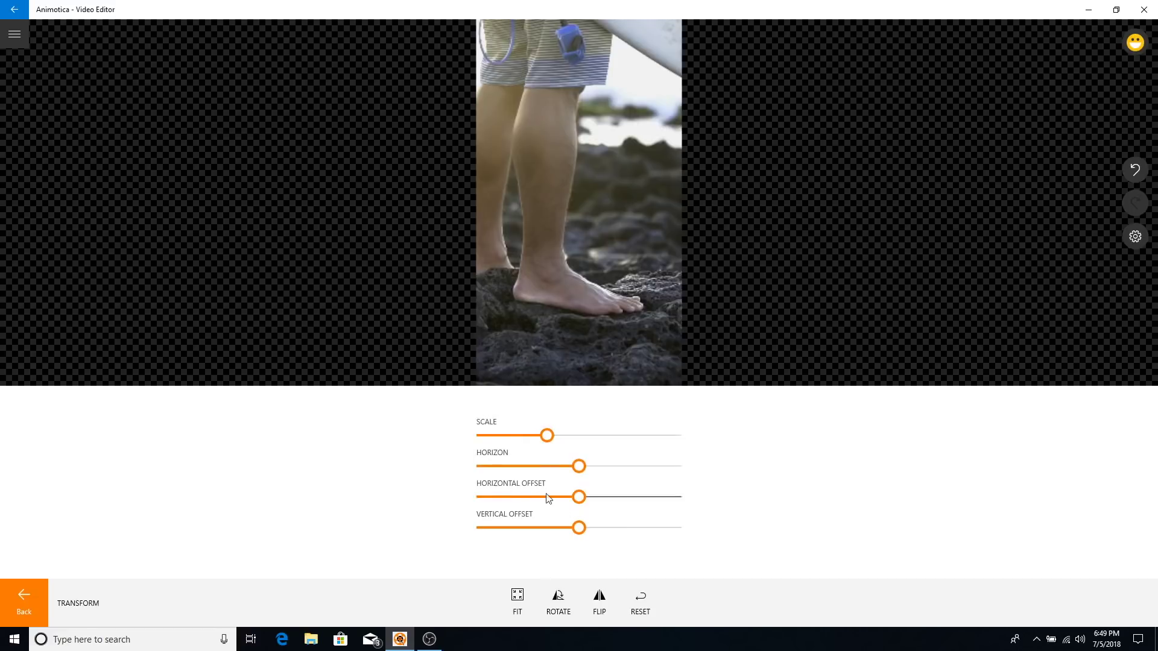
{"action": "left_click_drag", "start_coordinate": [578, 498], "coordinate": [582, 496]}
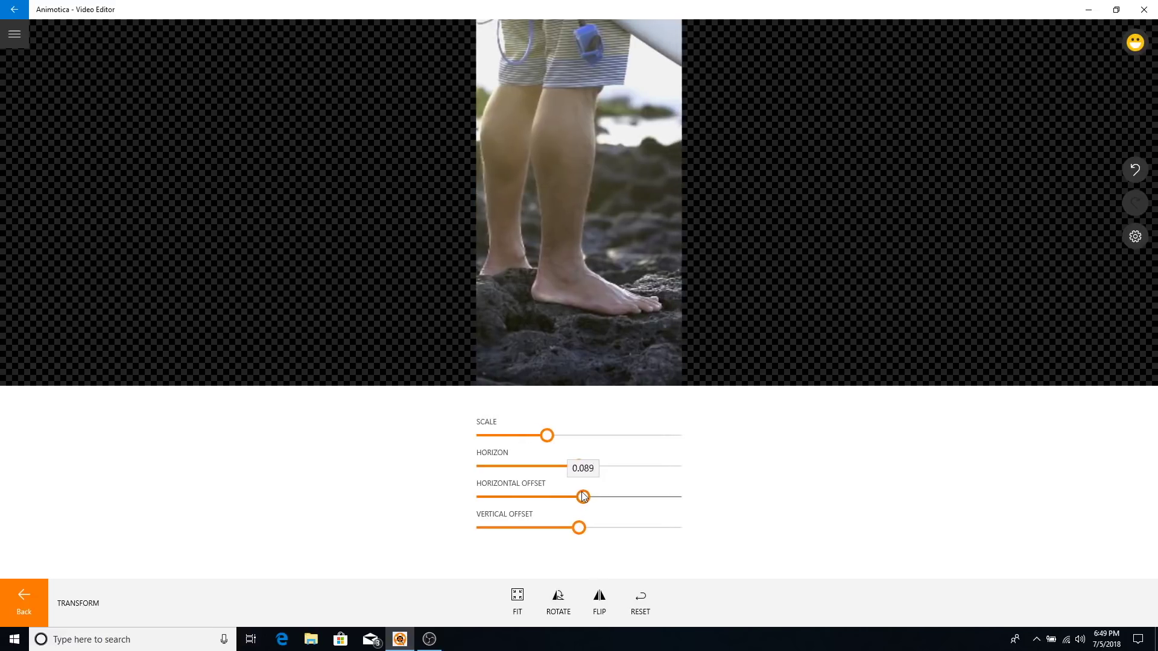
{"action": "left_click", "coordinate": [23, 597]}
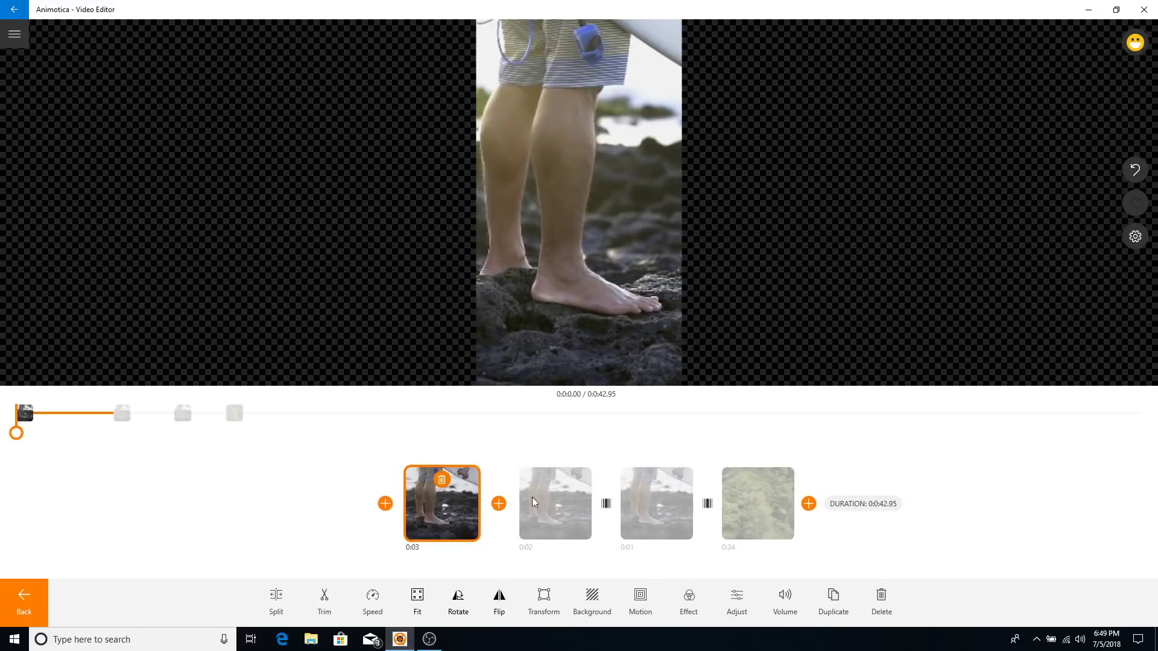
Check how the other three clips fit the vertical frame, briefly playing the forest clip from about 23 s.
{"action": "left_click", "coordinate": [532, 498]}
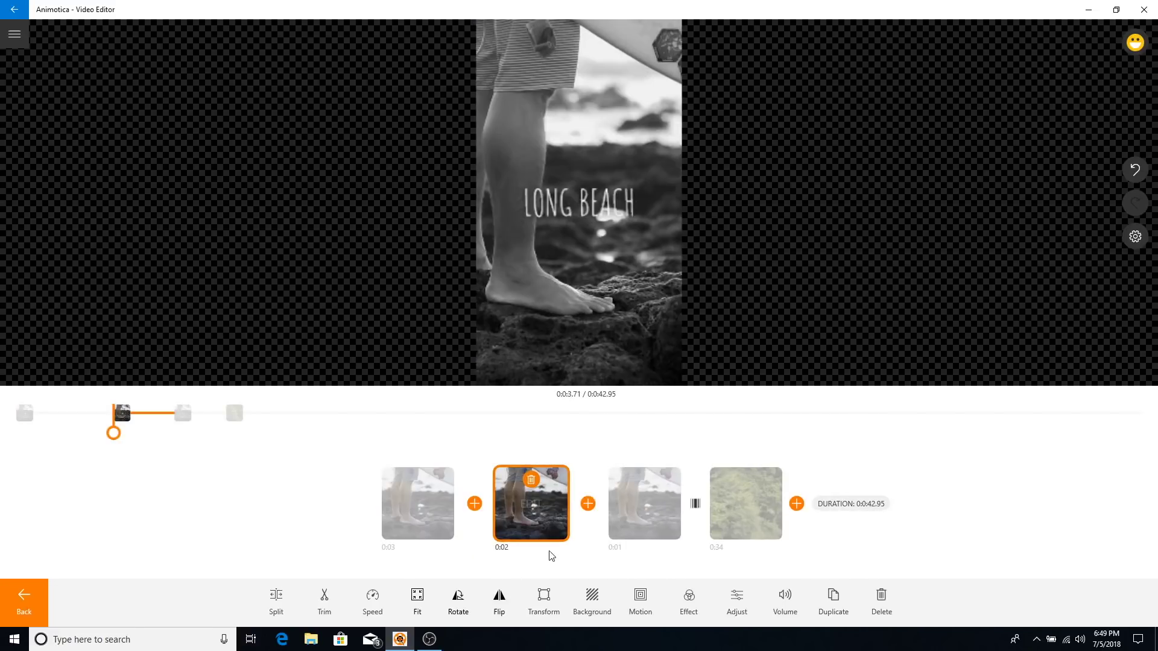
{"action": "left_click", "coordinate": [621, 491]}
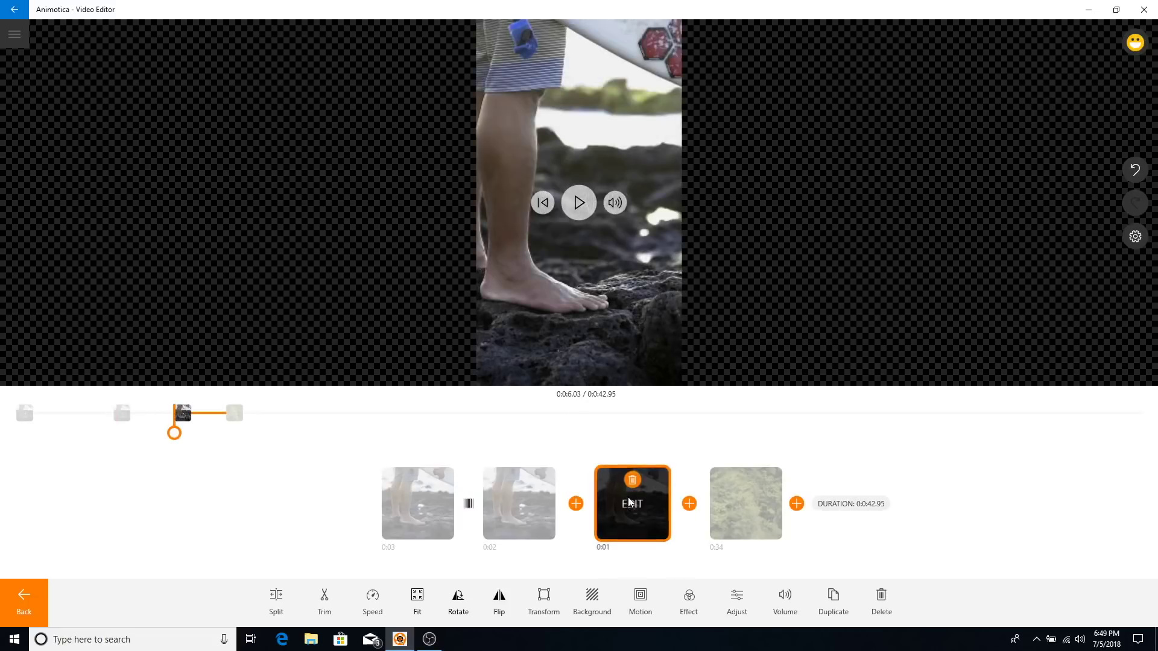
{"action": "left_click", "coordinate": [761, 515]}
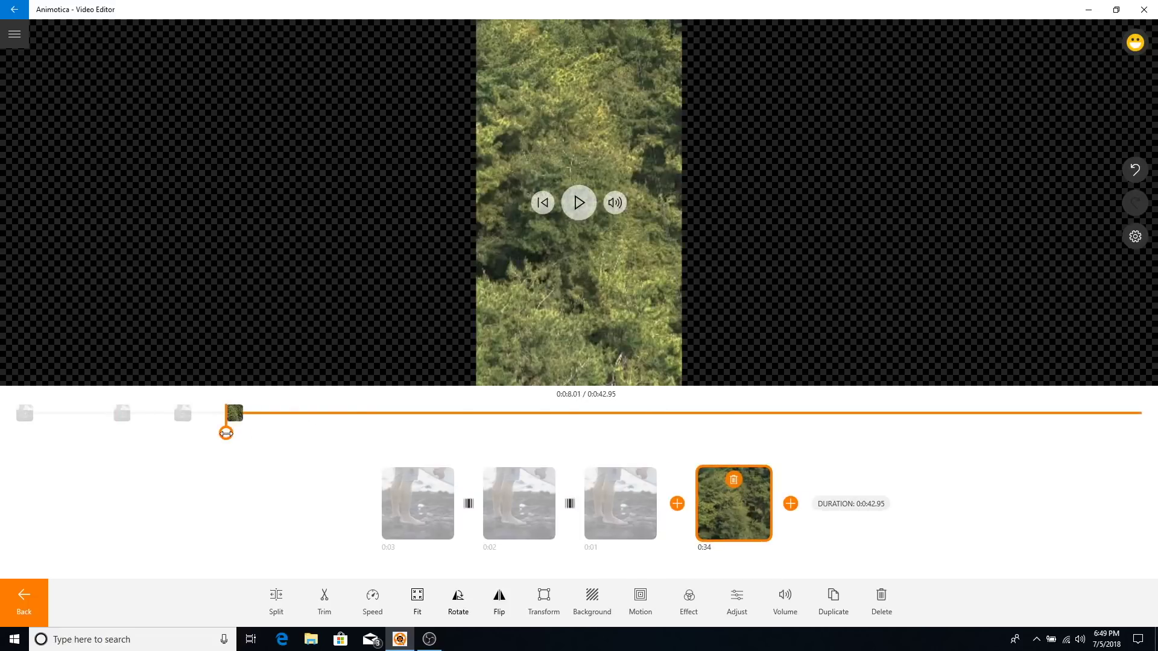
{"action": "left_click_drag", "start_coordinate": [227, 433], "coordinate": [620, 433]}
{"action": "mouse_move", "coordinate": [616, 275]}
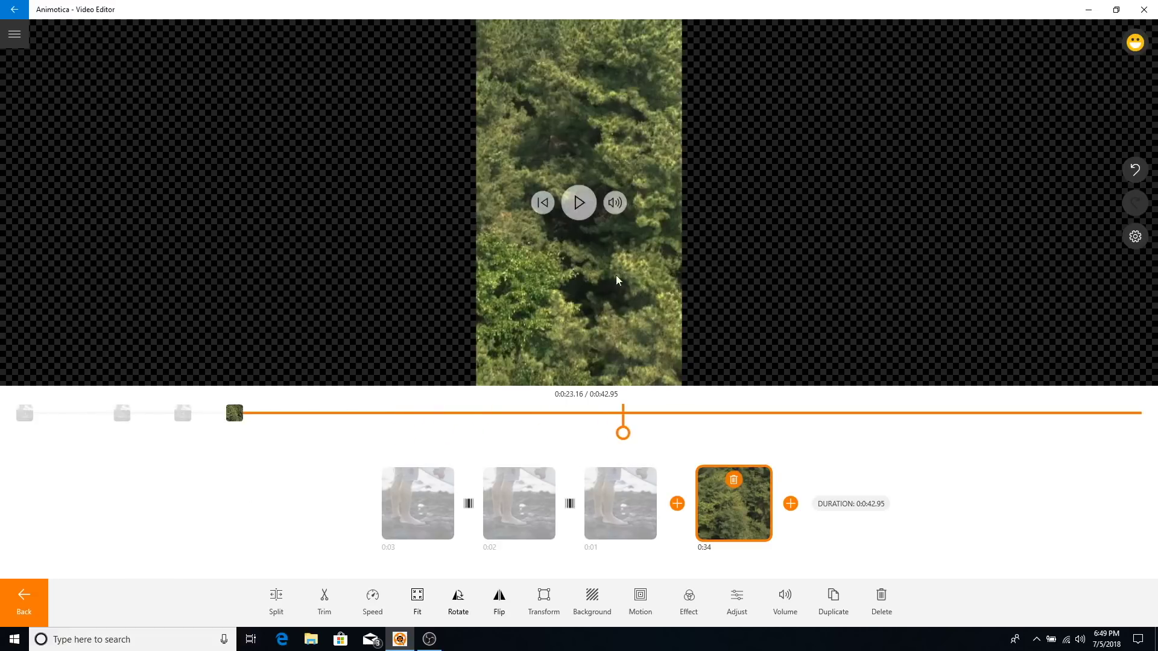
{"action": "left_click", "coordinate": [581, 215]}
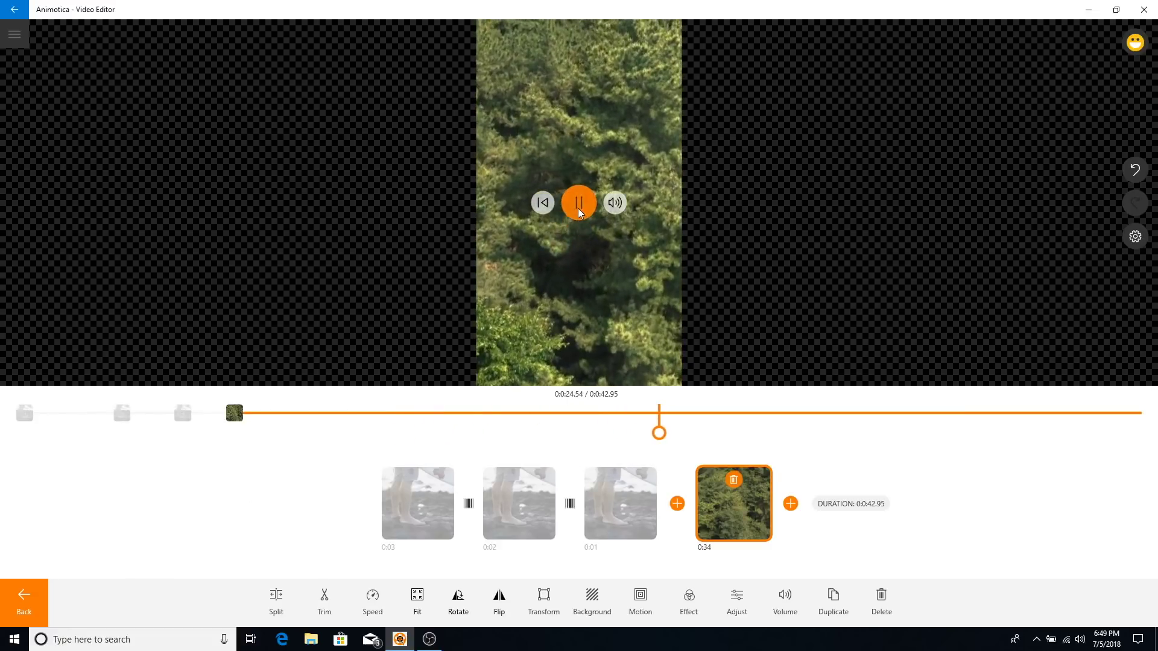
{"action": "left_click", "coordinate": [578, 208]}
Leave the forest clip's editing options and exit the project to the start page.
{"action": "left_click", "coordinate": [24, 600]}
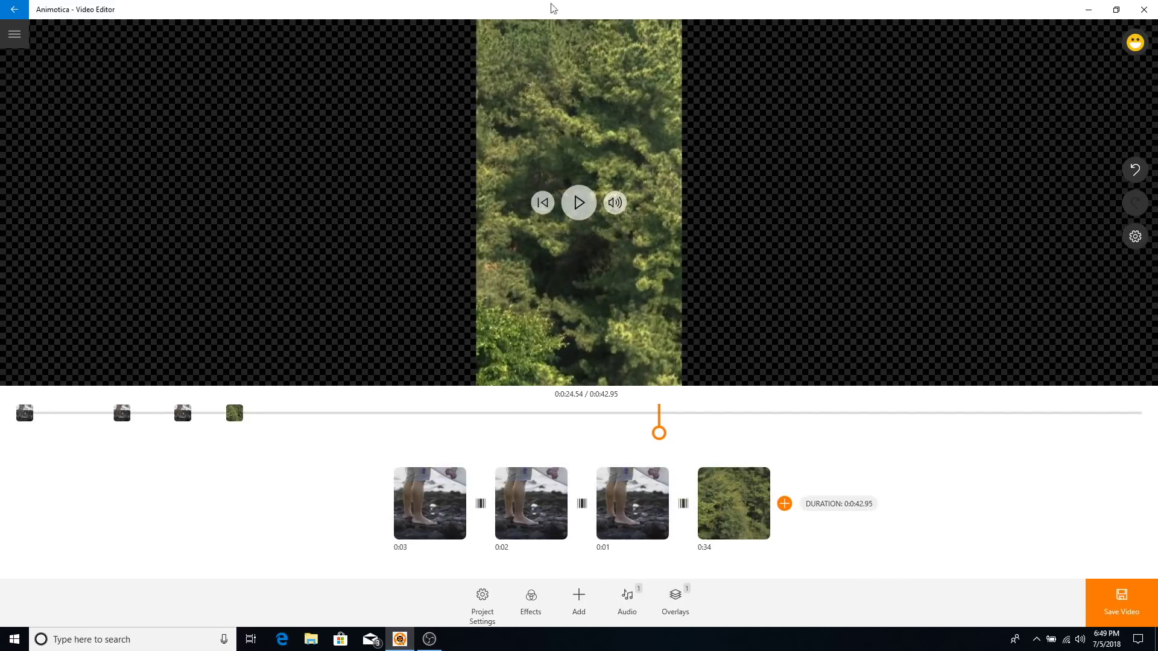
{"action": "left_click", "coordinate": [14, 9]}
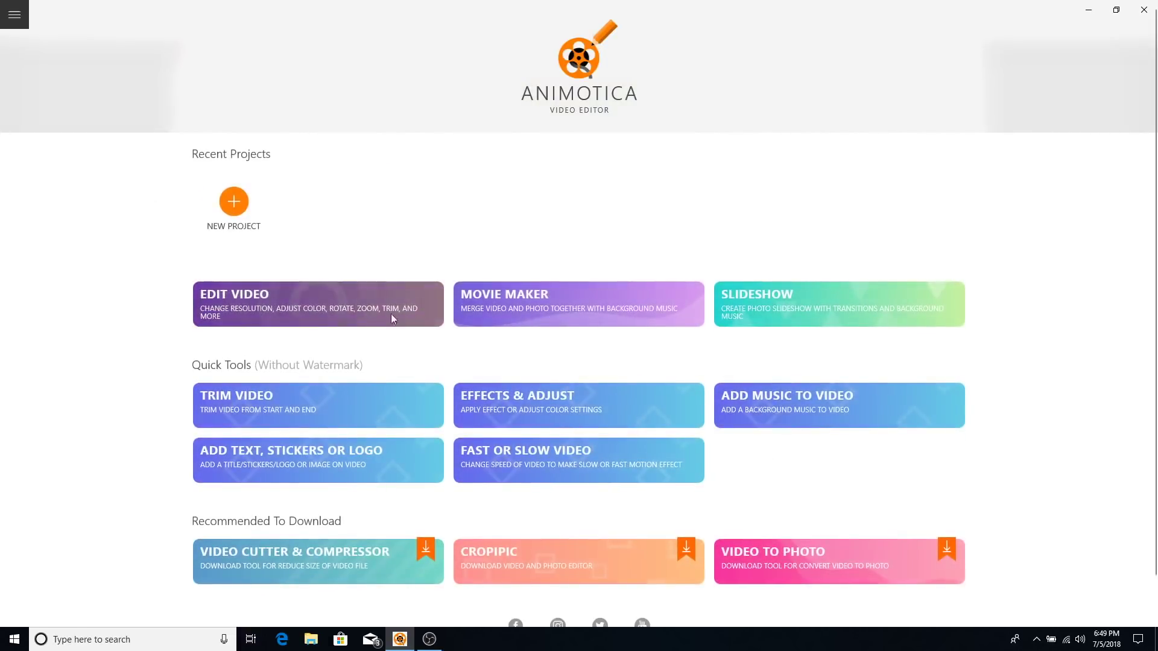